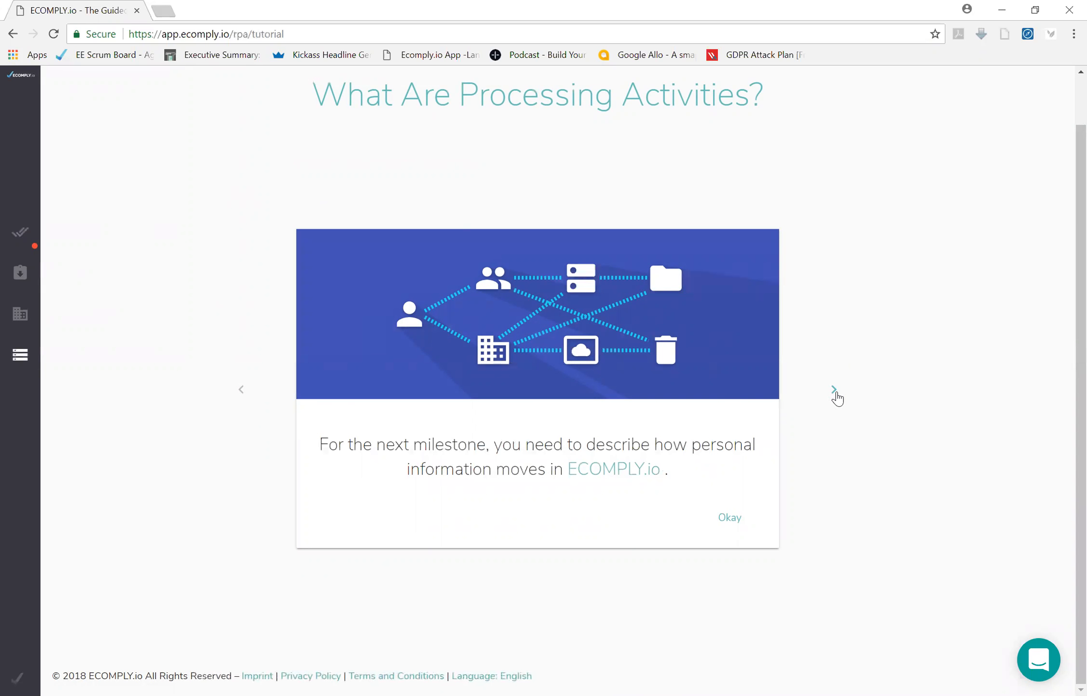
Step: Go through the "What Are Processing Activities?" tutorial cards and complete the tutorial
{"action": "left_click", "coordinate": [834, 390]}
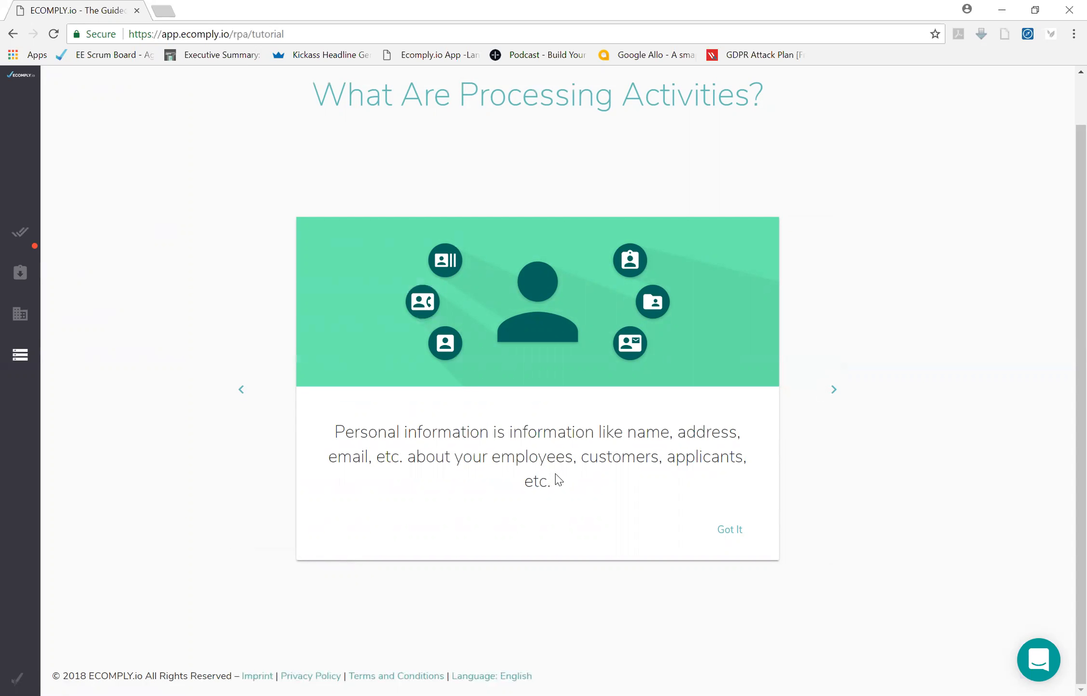
{"action": "left_click_drag", "start_coordinate": [492, 456], "coordinate": [749, 466]}
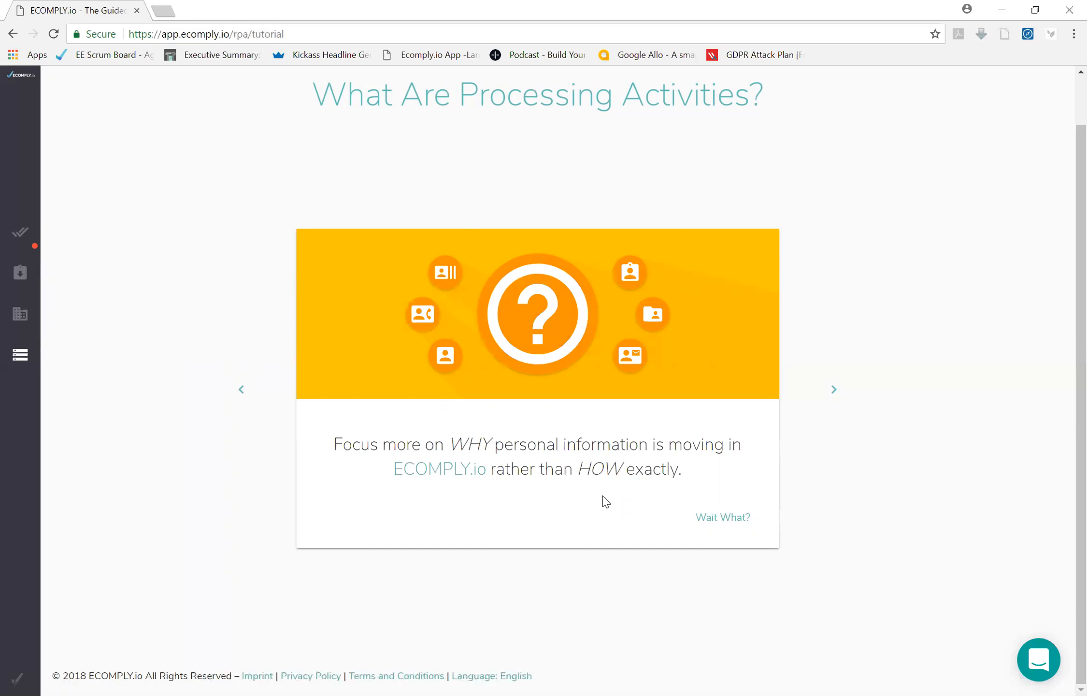
{"action": "left_click", "coordinate": [827, 394]}
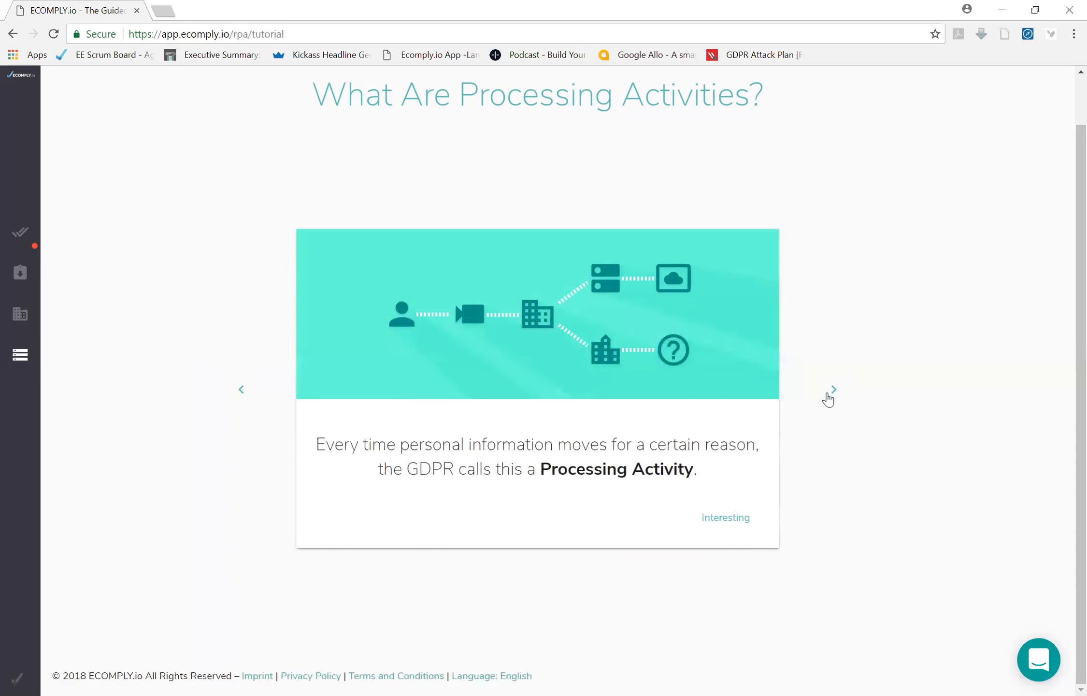
{"action": "left_click", "coordinate": [828, 397]}
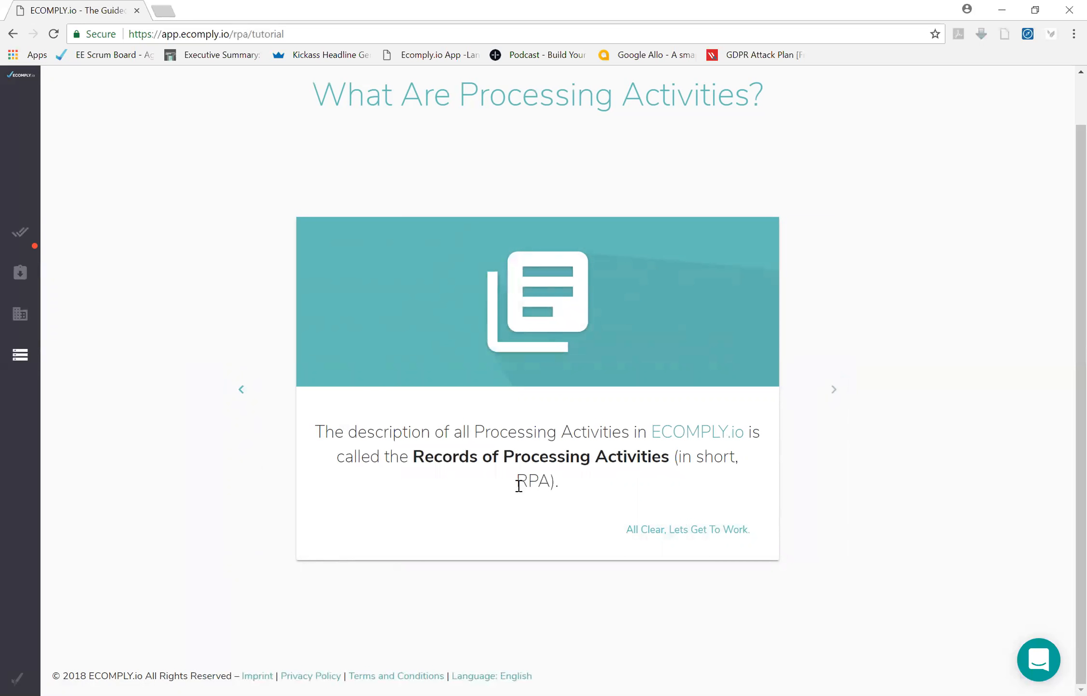
{"action": "left_click_drag", "start_coordinate": [516, 480], "coordinate": [549, 478]}
{"action": "left_click", "coordinate": [675, 532]}
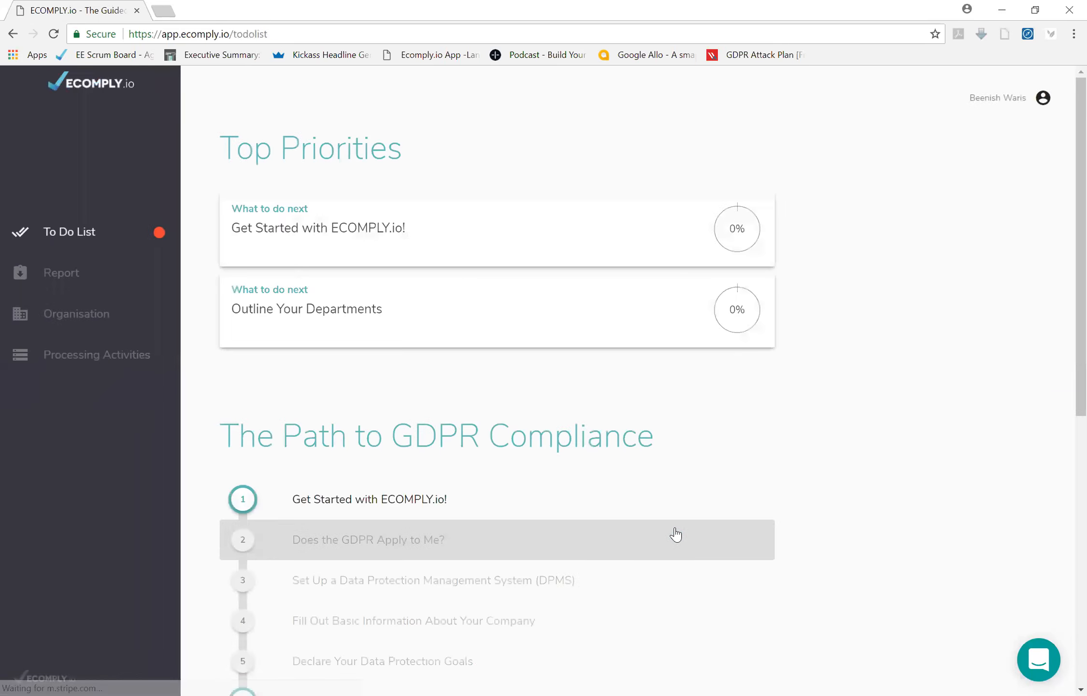
Step: Open the "Select Processing Activities Applicable to You" task and mark Exchange of Business Cards and Social Media Marketing & Advertising as applicable
{"action": "scroll", "coordinate": [617, 623], "scroll_direction": "down", "scroll_amount": 6}
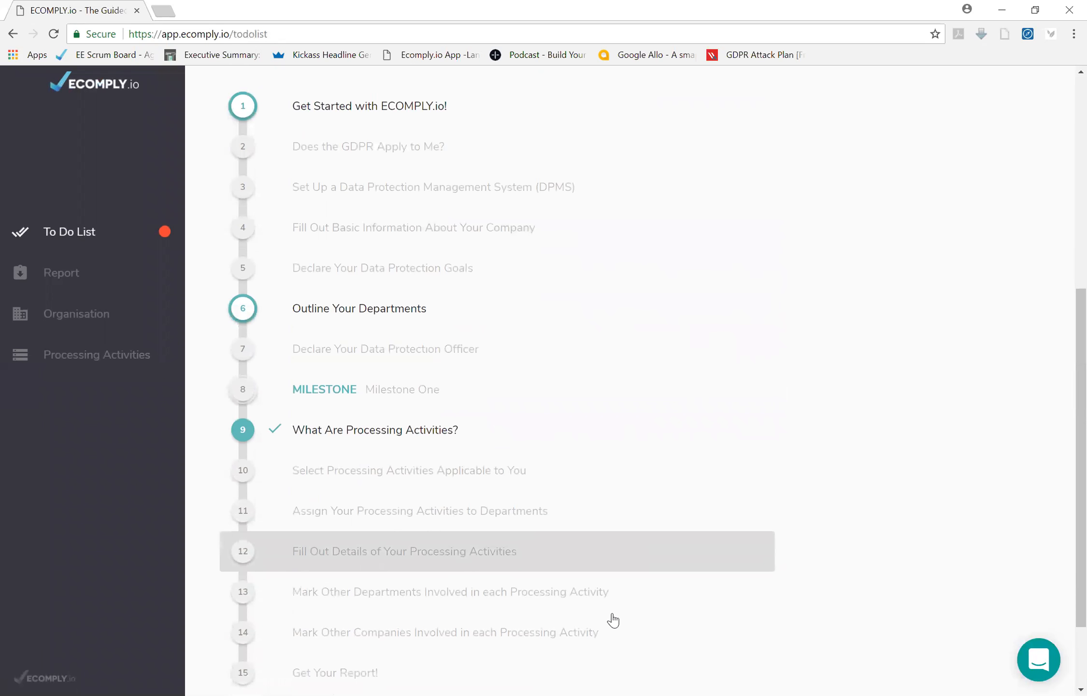
{"action": "left_click", "coordinate": [509, 489]}
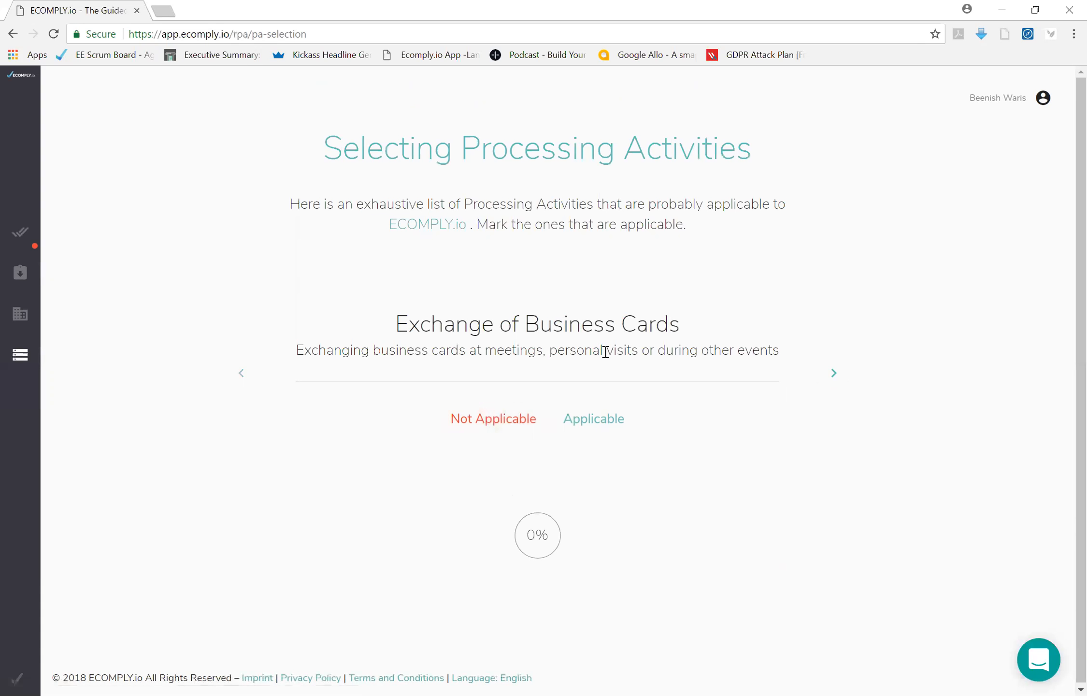
{"action": "left_click", "coordinate": [604, 419]}
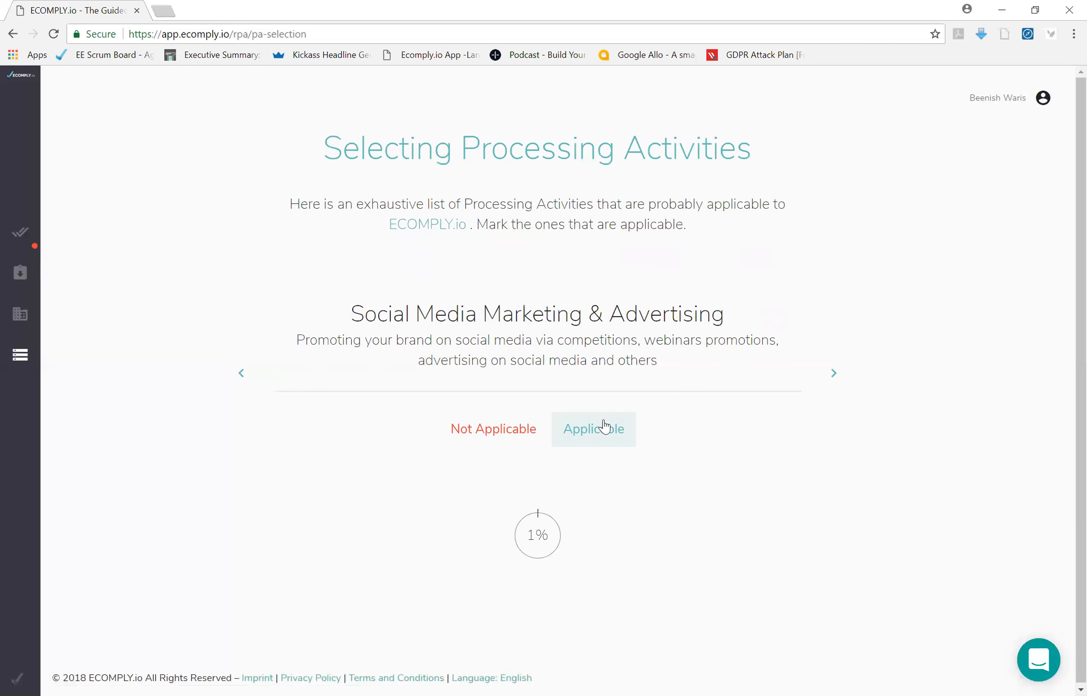
{"action": "left_click", "coordinate": [604, 428]}
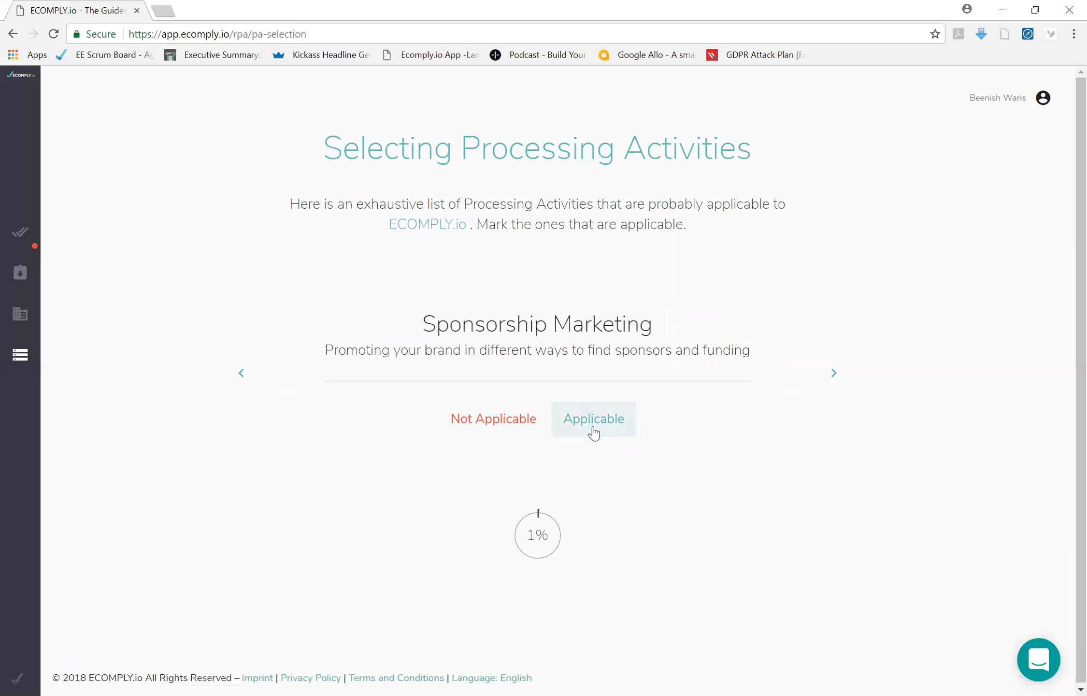
Step: Mark Sponsorship Marketing and Event Marketing as not applicable, and Search Engine Marketing as applicable
{"action": "left_click", "coordinate": [481, 430]}
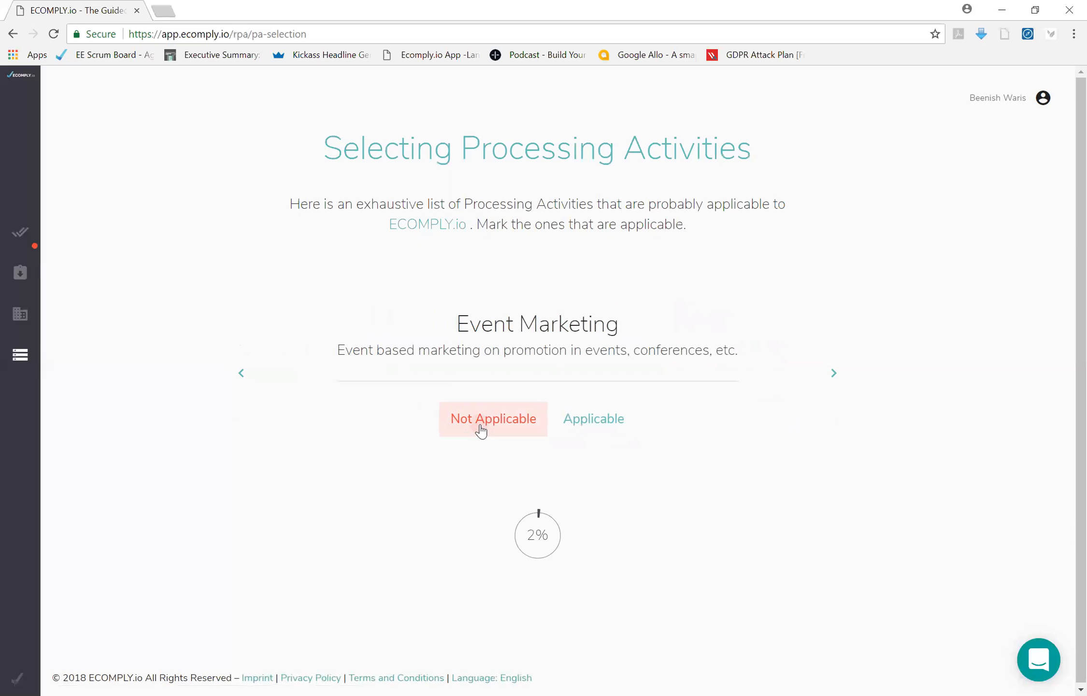
{"action": "left_click", "coordinate": [481, 430]}
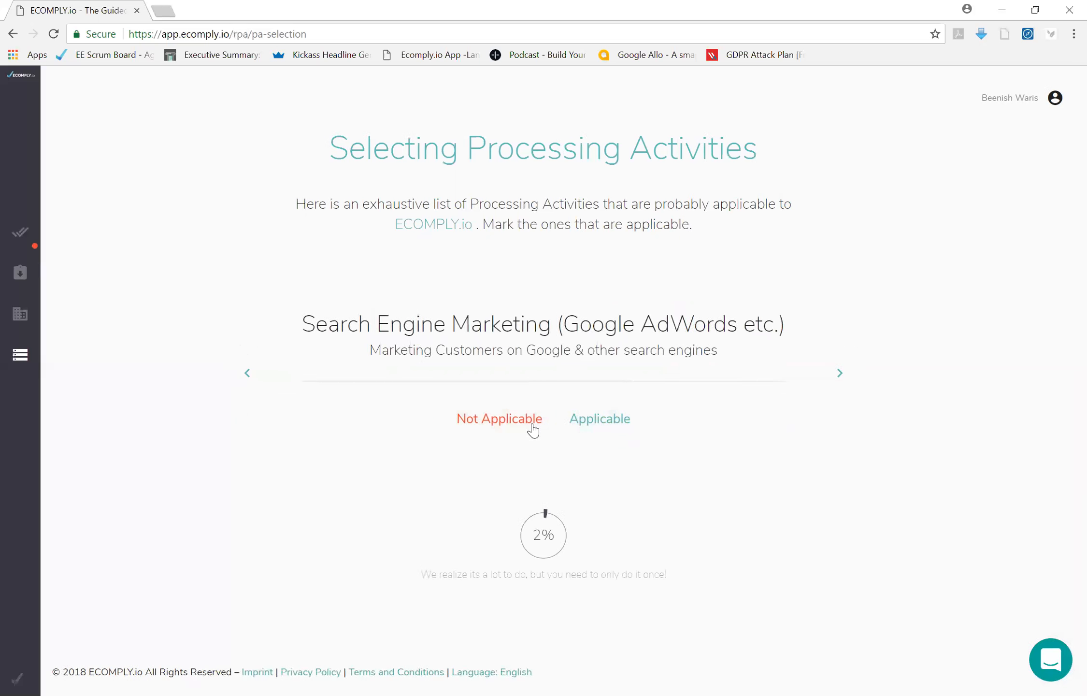
{"action": "left_click", "coordinate": [612, 427]}
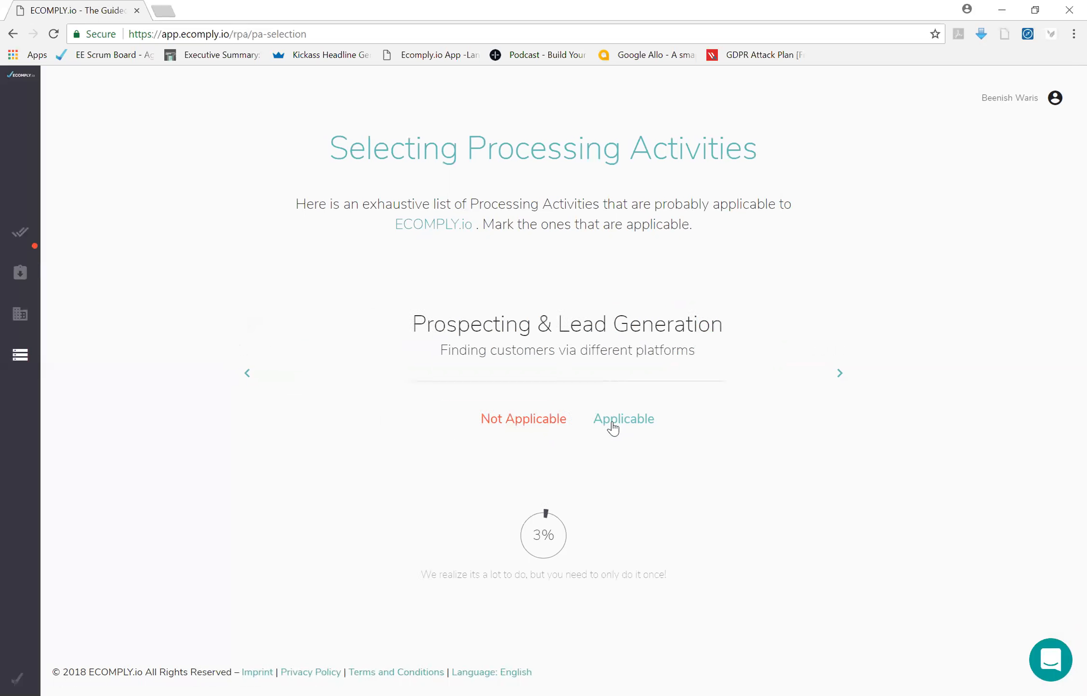
Step: Mark Prospecting & Lead Generation, Inside Sales Management, Outbound Sales Management, Email Marketing, and Photos and Statements of employees on the Website as applicable
{"action": "left_click", "coordinate": [611, 426]}
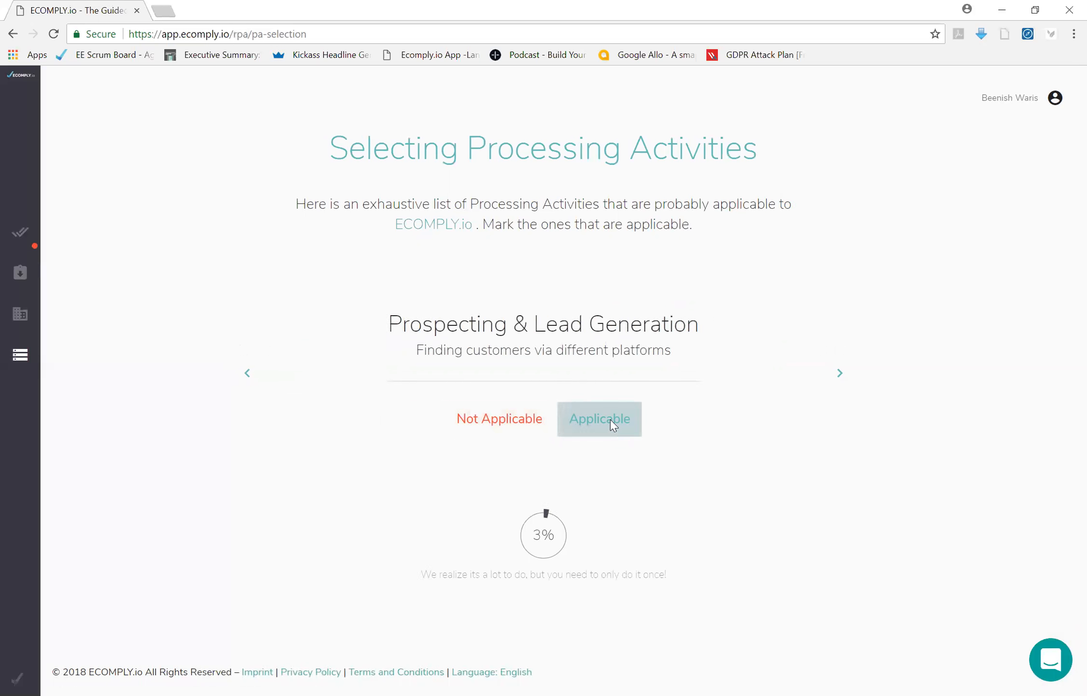
{"action": "left_click", "coordinate": [611, 424]}
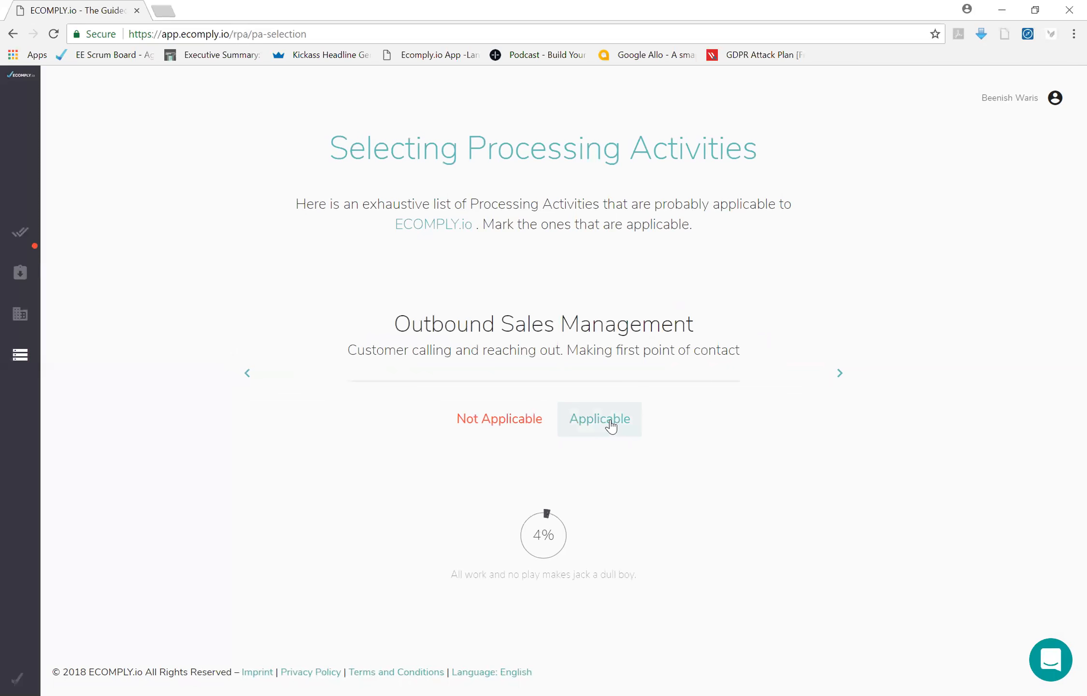
{"action": "left_click", "coordinate": [612, 425]}
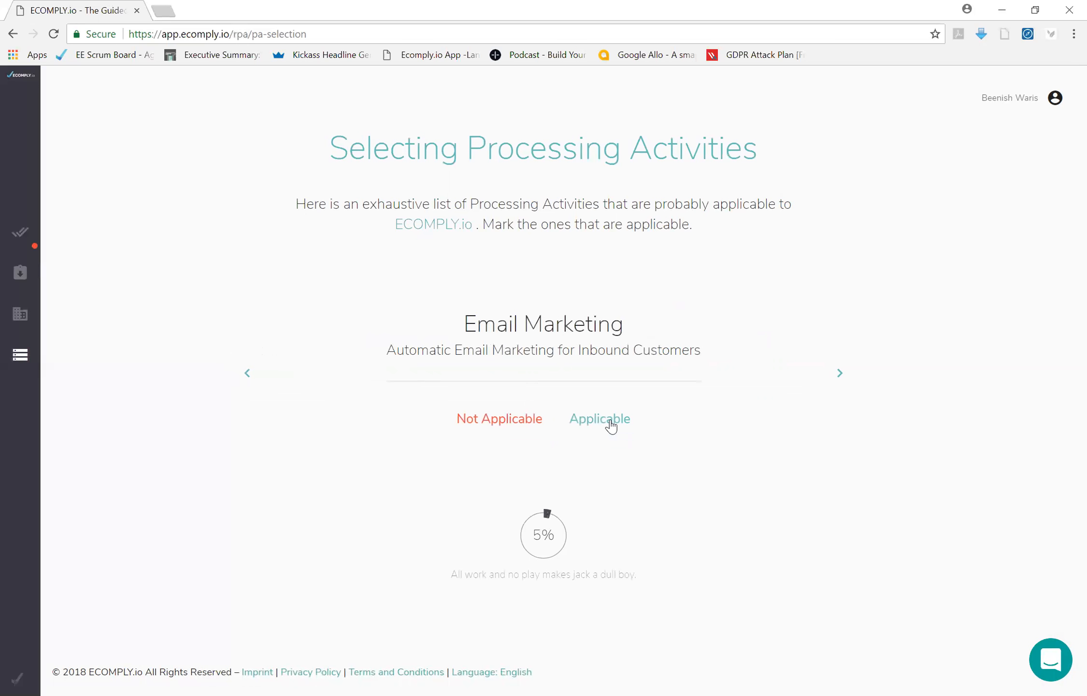
{"action": "left_click", "coordinate": [611, 425]}
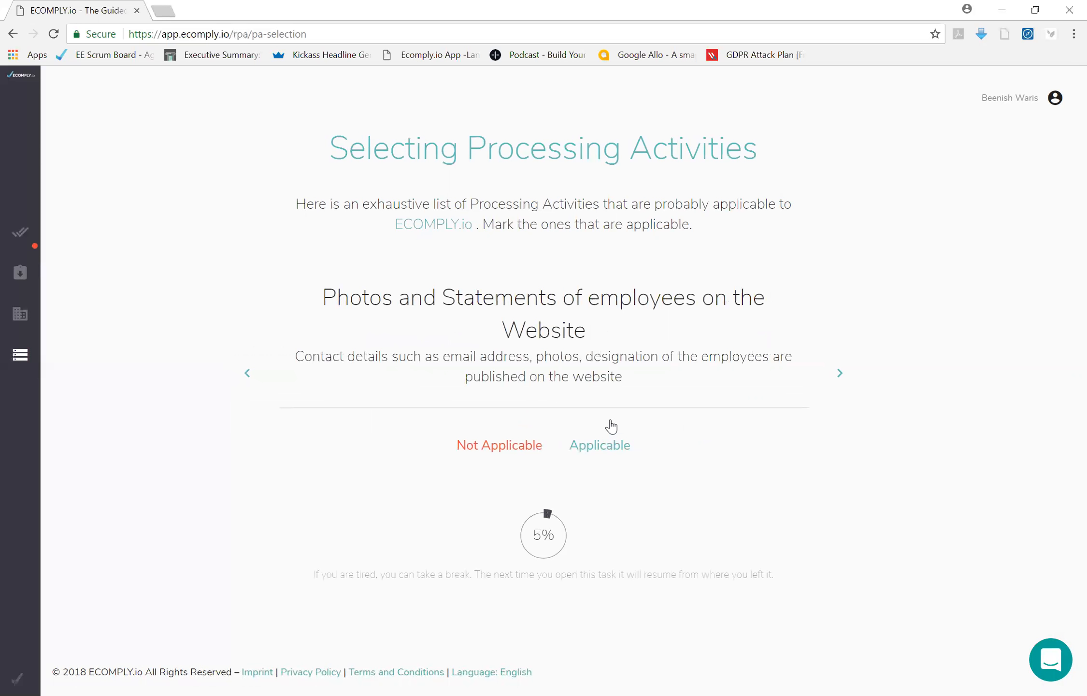
{"action": "left_click", "coordinate": [599, 448]}
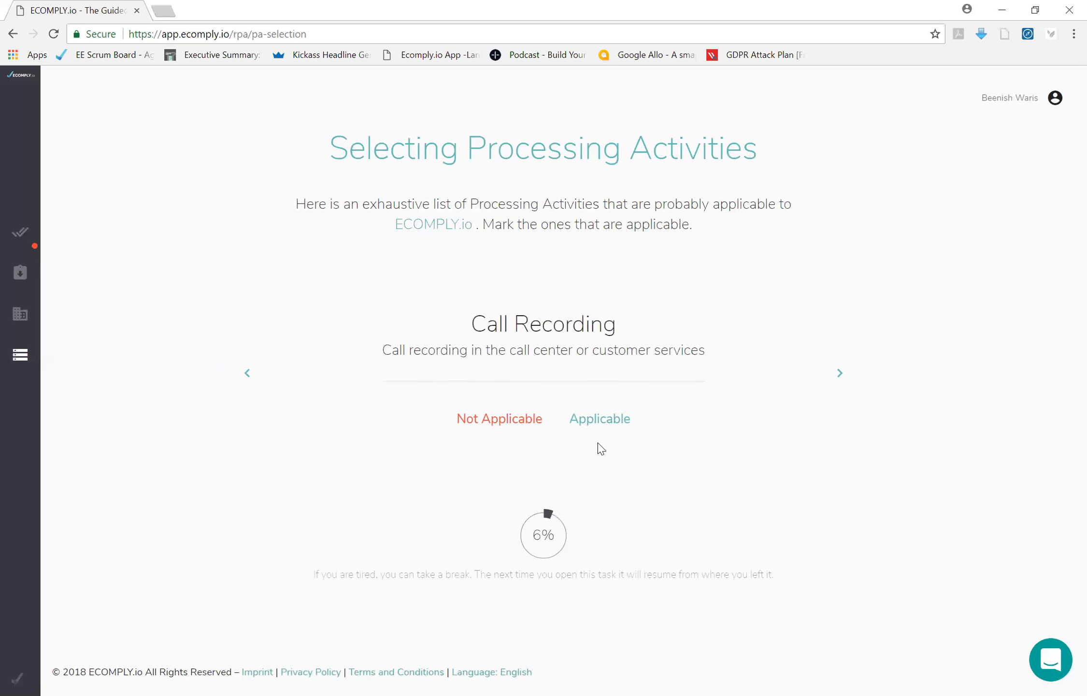
Step: Browse the processing activities from Call Recording through Customer Relationship Management (CRM) - Process without marking them
{"action": "left_click", "coordinate": [841, 376]}
{"action": "left_click", "coordinate": [841, 376]}
{"action": "left_click", "coordinate": [841, 376]}
{"action": "left_click", "coordinate": [841, 376]}
{"action": "left_click", "coordinate": [841, 376]}
{"action": "left_click", "coordinate": [841, 376]}
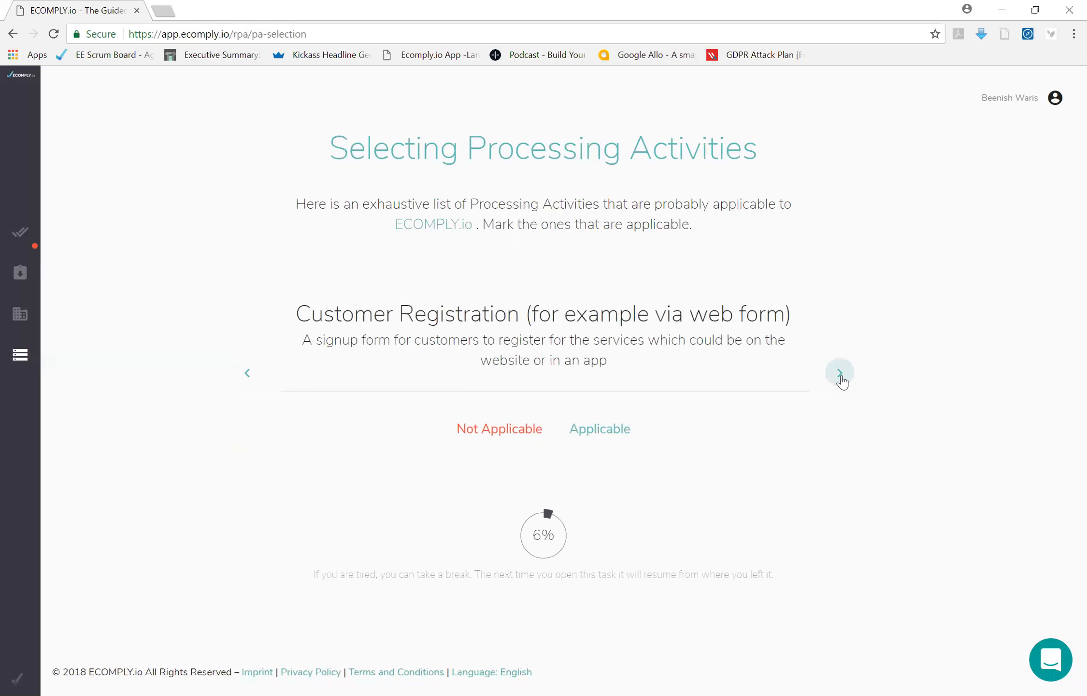
{"action": "left_click", "coordinate": [841, 376]}
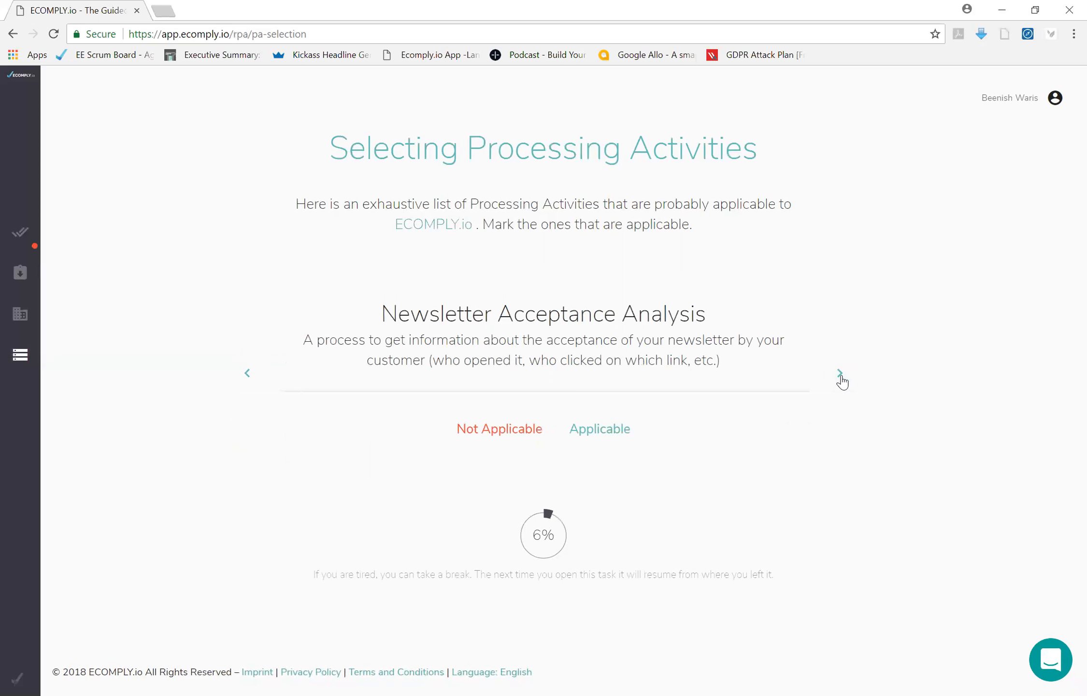
{"action": "left_click", "coordinate": [840, 376]}
{"action": "left_click", "coordinate": [840, 374]}
{"action": "left_click", "coordinate": [840, 374]}
{"action": "left_click", "coordinate": [841, 375]}
{"action": "left_click", "coordinate": [841, 376]}
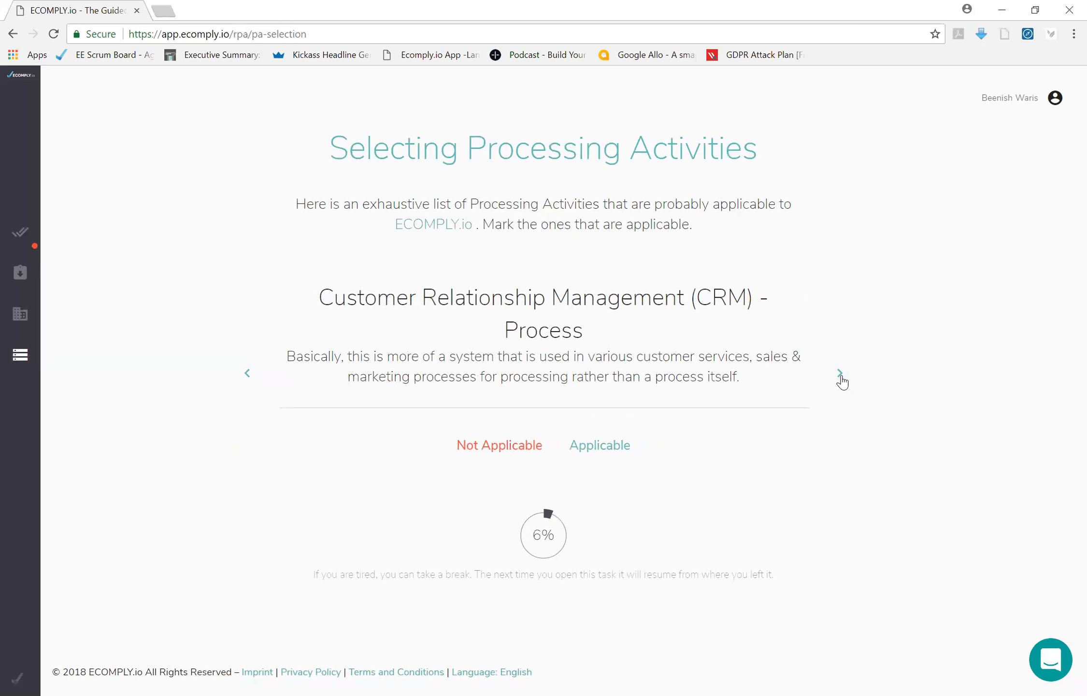
Step: Return to the to-do list and open the "Assign Your Processing Activities to Departments" task
{"action": "mouse_move", "coordinate": [55, 242]}
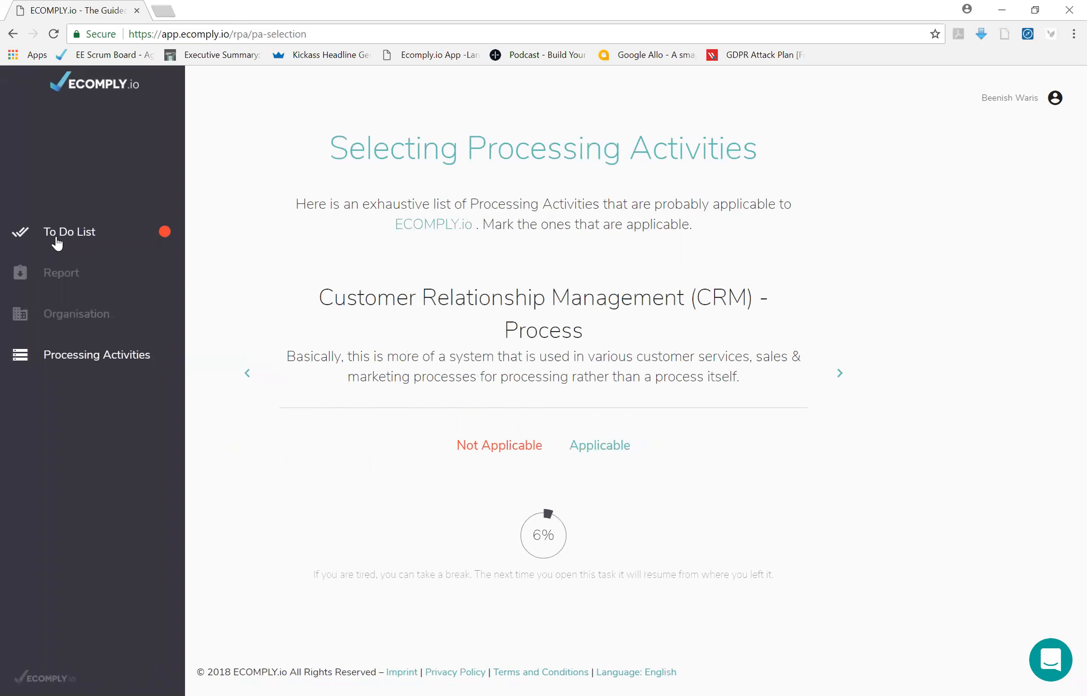
{"action": "left_click", "coordinate": [57, 243]}
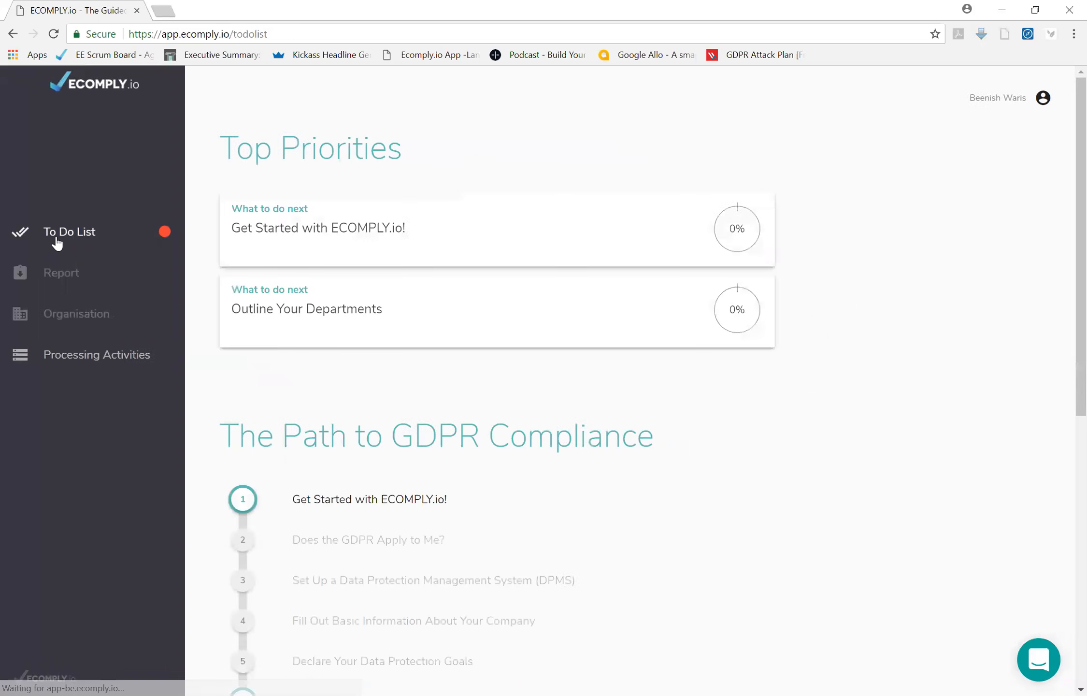
{"action": "scroll", "coordinate": [330, 511], "scroll_direction": "down", "scroll_amount": 7}
{"action": "scroll", "coordinate": [331, 515], "scroll_direction": "down", "scroll_amount": 3}
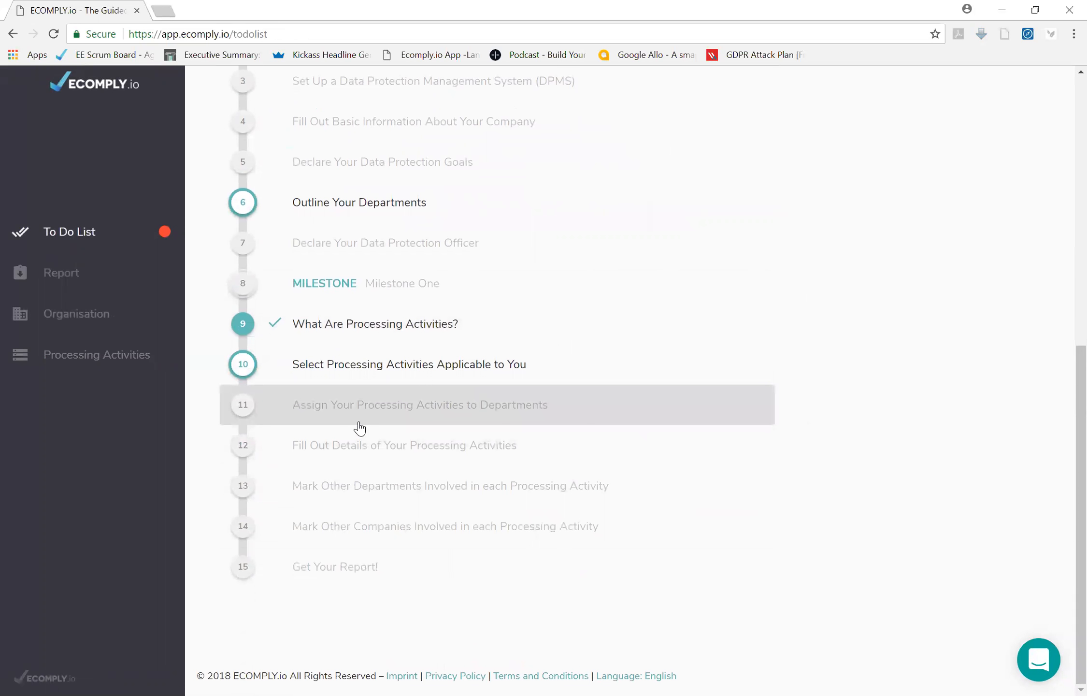
{"action": "left_click", "coordinate": [359, 428]}
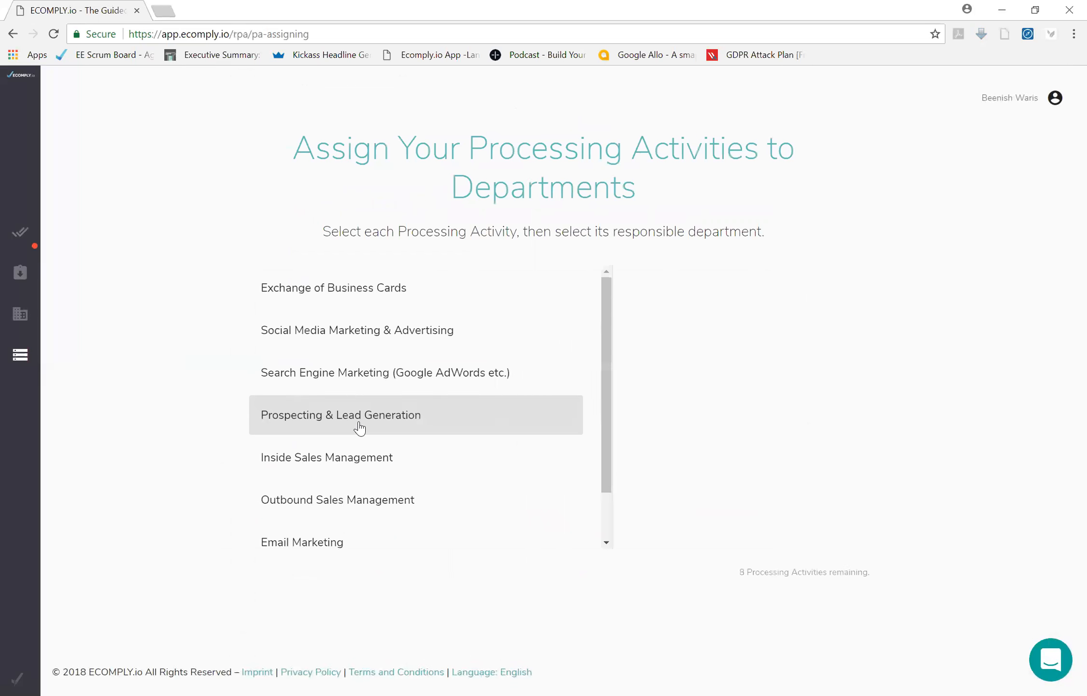
Step: Assign Exchange of Business Cards to Sales, and Social Media Marketing & Advertising and Search Engine Marketing to Marketing
{"action": "left_click", "coordinate": [342, 302]}
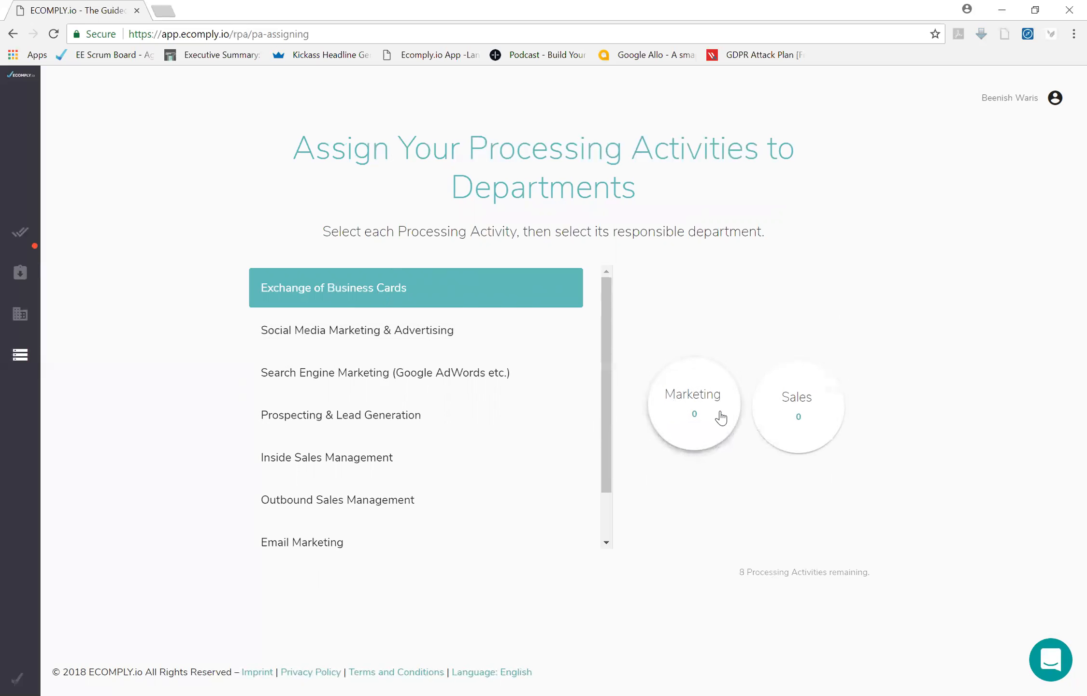
{"action": "left_click", "coordinate": [813, 419]}
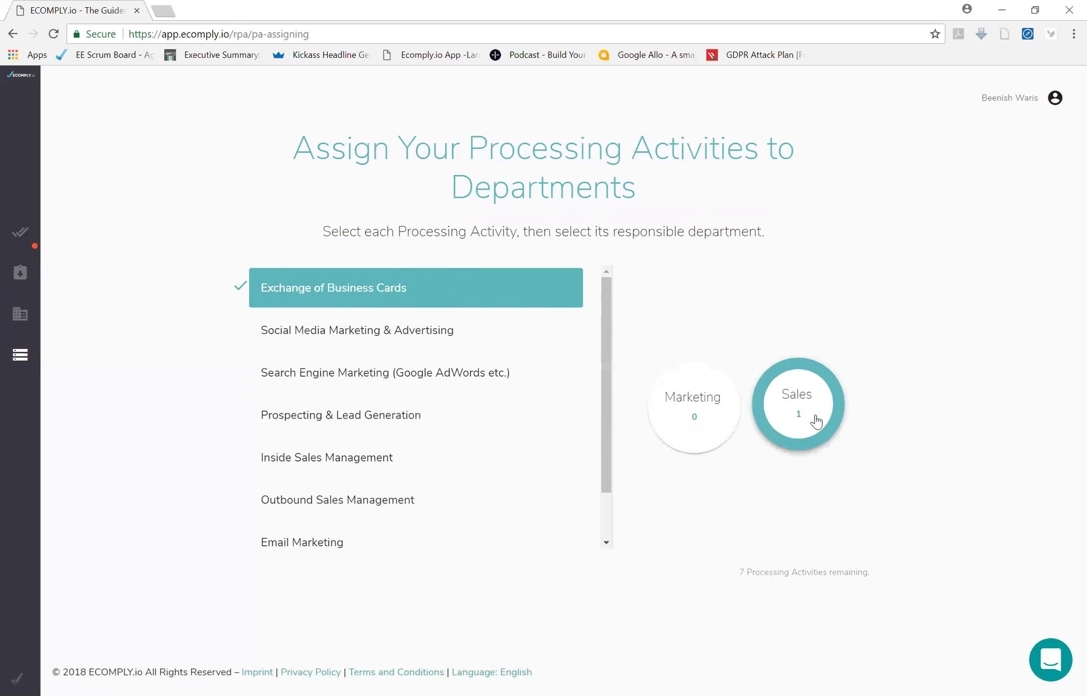
{"action": "left_click", "coordinate": [445, 337]}
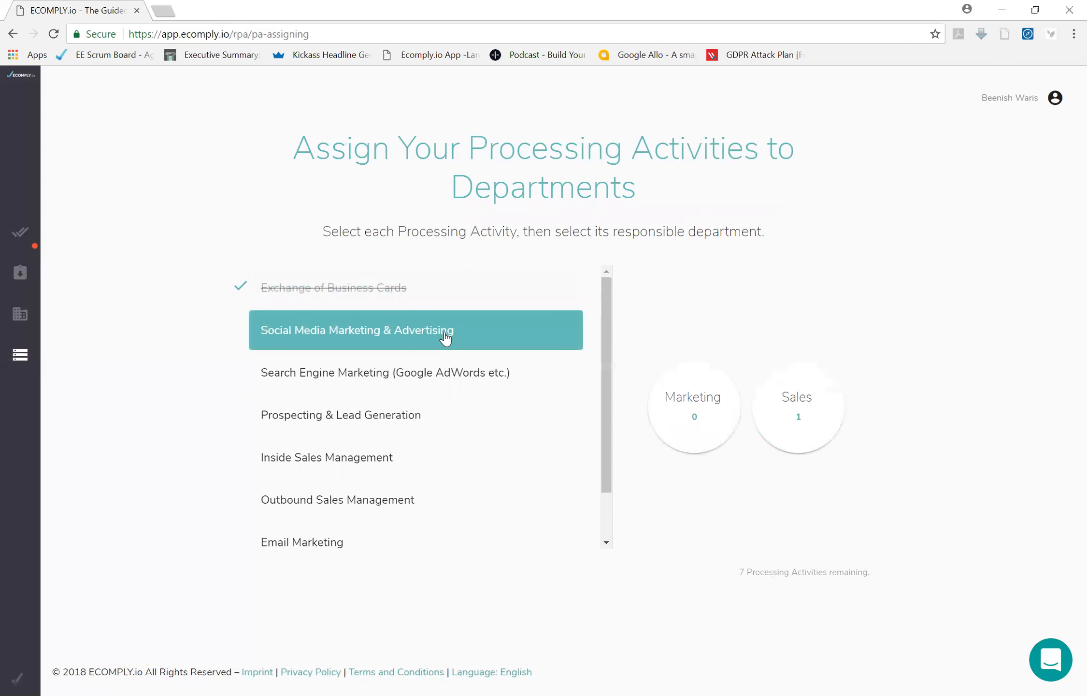
{"action": "left_click", "coordinate": [679, 431]}
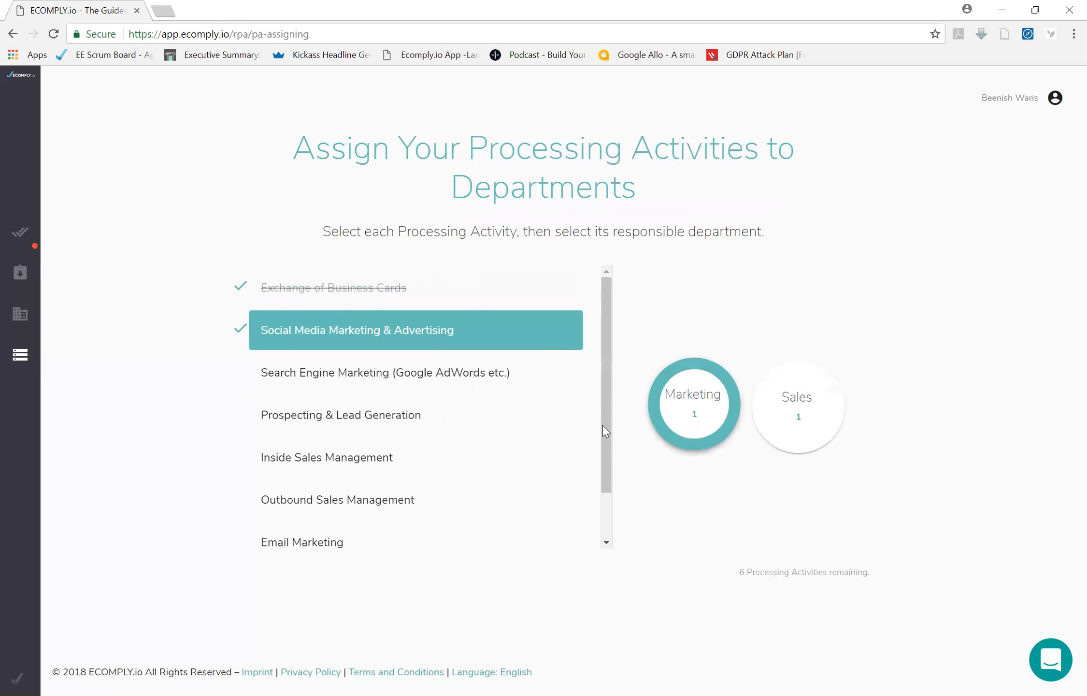
{"action": "left_click", "coordinate": [455, 378]}
{"action": "left_click", "coordinate": [700, 418]}
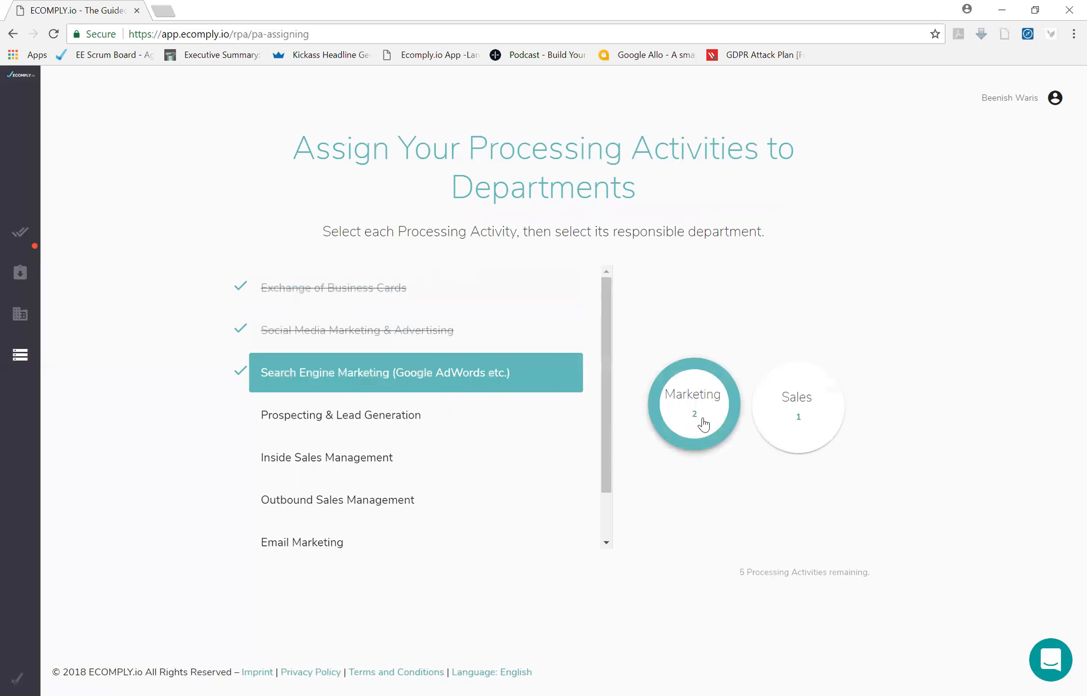
Step: Assign Prospecting & Lead Generation, Inside Sales Management and Outbound Sales Management to the Sales department
{"action": "left_click", "coordinate": [397, 419]}
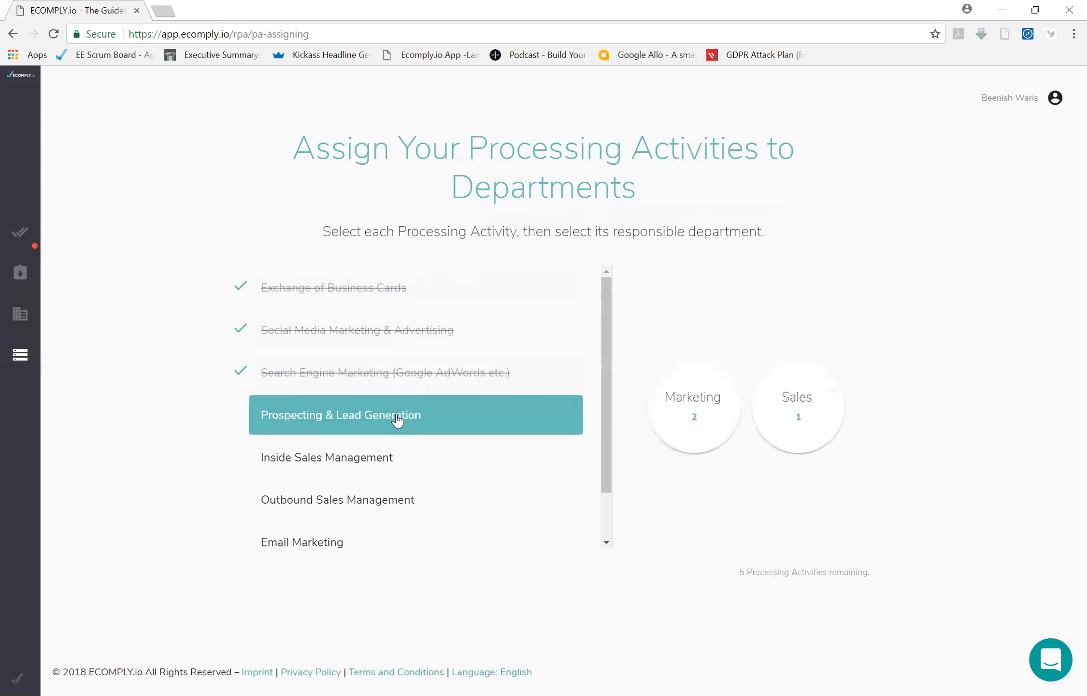
{"action": "left_click", "coordinate": [813, 404]}
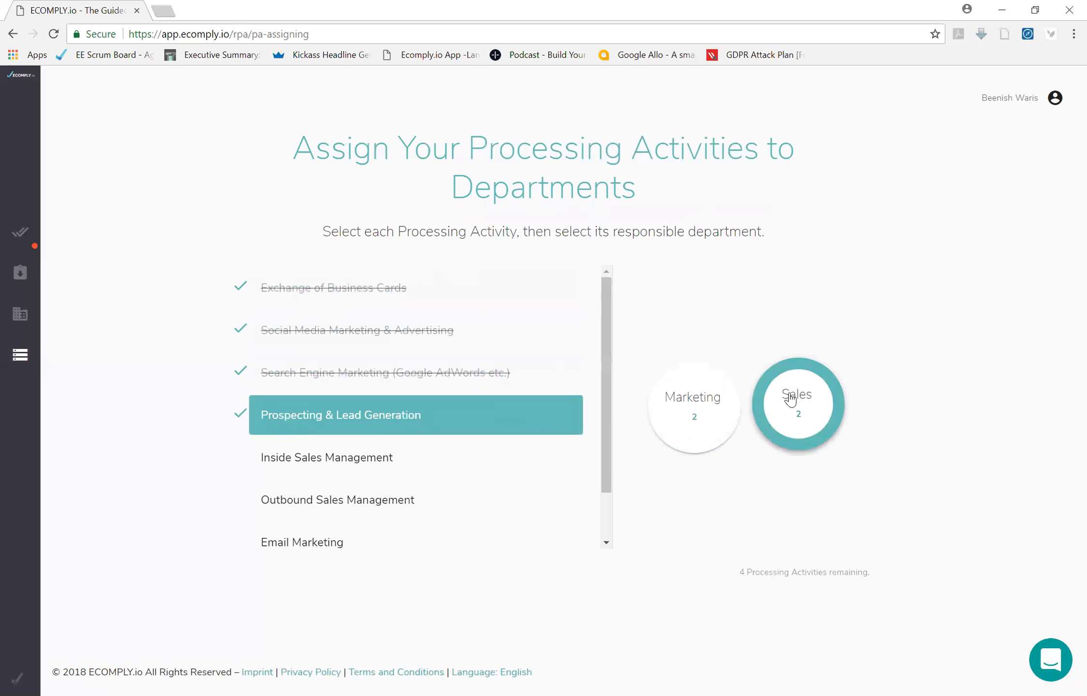
{"action": "left_click", "coordinate": [353, 471]}
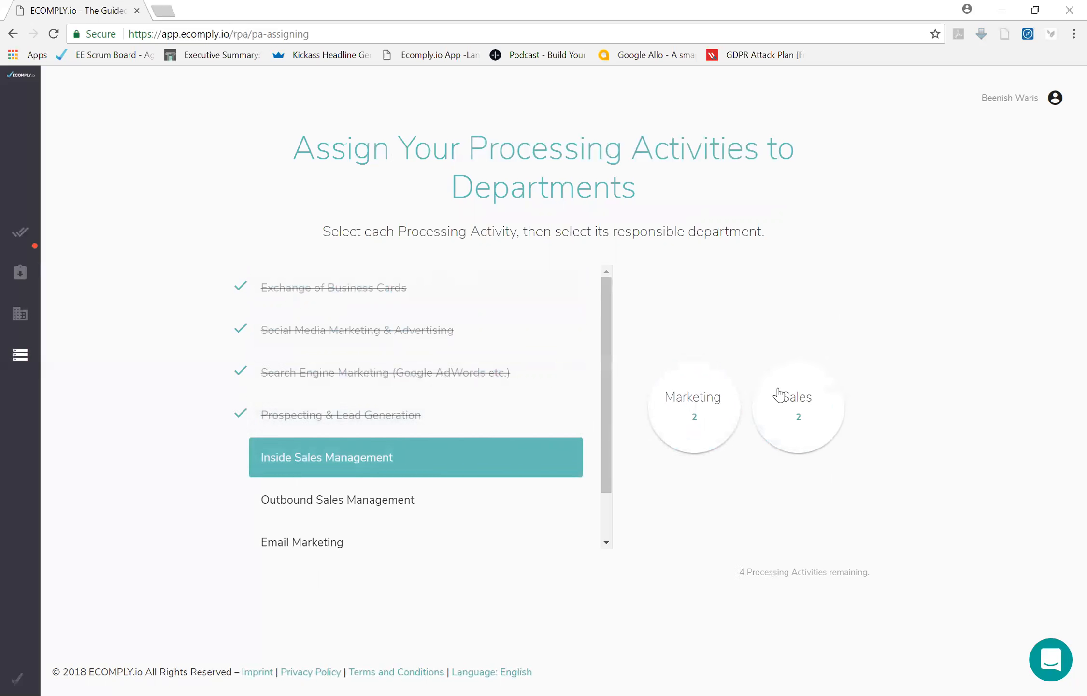
{"action": "left_click", "coordinate": [794, 414]}
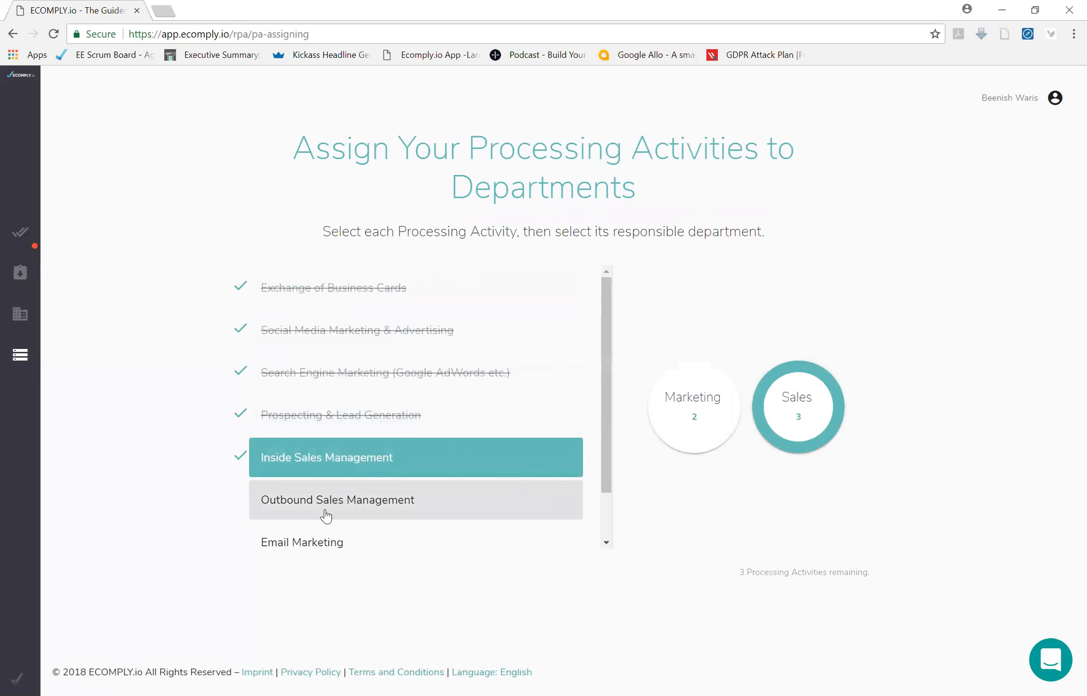
{"action": "left_click", "coordinate": [323, 507]}
{"action": "left_click", "coordinate": [817, 396]}
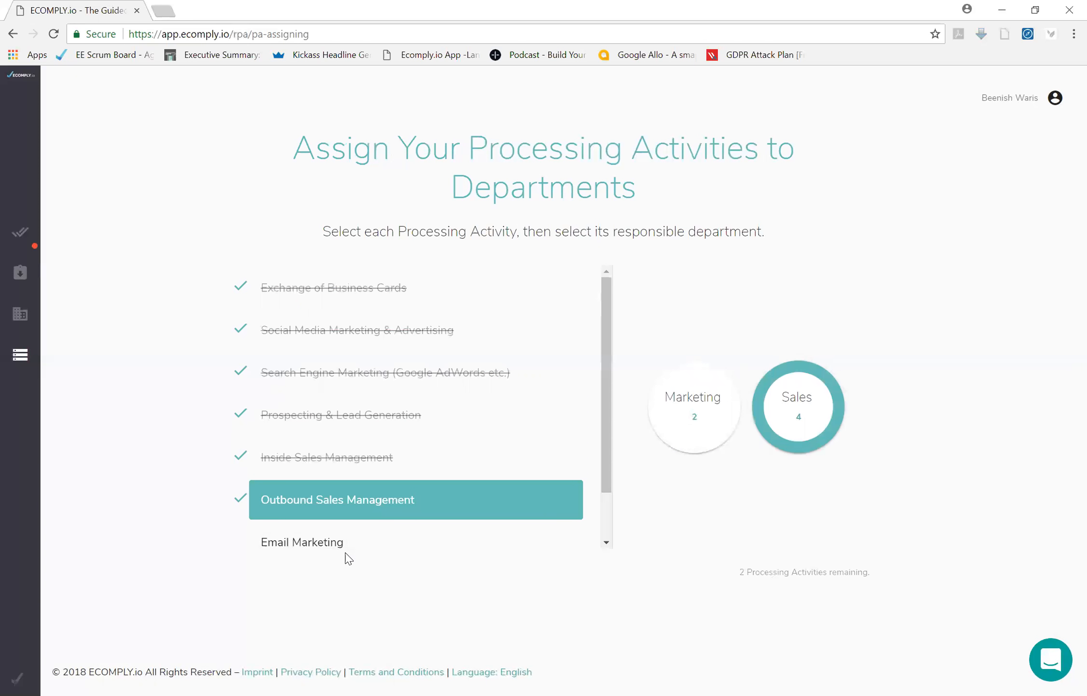
Step: Assign the Email Marketing processing activity to the Marketing department
{"action": "left_click", "coordinate": [352, 545]}
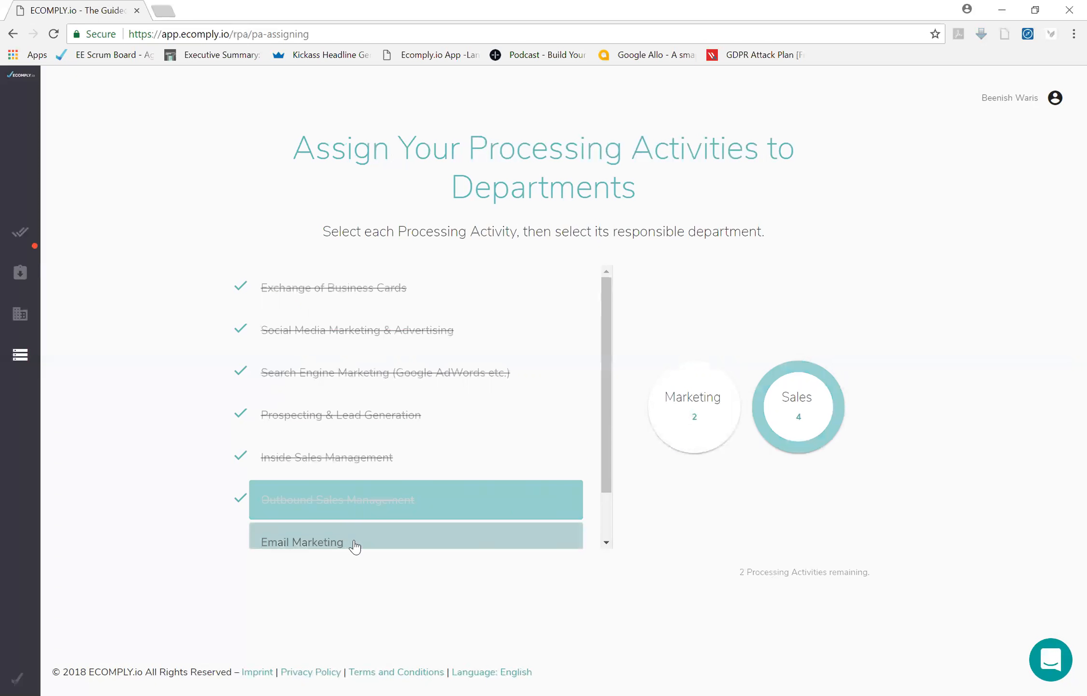
{"action": "left_click", "coordinate": [728, 386]}
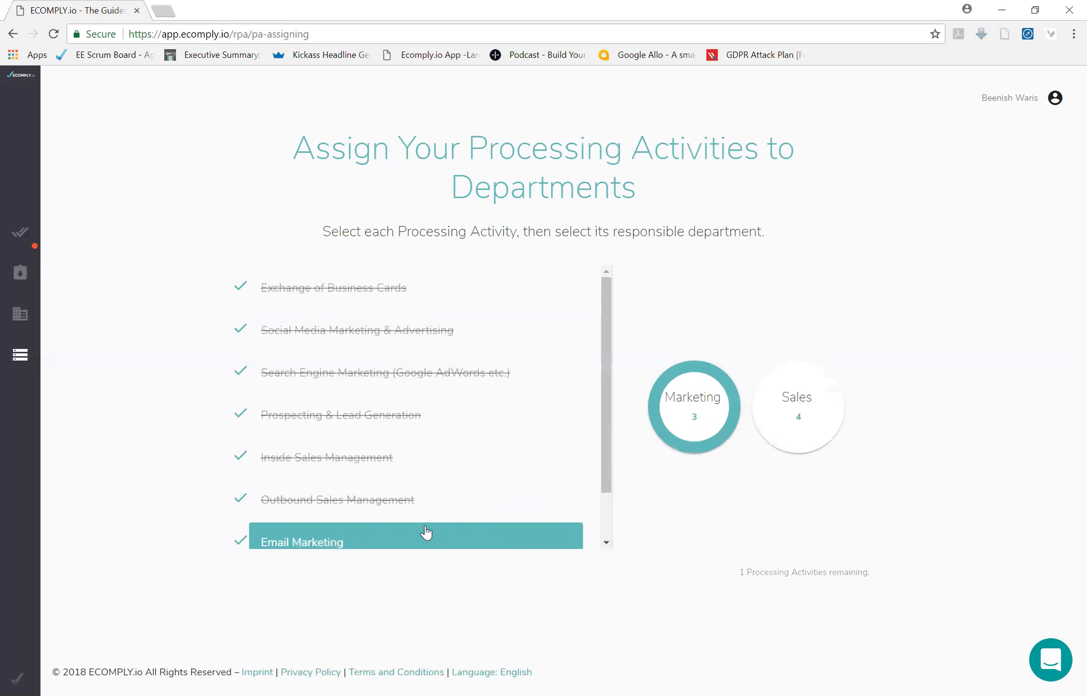
Step: Open the "Fill Out Details of Your Processing Activities" task from the to-do list and open Social Media Marketing & Advertising
{"action": "left_click", "coordinate": [85, 243]}
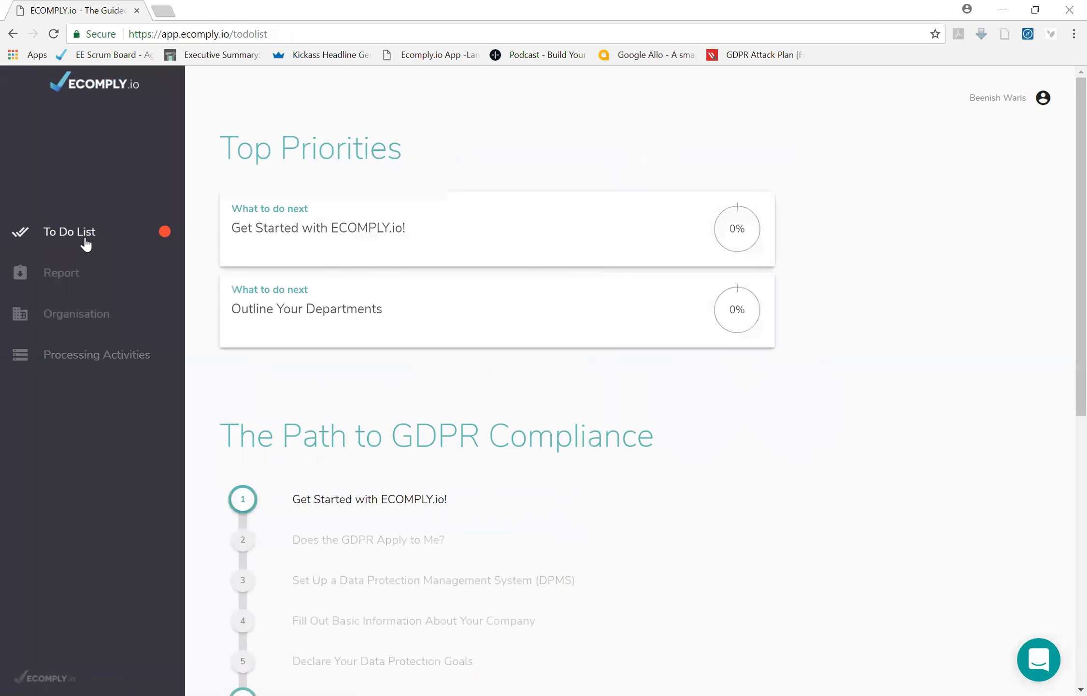
{"action": "scroll", "coordinate": [433, 591], "scroll_direction": "down", "scroll_amount": 10}
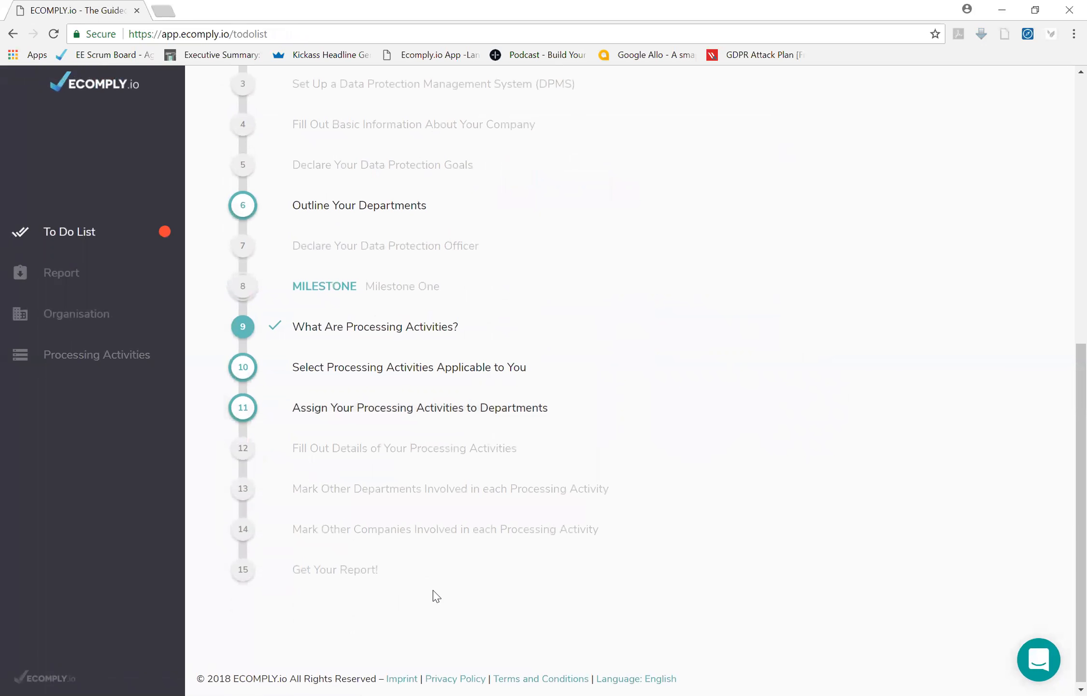
{"action": "left_click", "coordinate": [400, 455]}
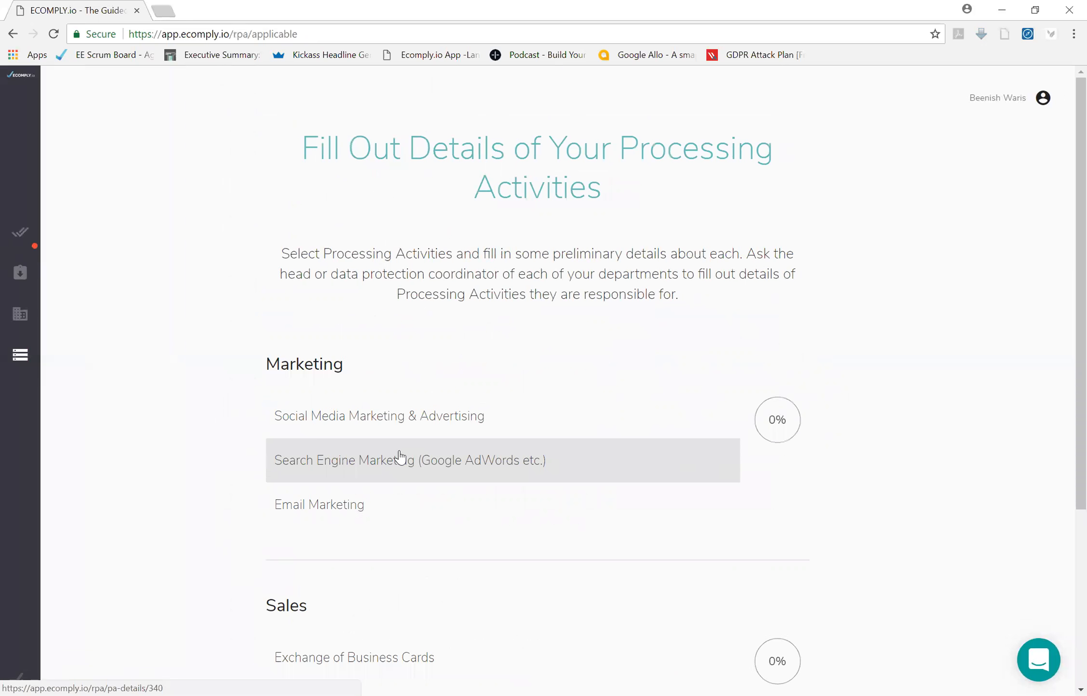
{"action": "left_click", "coordinate": [402, 426]}
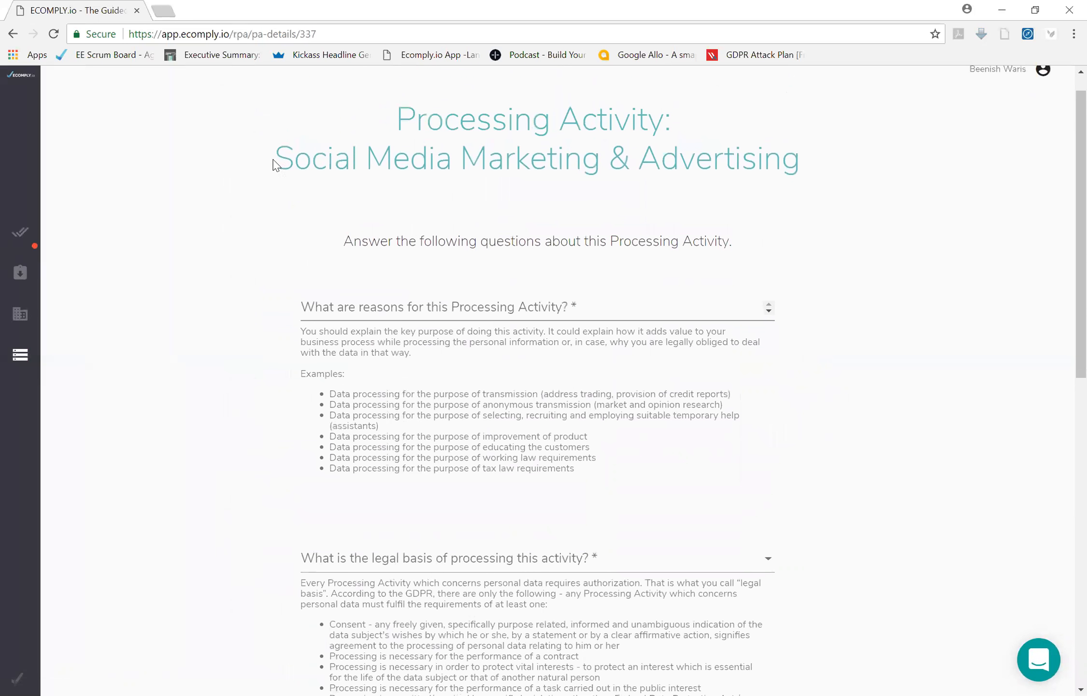
{"action": "left_click_drag", "start_coordinate": [275, 161], "coordinate": [709, 176]}
{"action": "left_click", "coordinate": [692, 228]}
Step: Enter "Market Research" as the reason for the Social Media Marketing & Advertising processing activity
{"action": "left_click", "coordinate": [375, 312]}
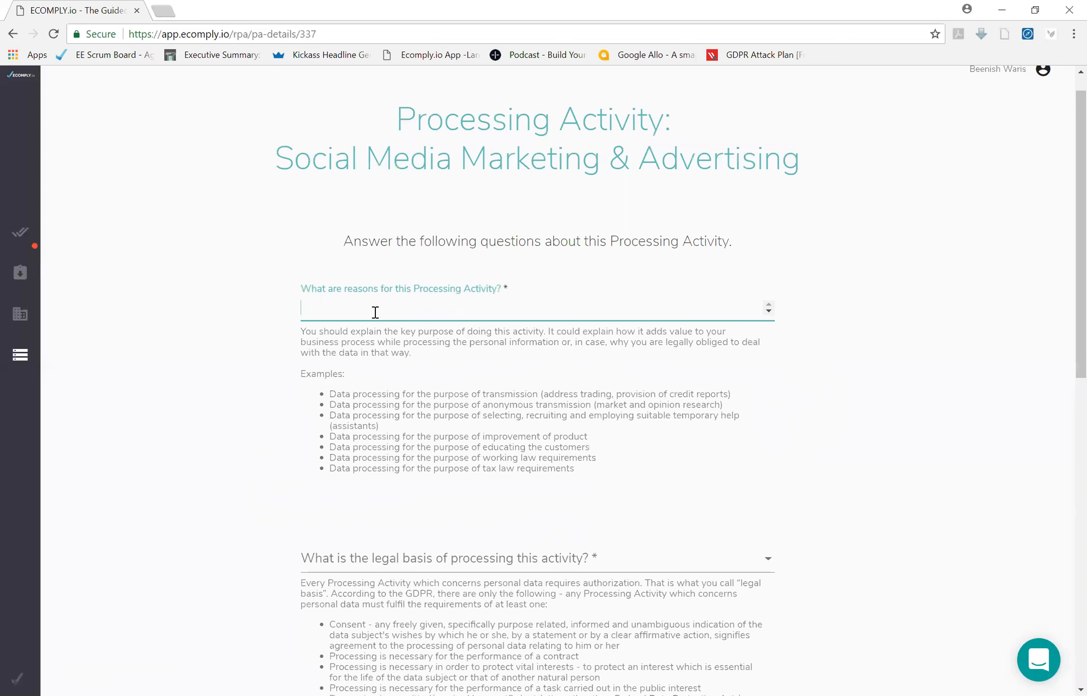
{"action": "key", "text": "ctrl+shift+m"}
{"action": "left_click", "coordinate": [375, 312]}
{"action": "type", "text": "M"}
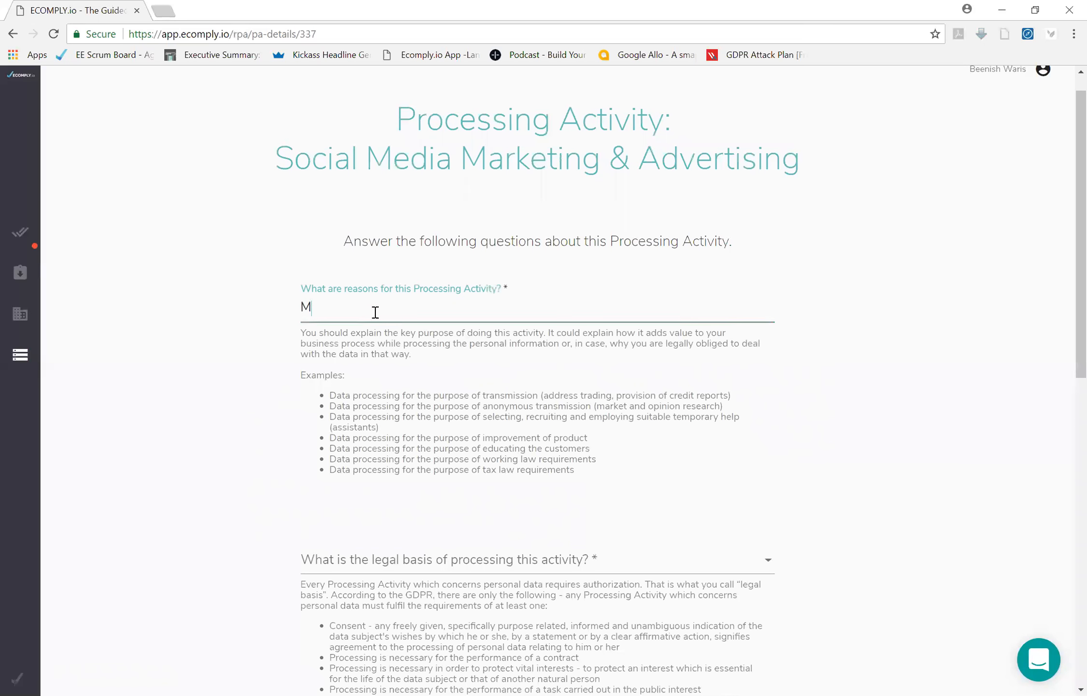
{"action": "type", "text": "arket Research"}
{"action": "left_click", "coordinate": [332, 408]}
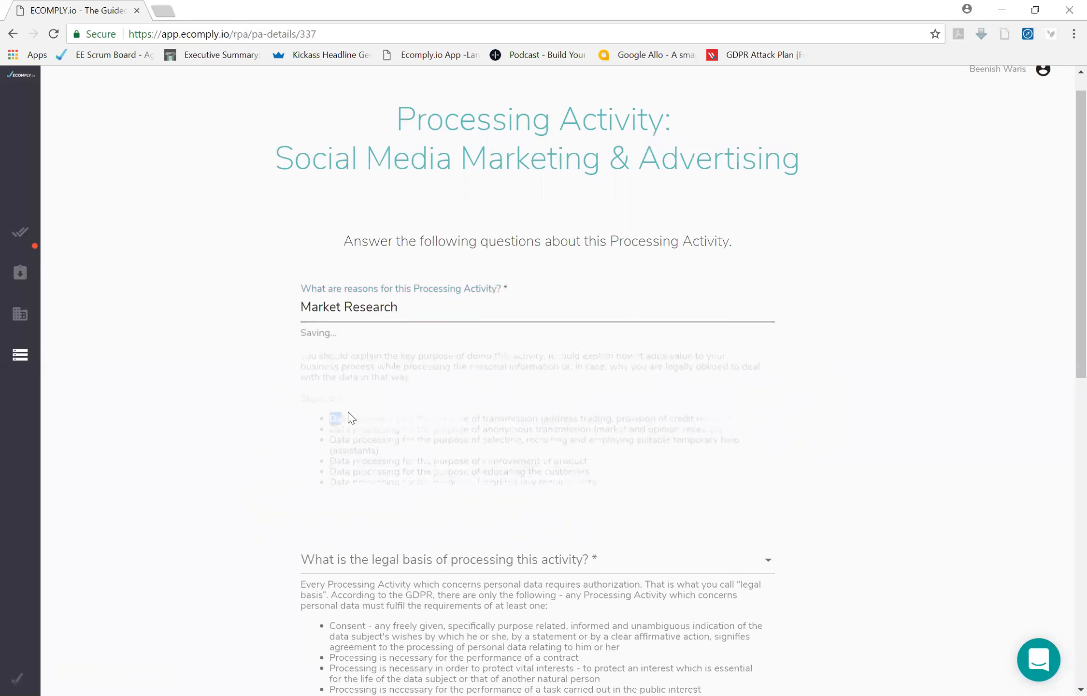
{"action": "left_click_drag", "start_coordinate": [330, 405], "coordinate": [737, 409]}
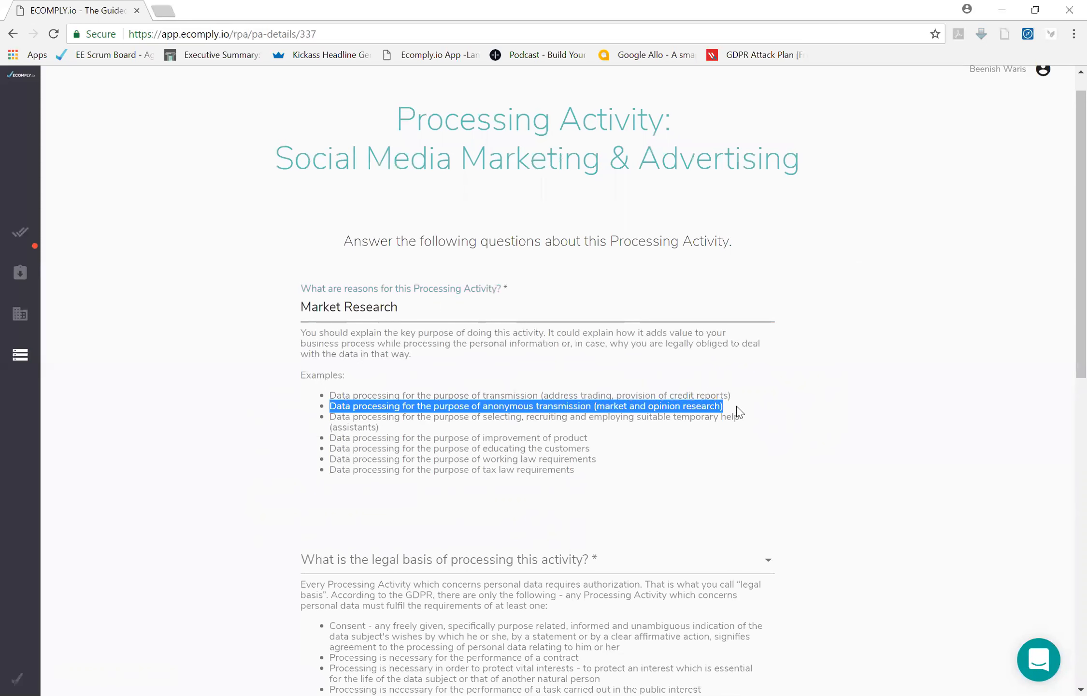
{"action": "left_click", "coordinate": [554, 308]}
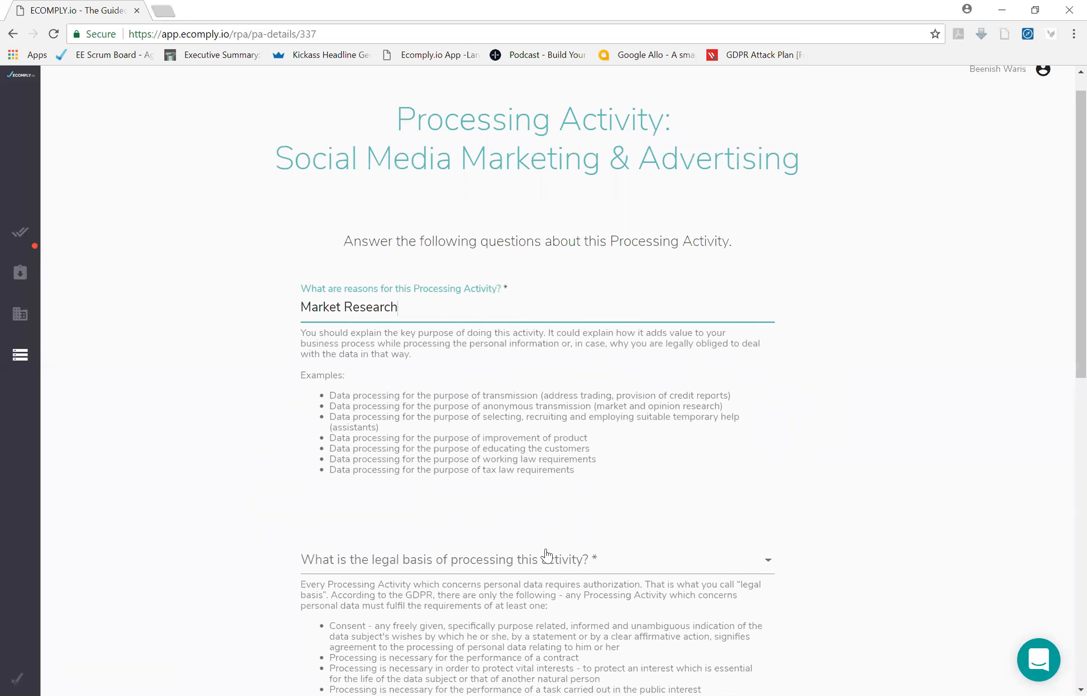
Step: Set the legal basis of processing this activity to Consent only
{"action": "scroll", "coordinate": [547, 551], "scroll_direction": "down", "scroll_amount": 4}
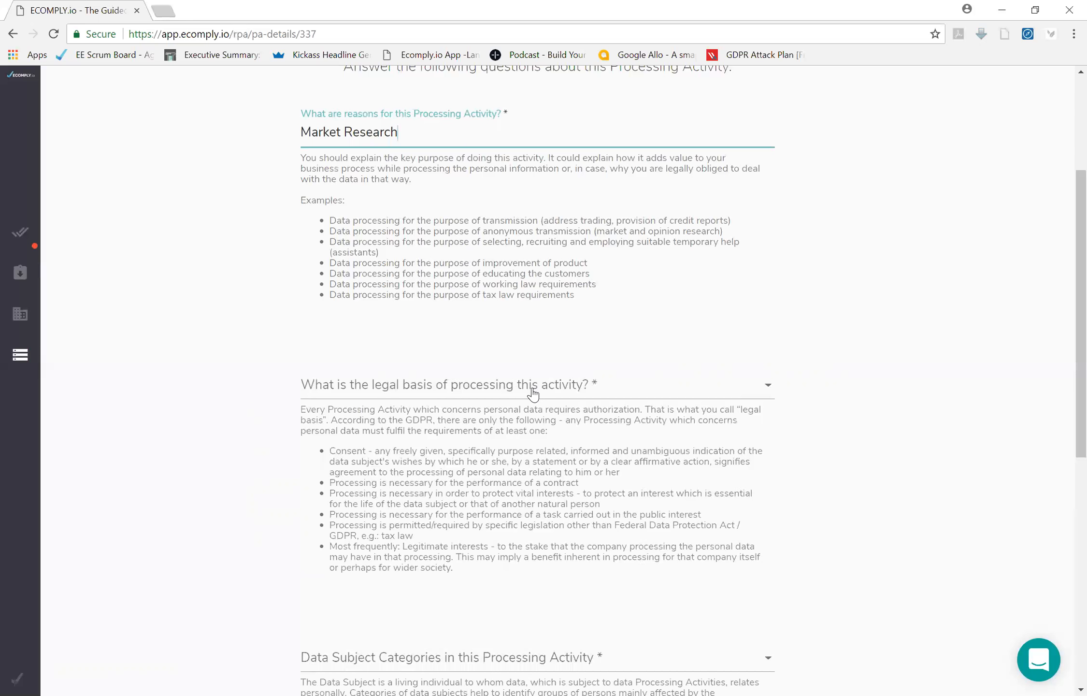
{"action": "left_click", "coordinate": [533, 391]}
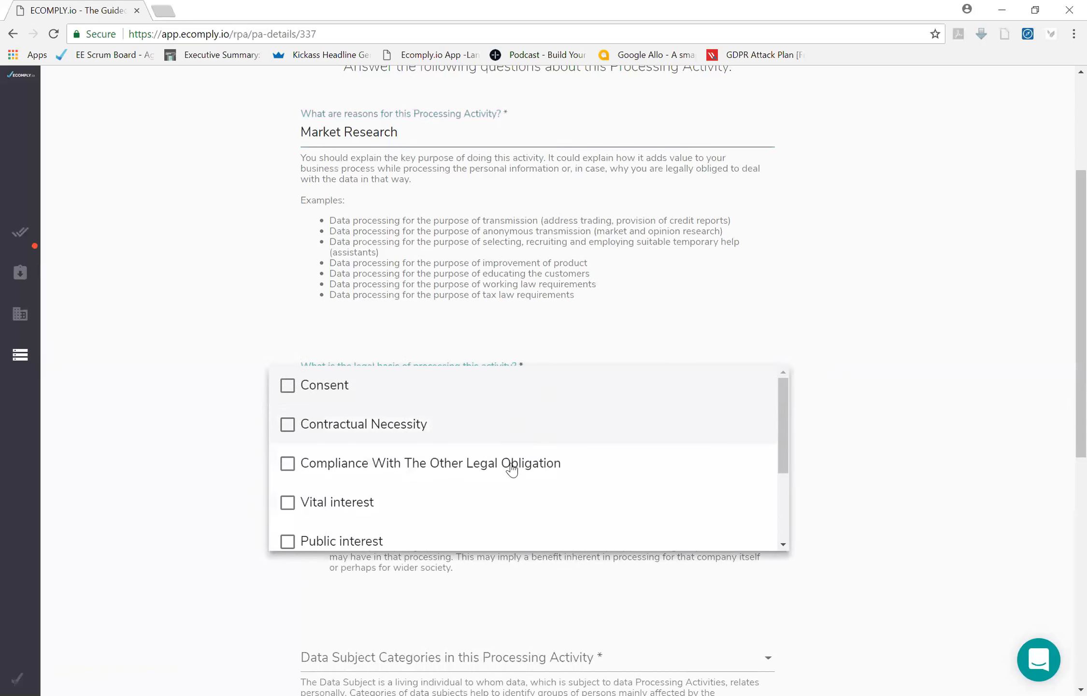
{"action": "left_click", "coordinate": [526, 548]}
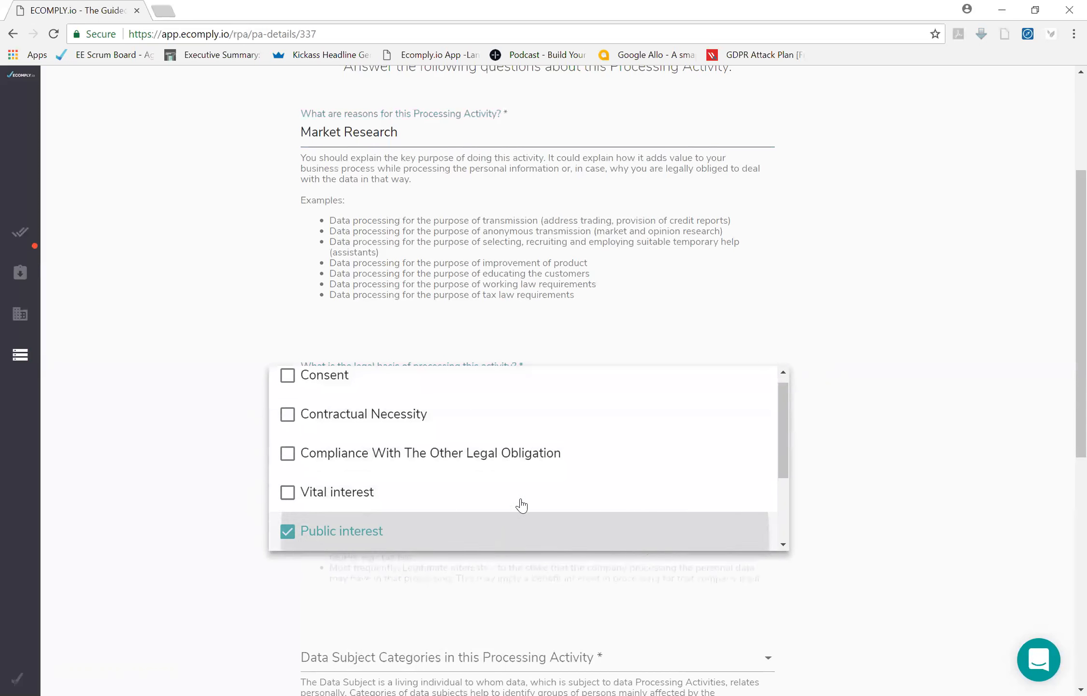
{"action": "left_click", "coordinate": [430, 537]}
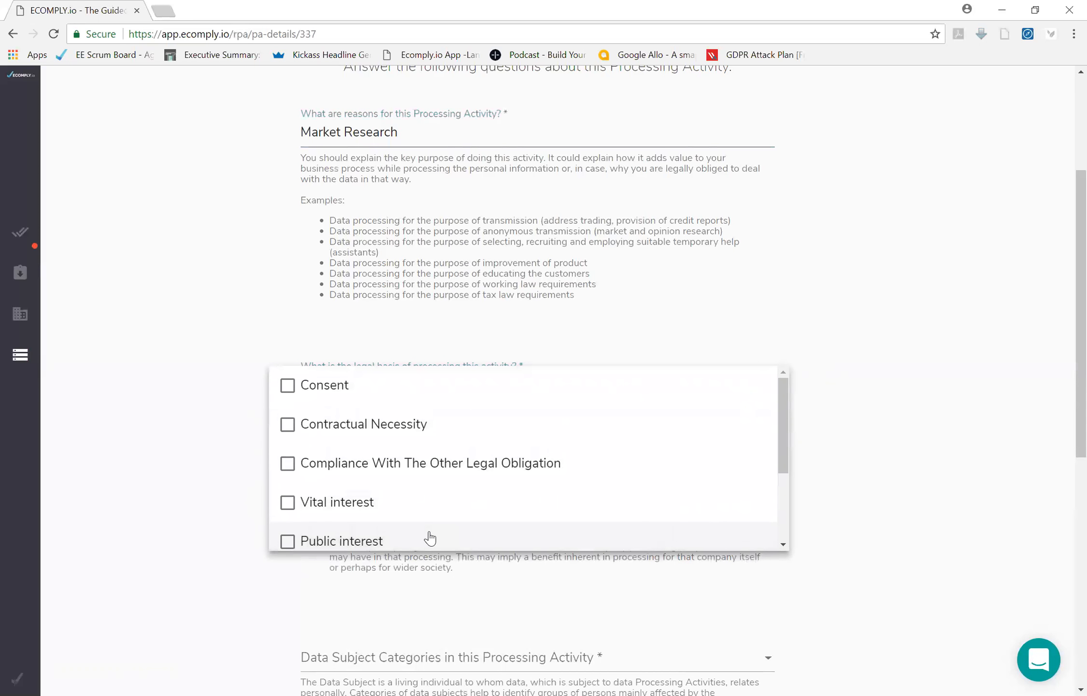
{"action": "left_click", "coordinate": [365, 393]}
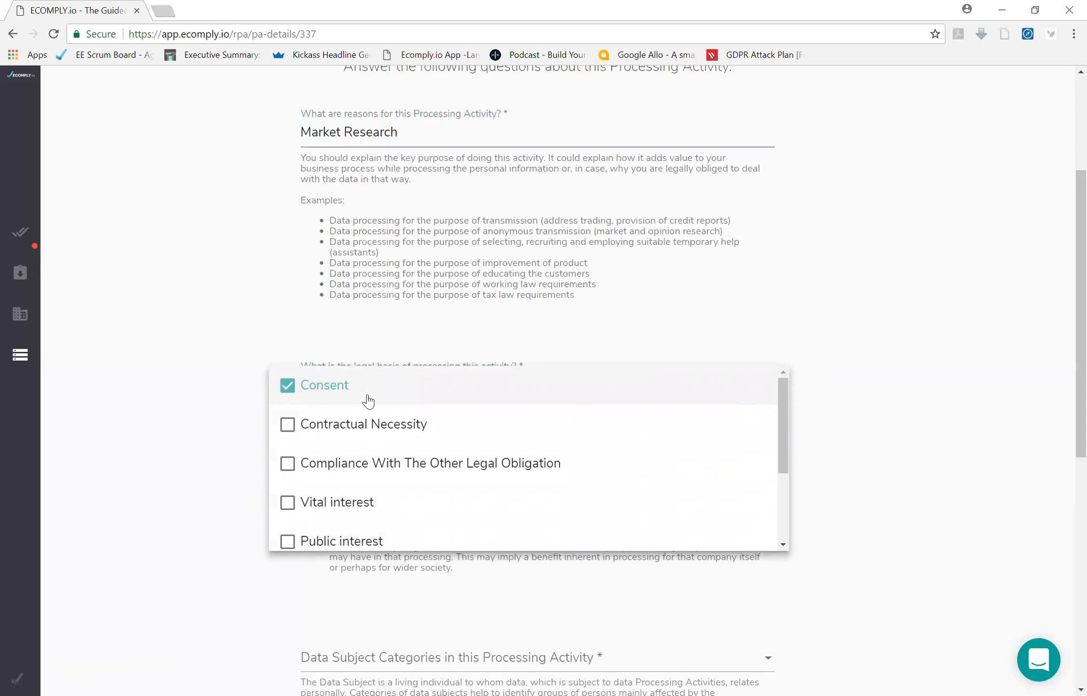
{"action": "left_click", "coordinate": [700, 358]}
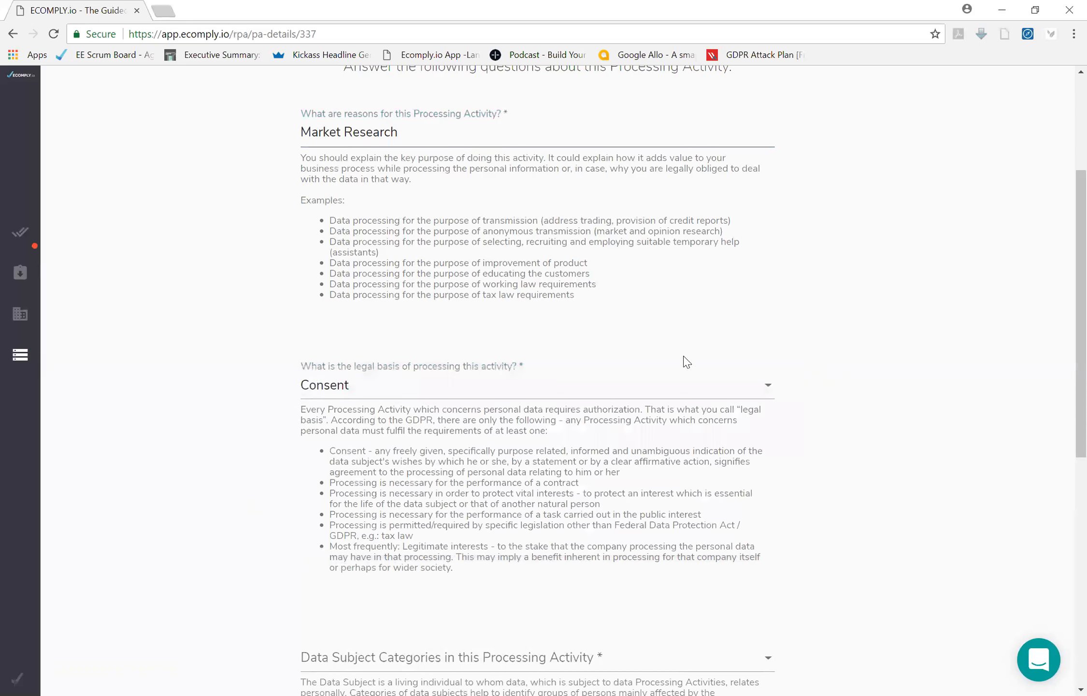
Step: Set the data subject categories to Contractual Partner, Customers, Customers of Customers, Investor and Other
{"action": "scroll", "coordinate": [569, 582], "scroll_direction": "down", "scroll_amount": 7}
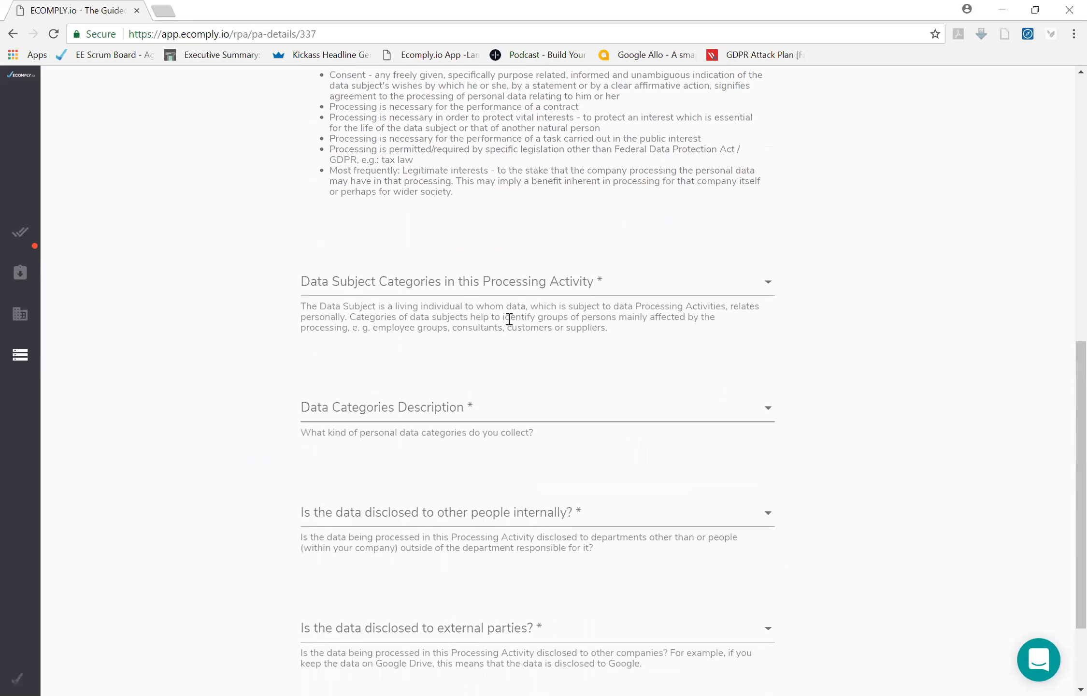
{"action": "left_click_drag", "start_coordinate": [319, 317], "coordinate": [395, 304]}
{"action": "left_click", "coordinate": [827, 271]}
{"action": "left_click", "coordinate": [756, 289]}
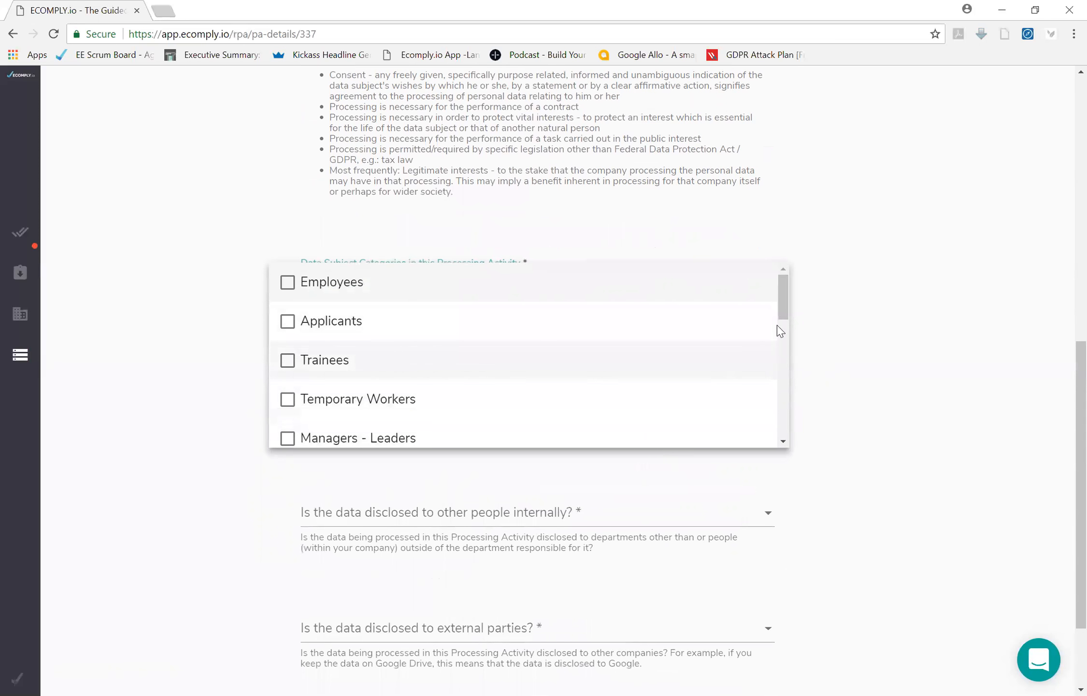
{"action": "scroll", "coordinate": [779, 333], "scroll_direction": "down", "scroll_amount": 3}
{"action": "left_click_drag", "start_coordinate": [779, 336], "coordinate": [779, 395]}
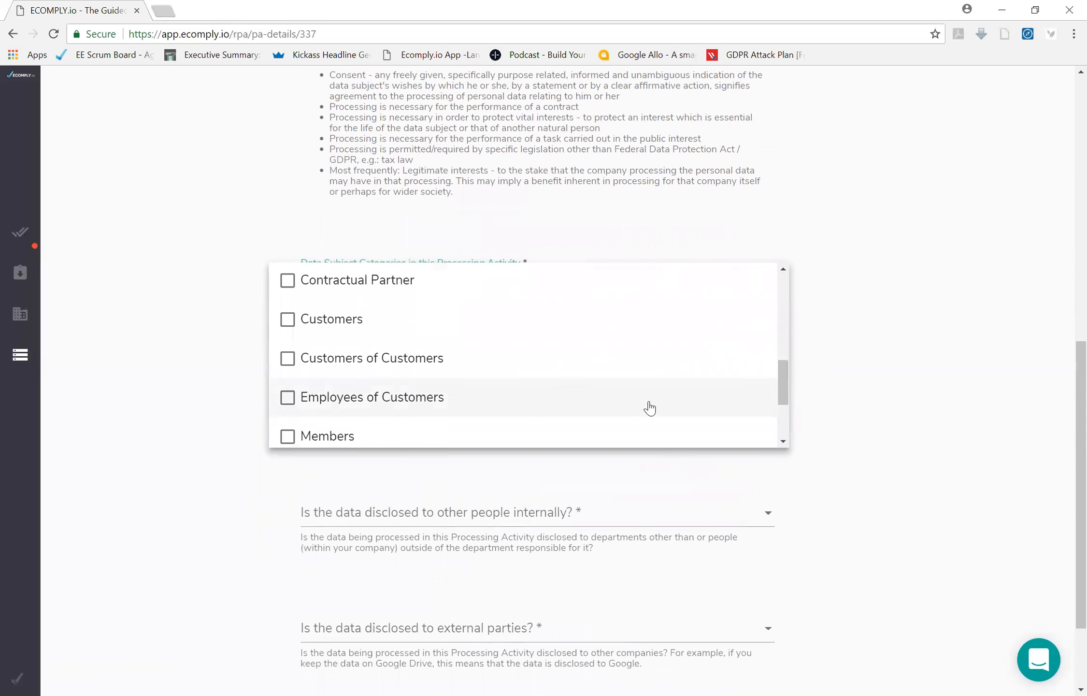
{"action": "left_click", "coordinate": [563, 369]}
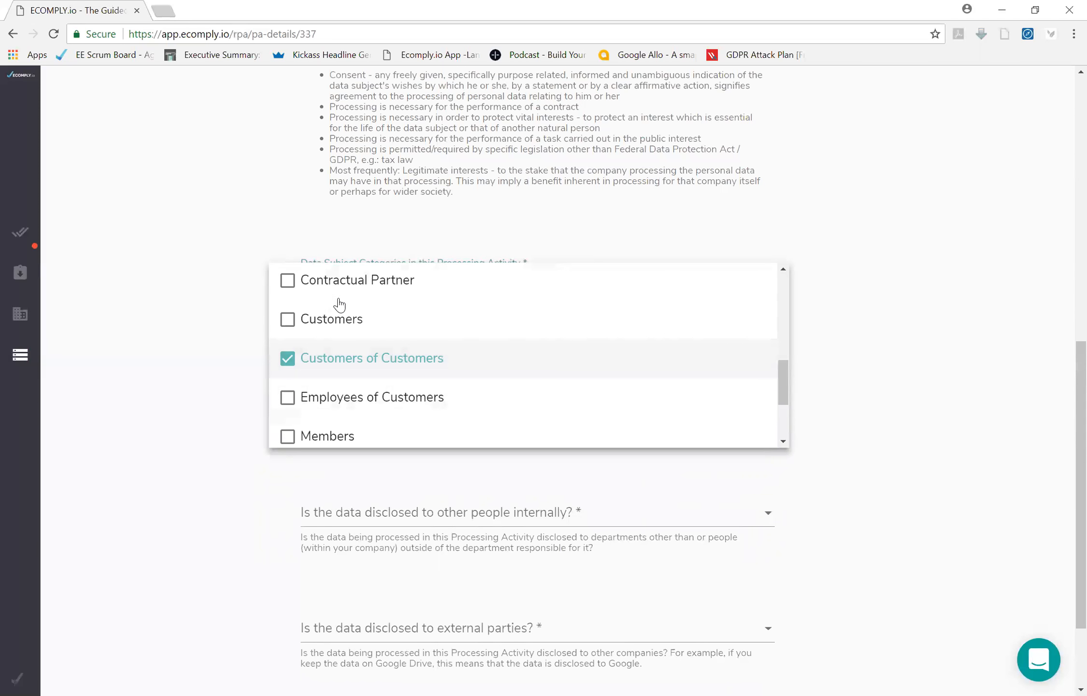
{"action": "left_click", "coordinate": [349, 321]}
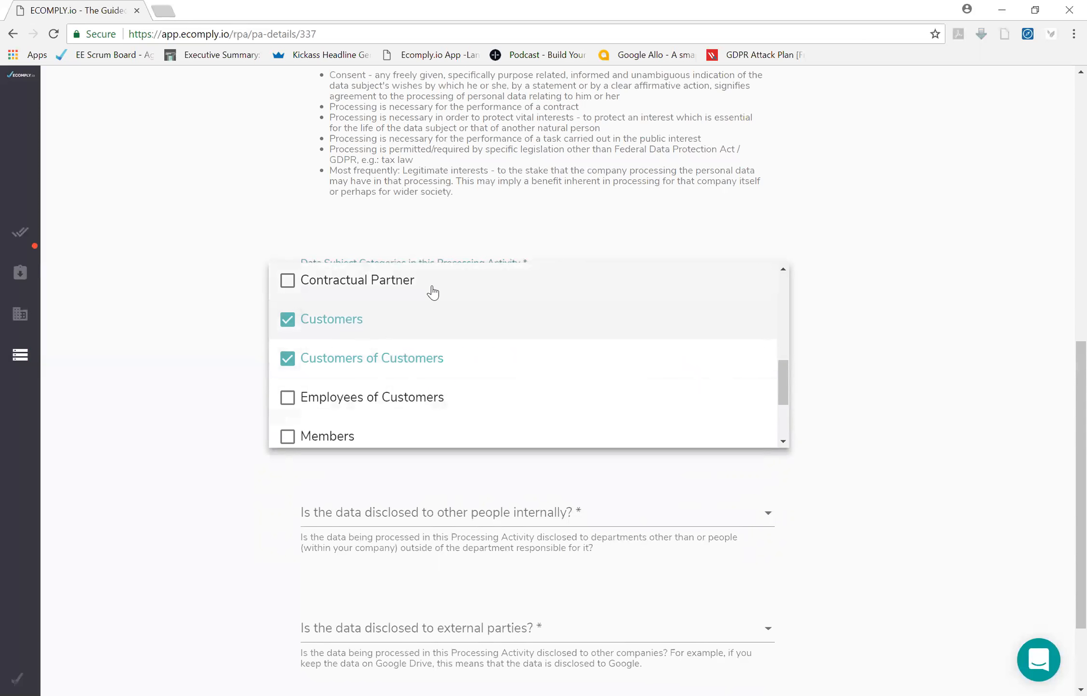
{"action": "left_click", "coordinate": [385, 295]}
{"action": "scroll", "coordinate": [401, 401], "scroll_direction": "down", "scroll_amount": 2}
{"action": "left_click", "coordinate": [401, 402]}
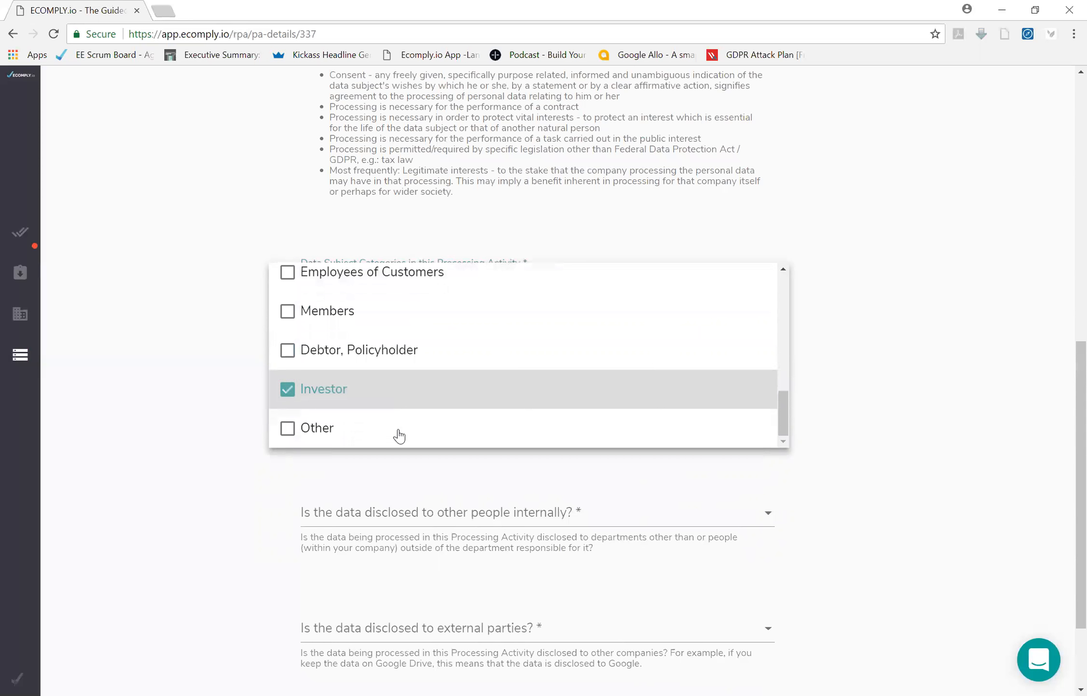
{"action": "left_click", "coordinate": [399, 435]}
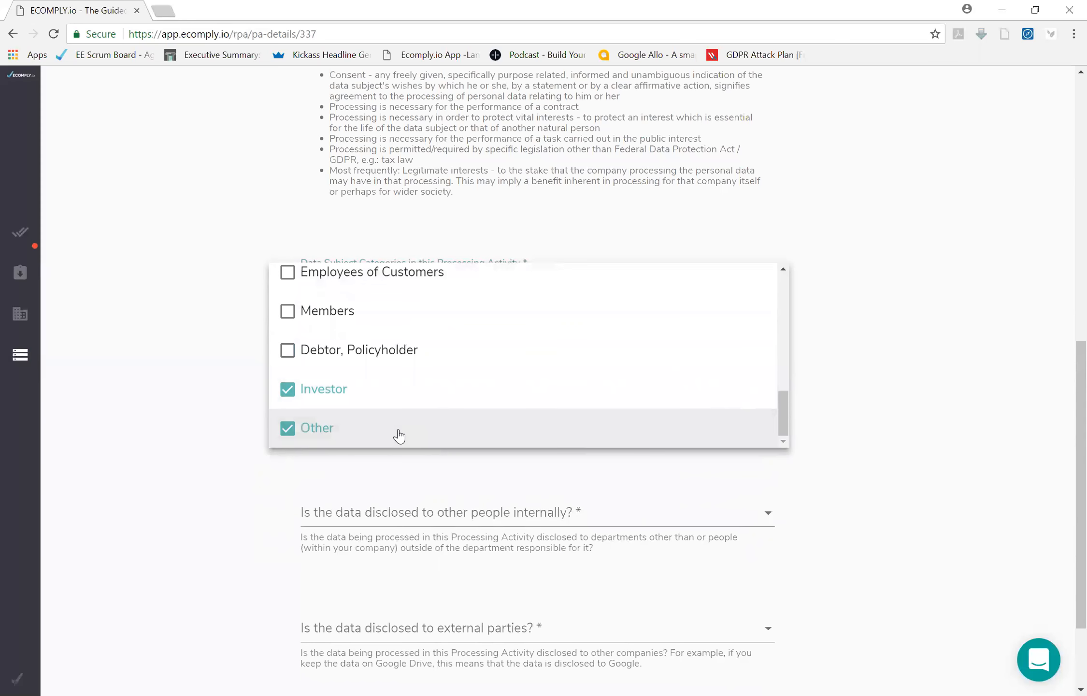
{"action": "left_click", "coordinate": [863, 353]}
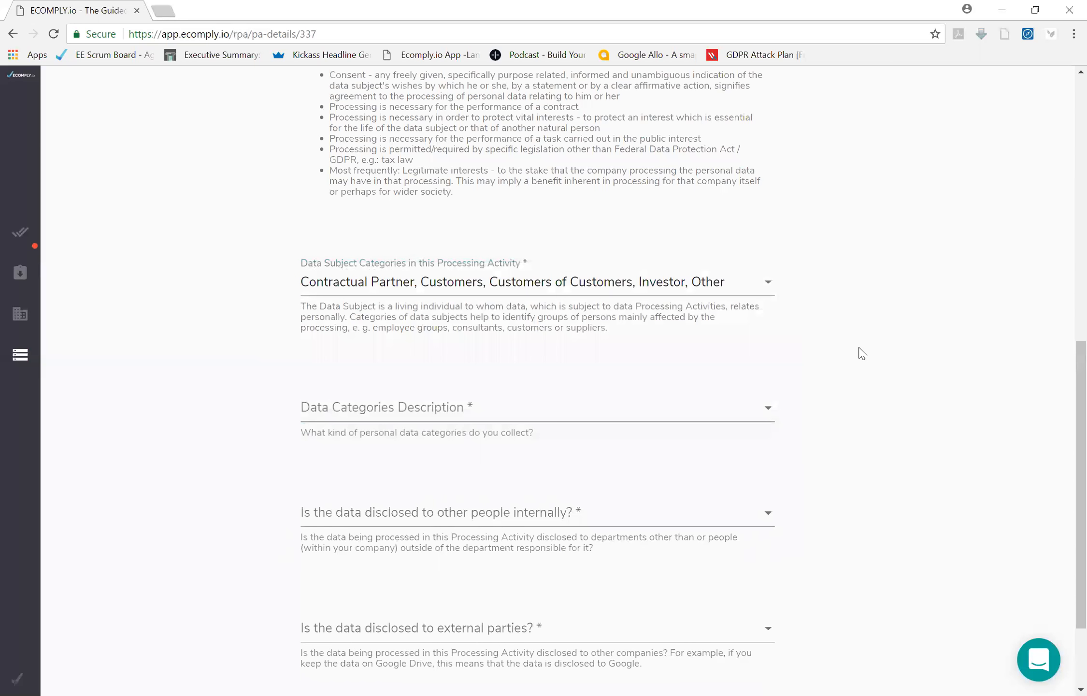
Step: Select Name, Phone Number and Email address as data categories collected in the Social Media Marketing & Advertising activity
{"action": "left_click", "coordinate": [518, 420]}
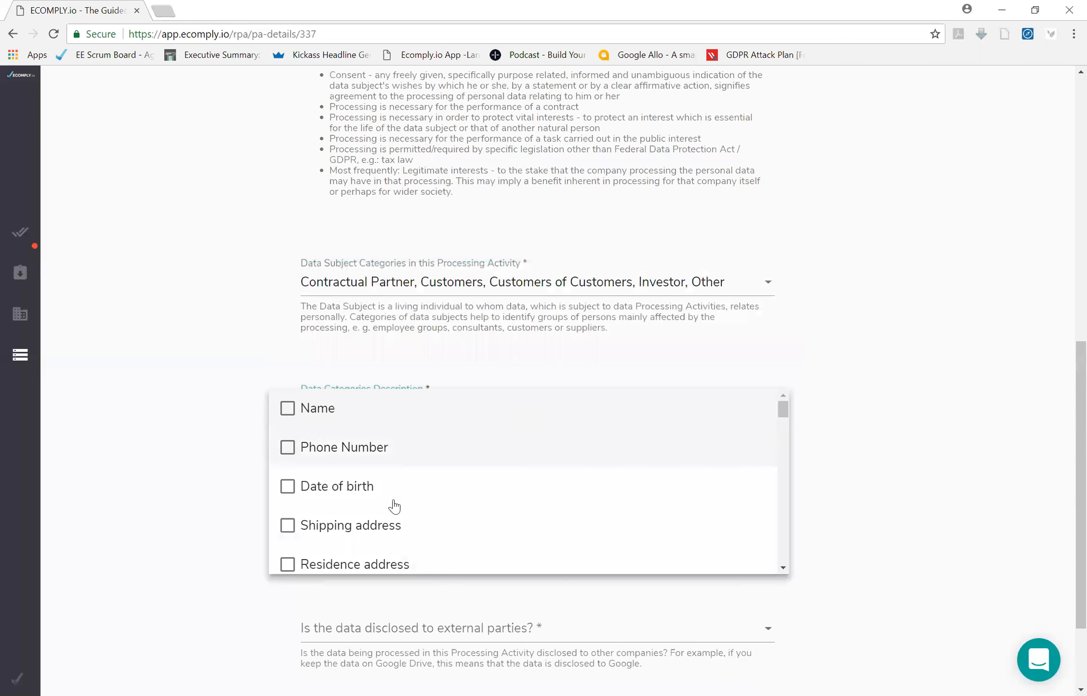
{"action": "left_click", "coordinate": [368, 417]}
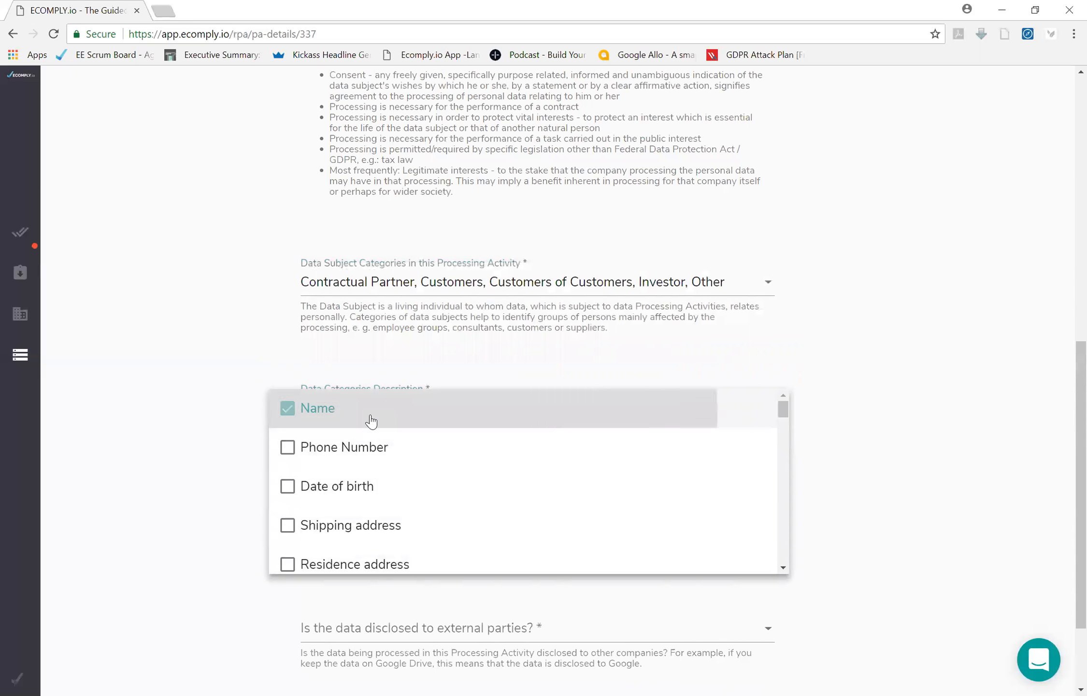
{"action": "left_click", "coordinate": [362, 456]}
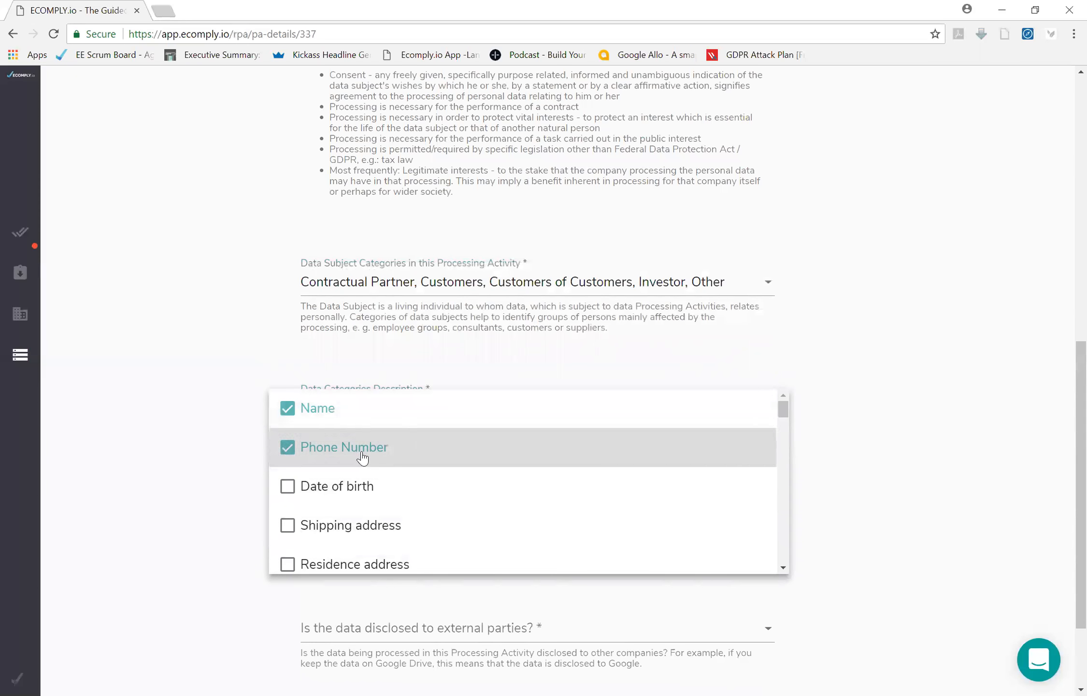
{"action": "left_click", "coordinate": [352, 504]}
{"action": "left_click", "coordinate": [352, 504]}
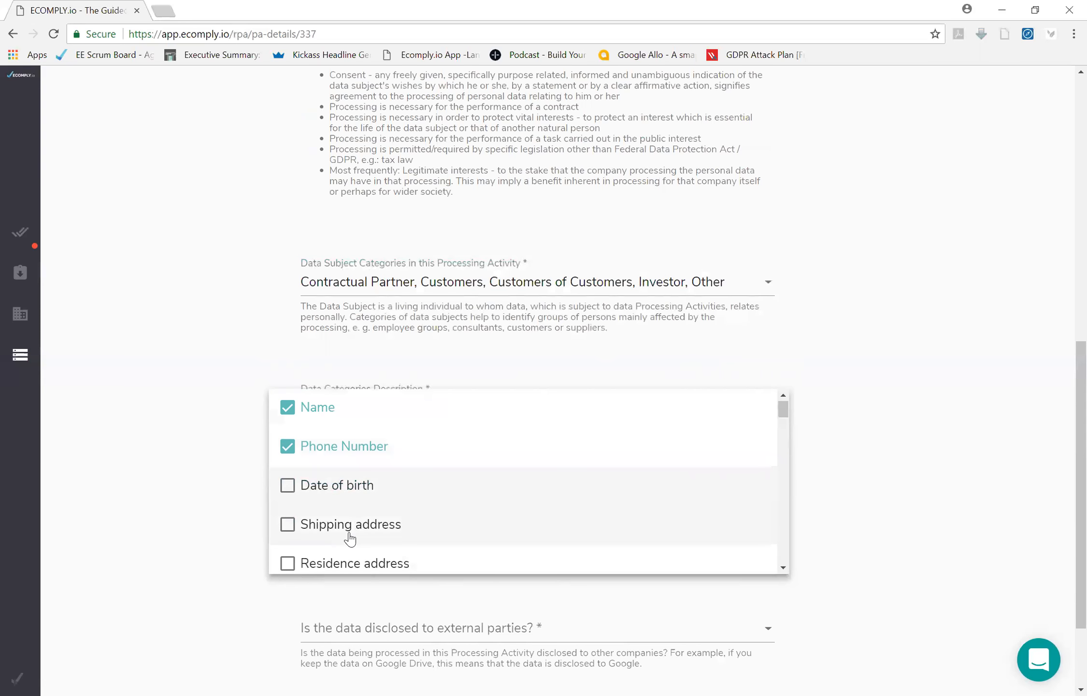
{"action": "scroll", "coordinate": [347, 538], "scroll_direction": "down", "scroll_amount": 2}
{"action": "scroll", "coordinate": [346, 527], "scroll_direction": "down", "scroll_amount": 3}
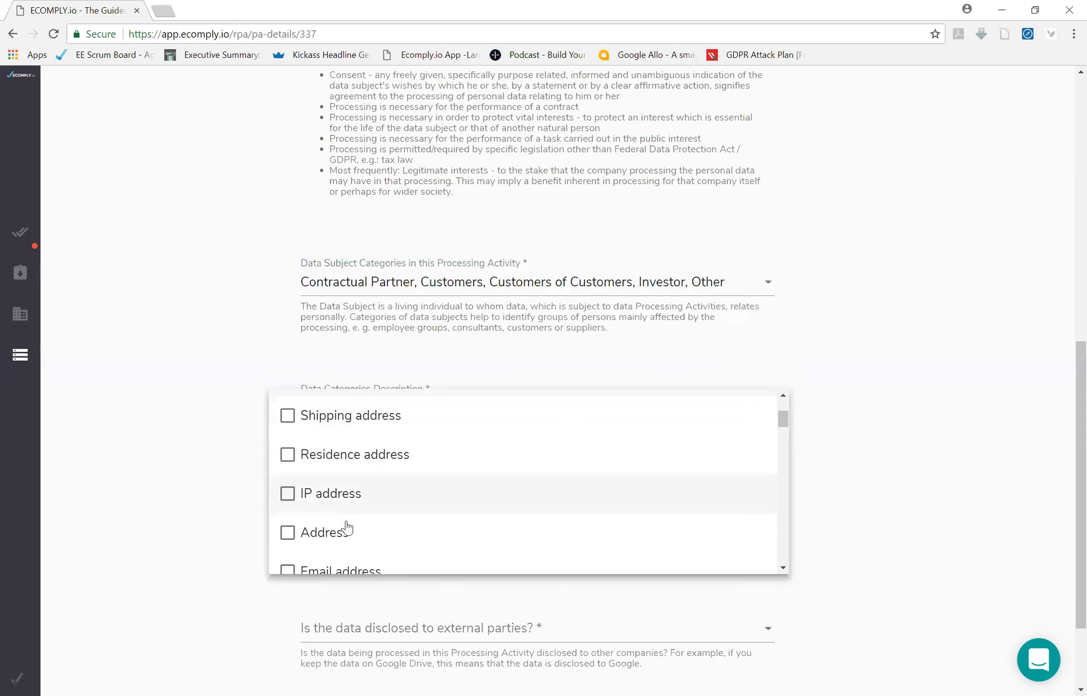
{"action": "scroll", "coordinate": [347, 527], "scroll_direction": "down", "scroll_amount": 1}
{"action": "left_click", "coordinate": [291, 471]}
Step: Add City, Social network profile and Designation in the company to the collected data categories
{"action": "scroll", "coordinate": [364, 536], "scroll_direction": "down", "scroll_amount": 4}
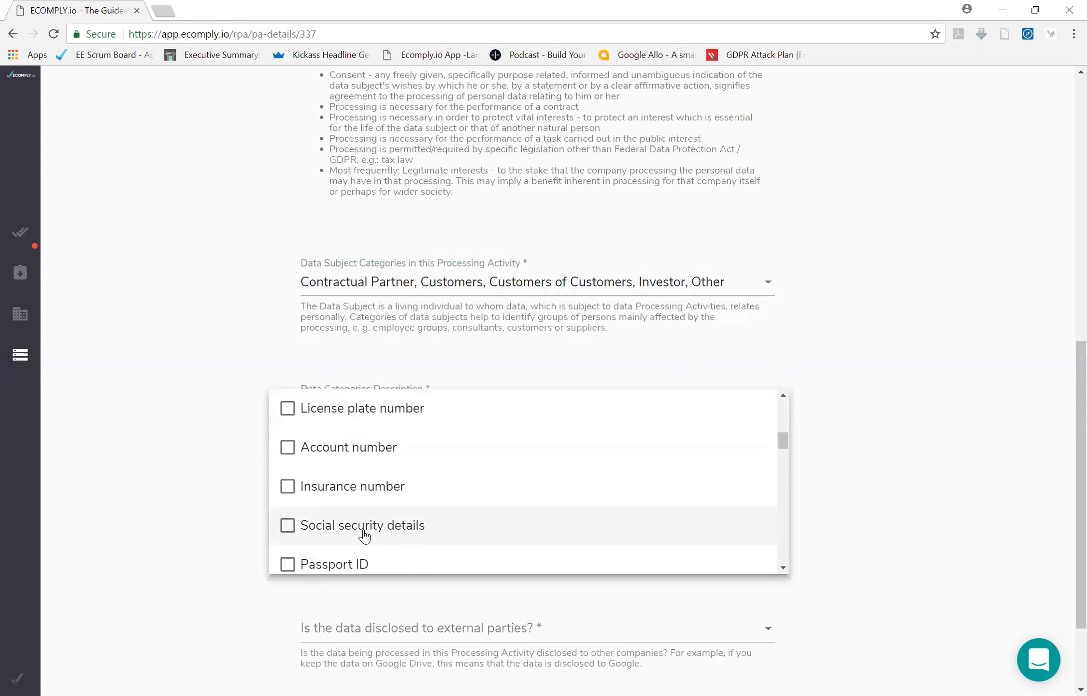
{"action": "scroll", "coordinate": [365, 535], "scroll_direction": "down", "scroll_amount": 4}
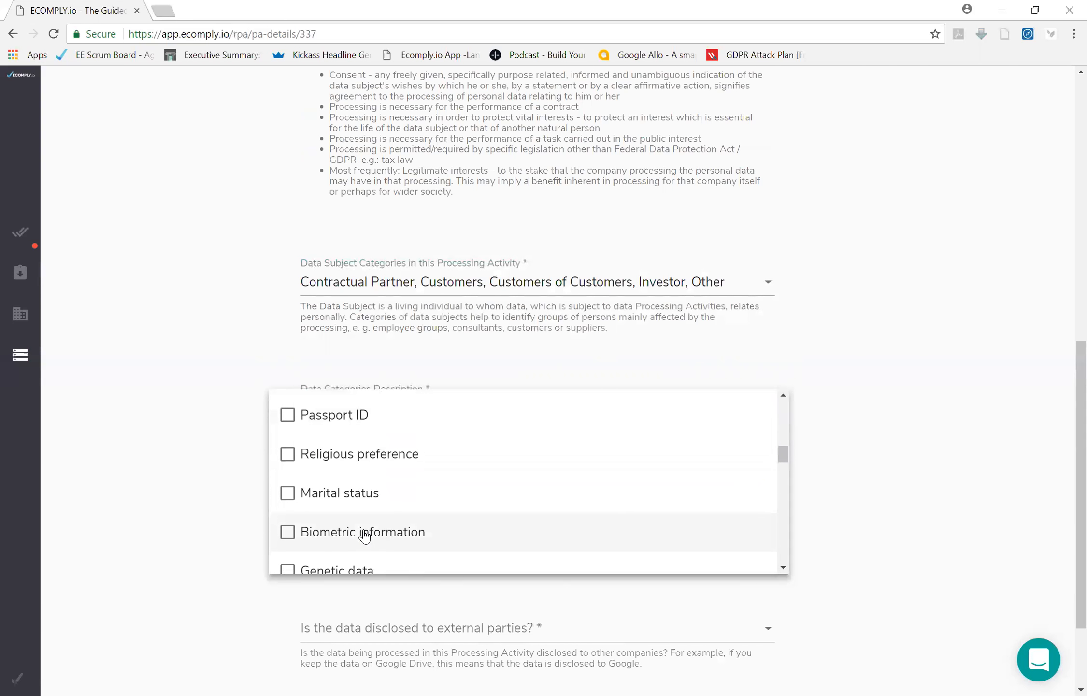
{"action": "scroll", "coordinate": [364, 535], "scroll_direction": "down", "scroll_amount": 5}
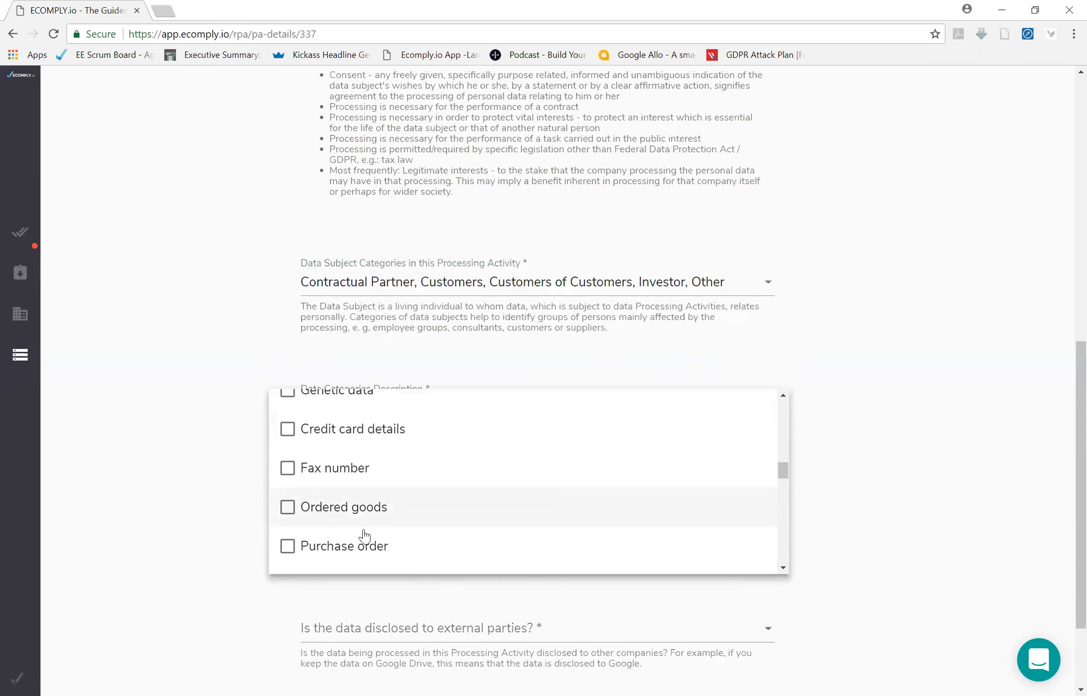
{"action": "scroll", "coordinate": [364, 535], "scroll_direction": "down", "scroll_amount": 5}
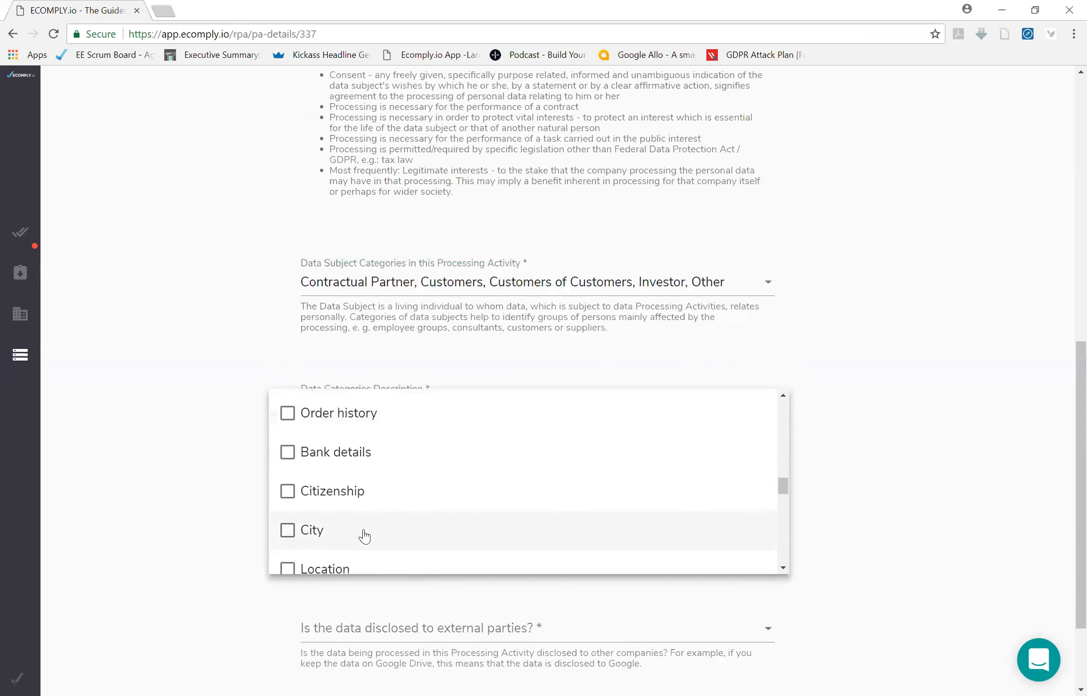
{"action": "scroll", "coordinate": [365, 536], "scroll_direction": "down", "scroll_amount": 1}
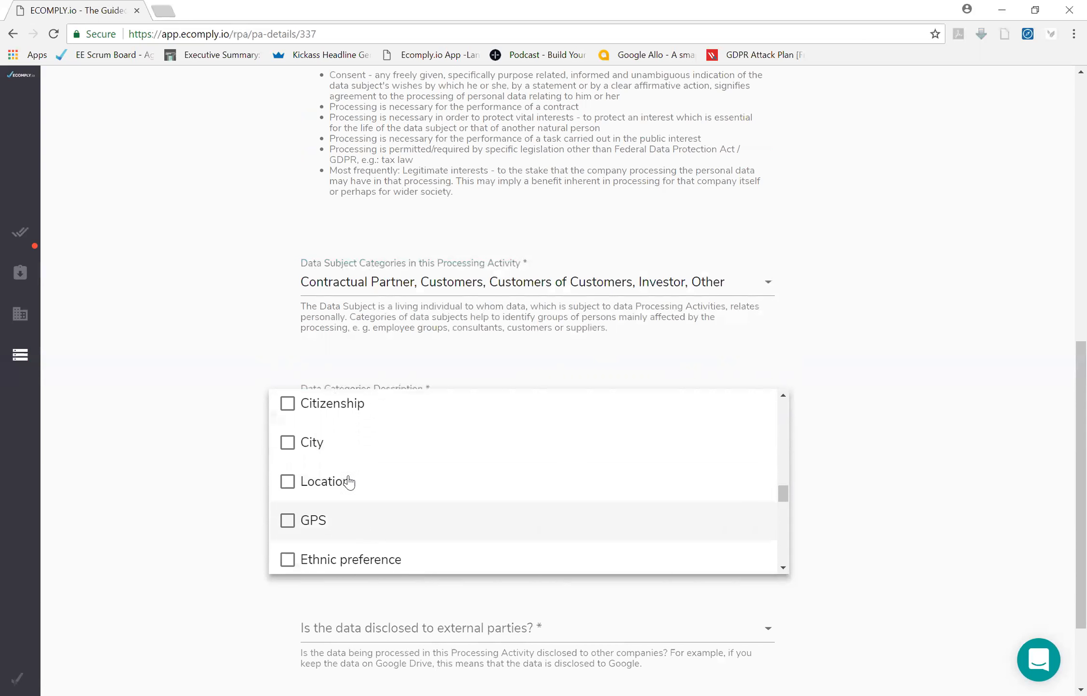
{"action": "left_click", "coordinate": [334, 455]}
{"action": "scroll", "coordinate": [346, 502], "scroll_direction": "down", "scroll_amount": 5}
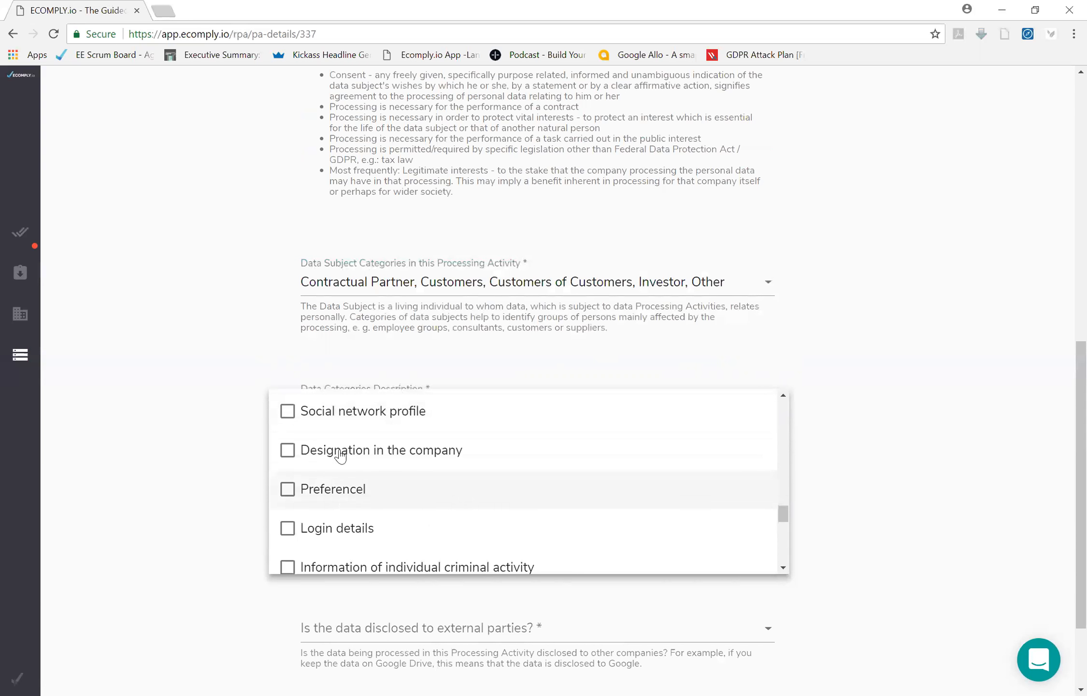
{"action": "left_click", "coordinate": [304, 421]}
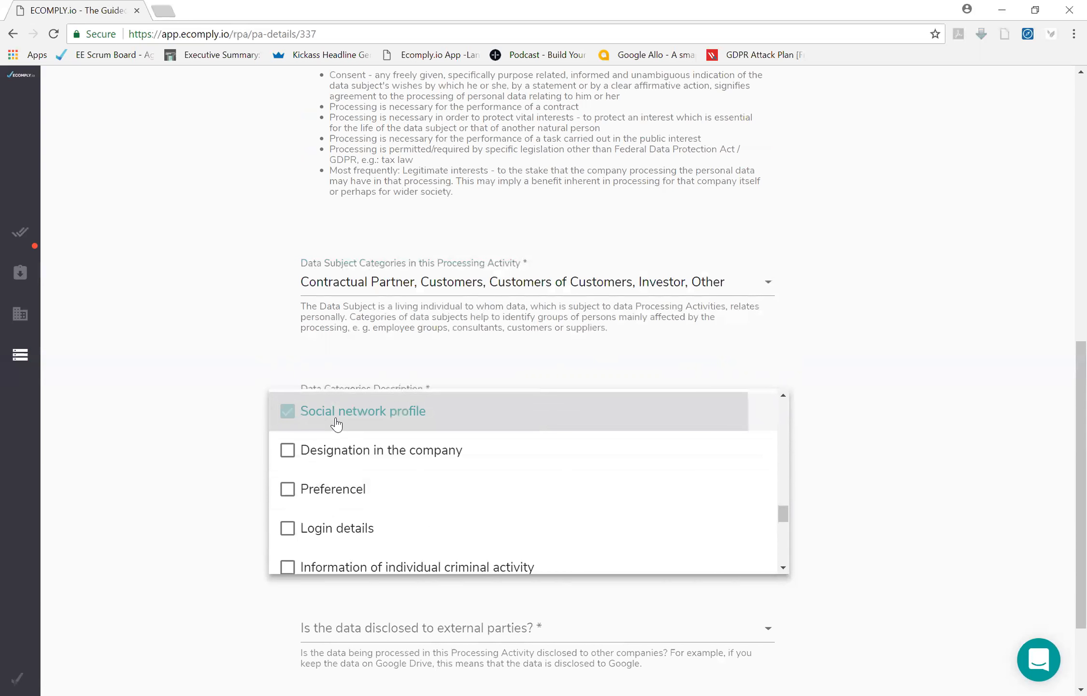
{"action": "left_click", "coordinate": [338, 449]}
{"action": "scroll", "coordinate": [358, 502], "scroll_direction": "down", "scroll_amount": 2}
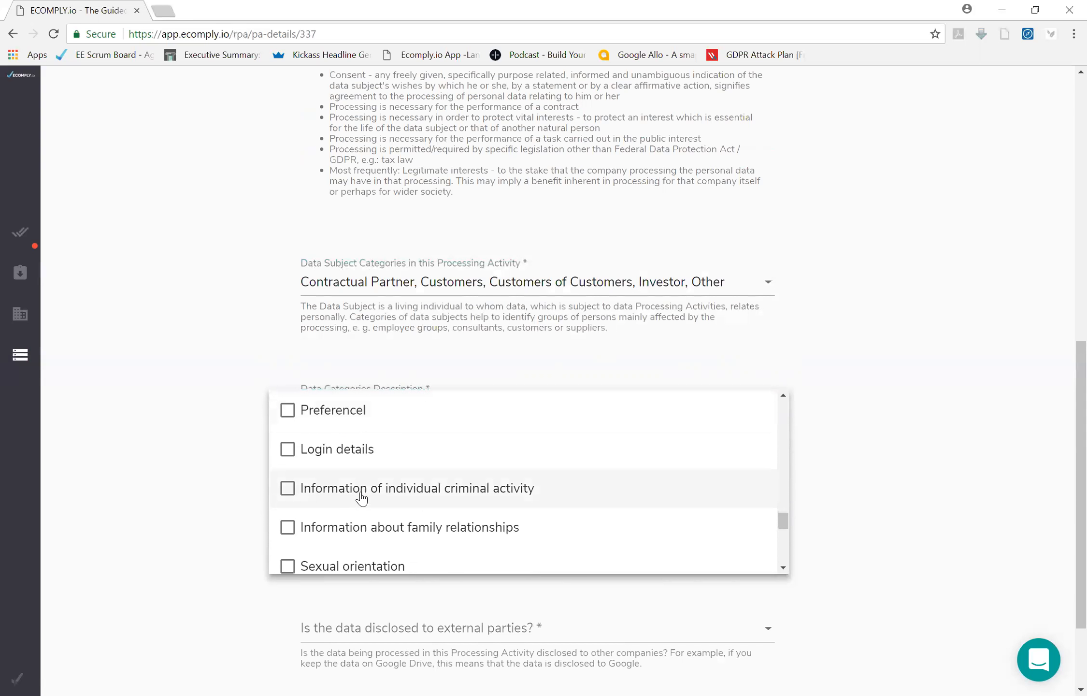
{"action": "scroll", "coordinate": [362, 498], "scroll_direction": "down", "scroll_amount": 6}
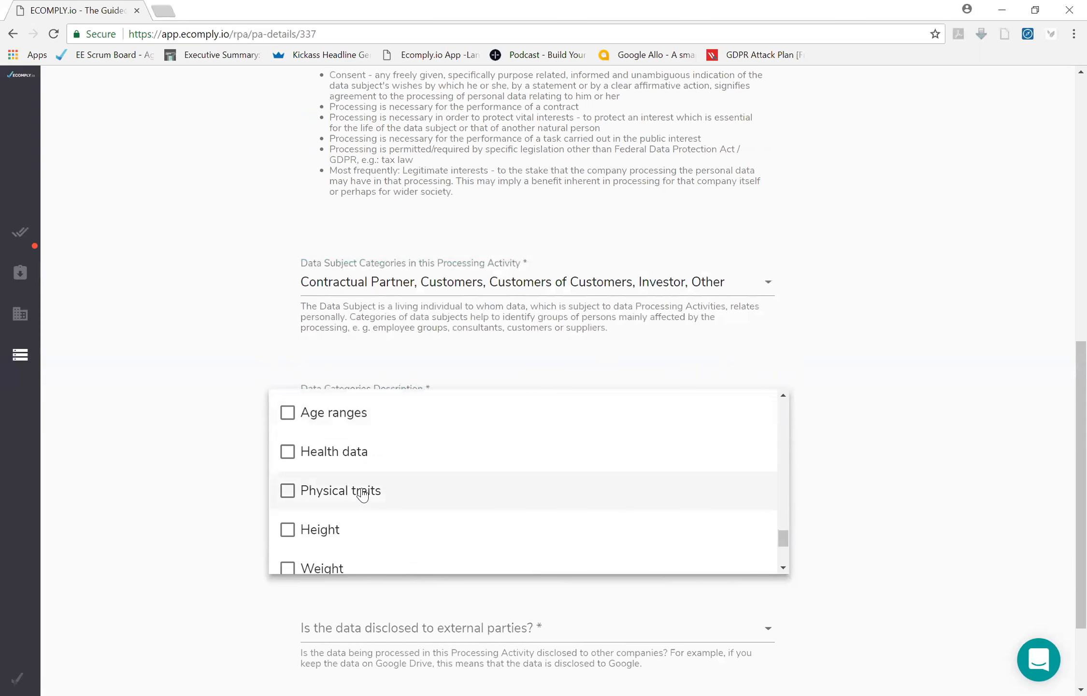
{"action": "scroll", "coordinate": [362, 495], "scroll_direction": "down", "scroll_amount": 3}
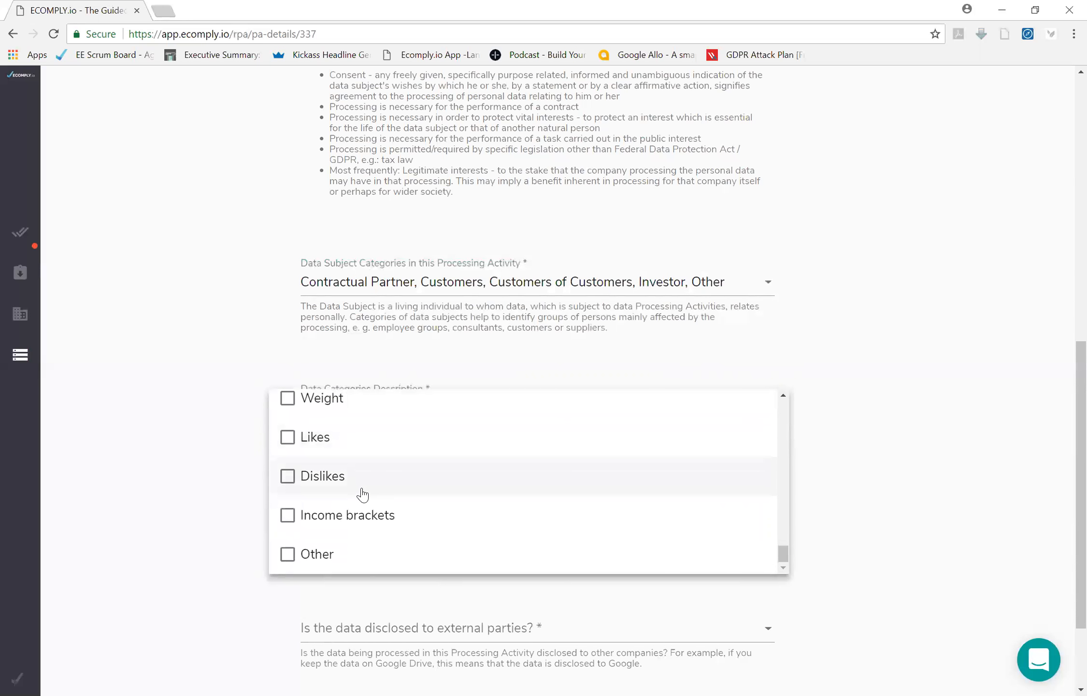
{"action": "left_click", "coordinate": [99, 523]}
Step: Answer Yes to both internal disclosure and disclosure to external parties, and submit the Social Media Marketing & Advertising details
{"action": "scroll", "coordinate": [657, 574], "scroll_direction": "down", "scroll_amount": 3}
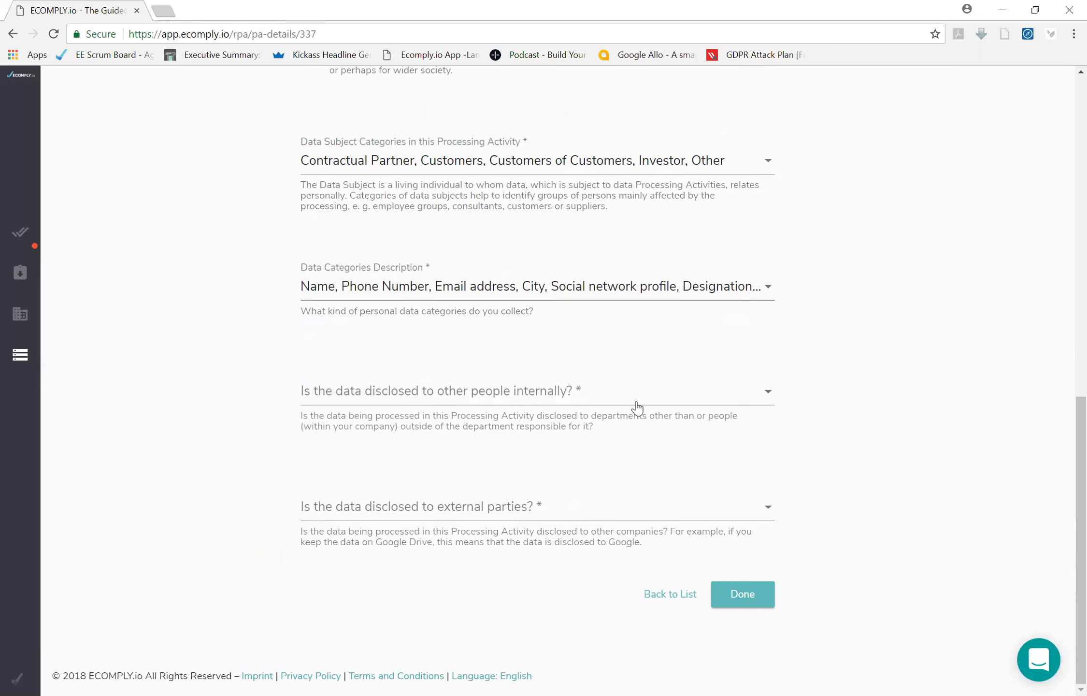
{"action": "scroll", "coordinate": [638, 409], "scroll_direction": "up", "scroll_amount": 10}
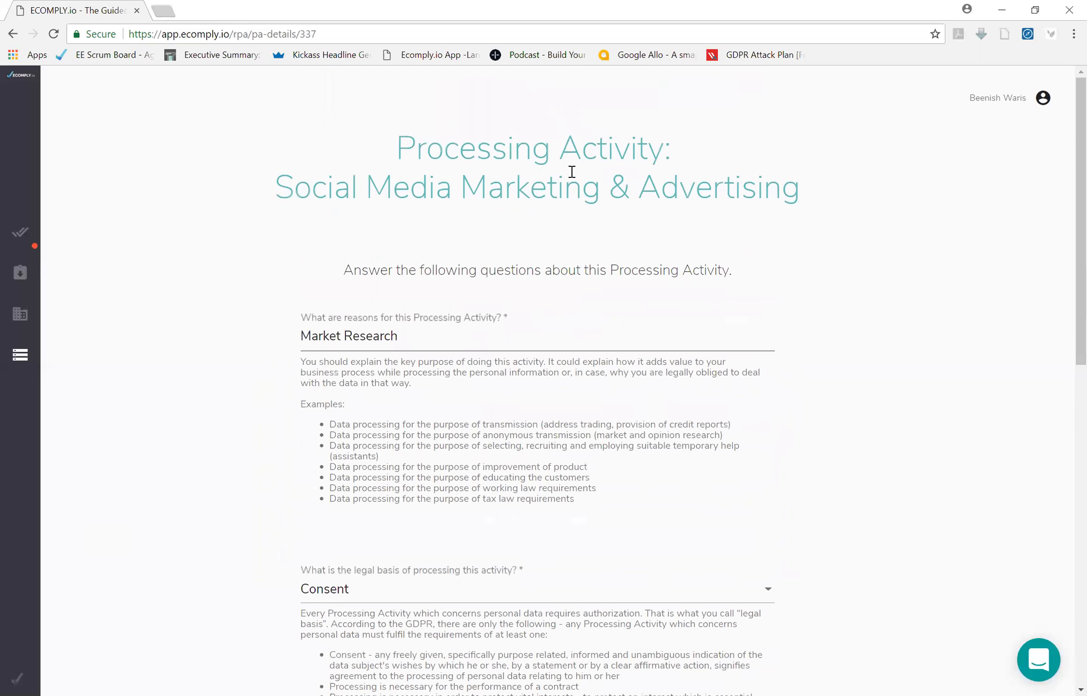
{"action": "triple_click", "coordinate": [573, 205]}
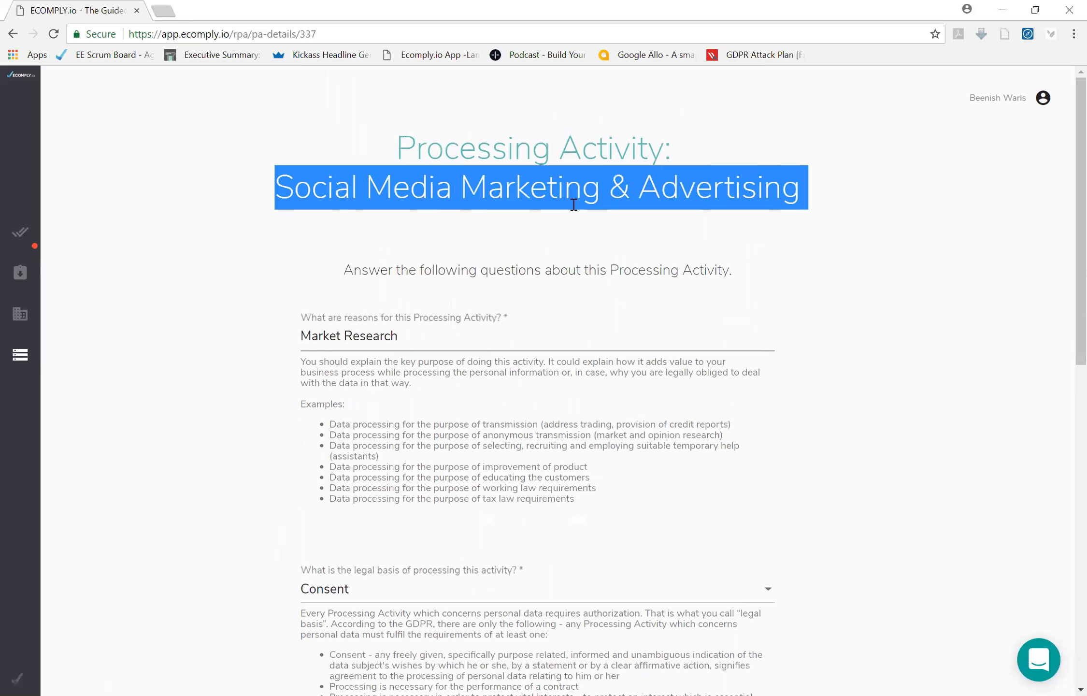
{"action": "left_click", "coordinate": [573, 205]}
{"action": "scroll", "coordinate": [573, 204], "scroll_direction": "down", "scroll_amount": 15}
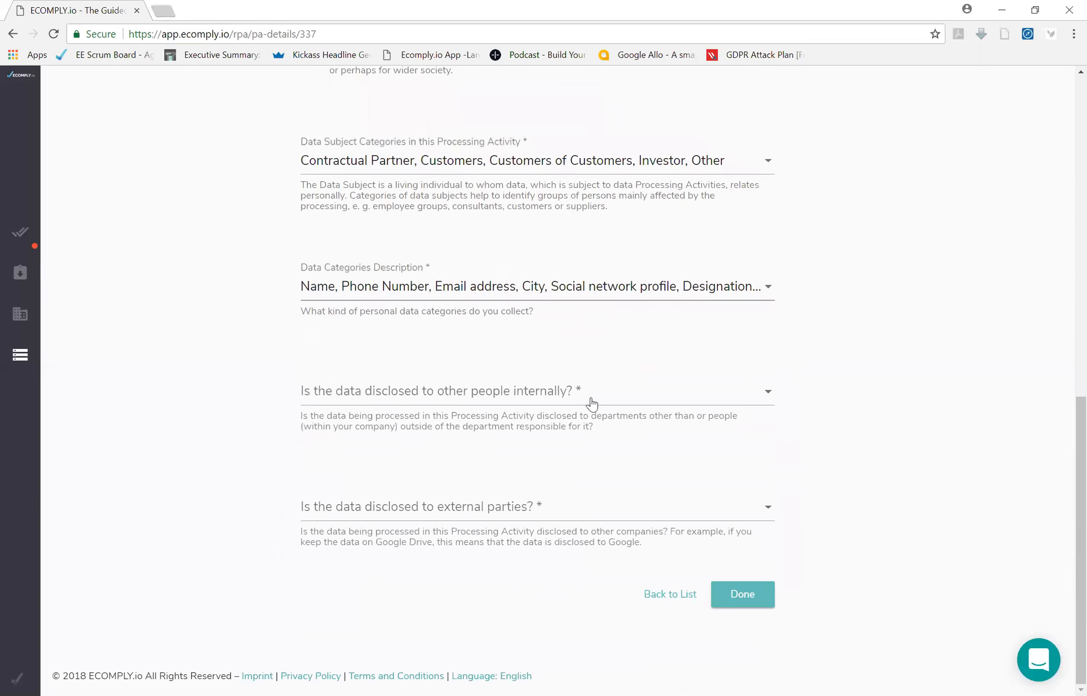
{"action": "left_click", "coordinate": [593, 403]}
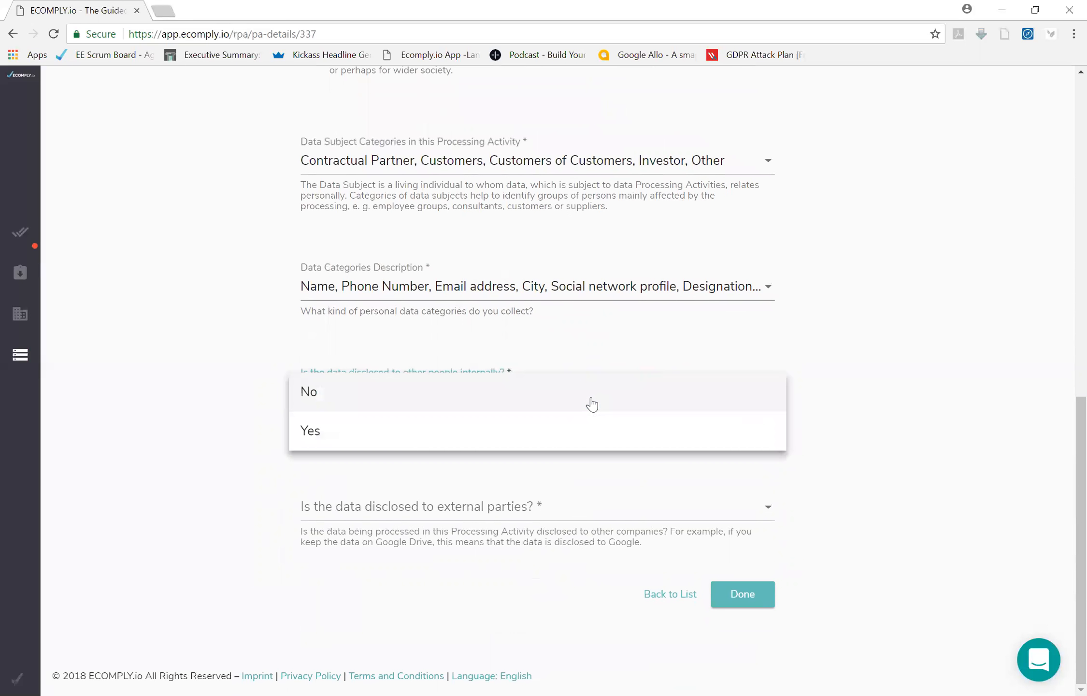
{"action": "left_click", "coordinate": [469, 441]}
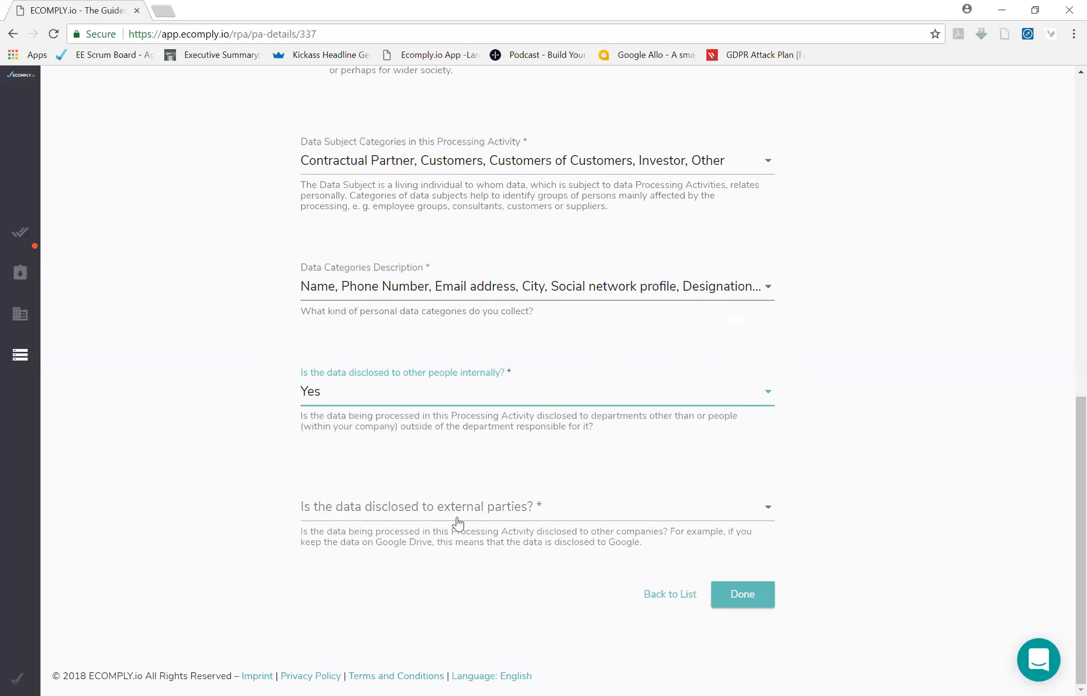
{"action": "left_click", "coordinate": [459, 507]}
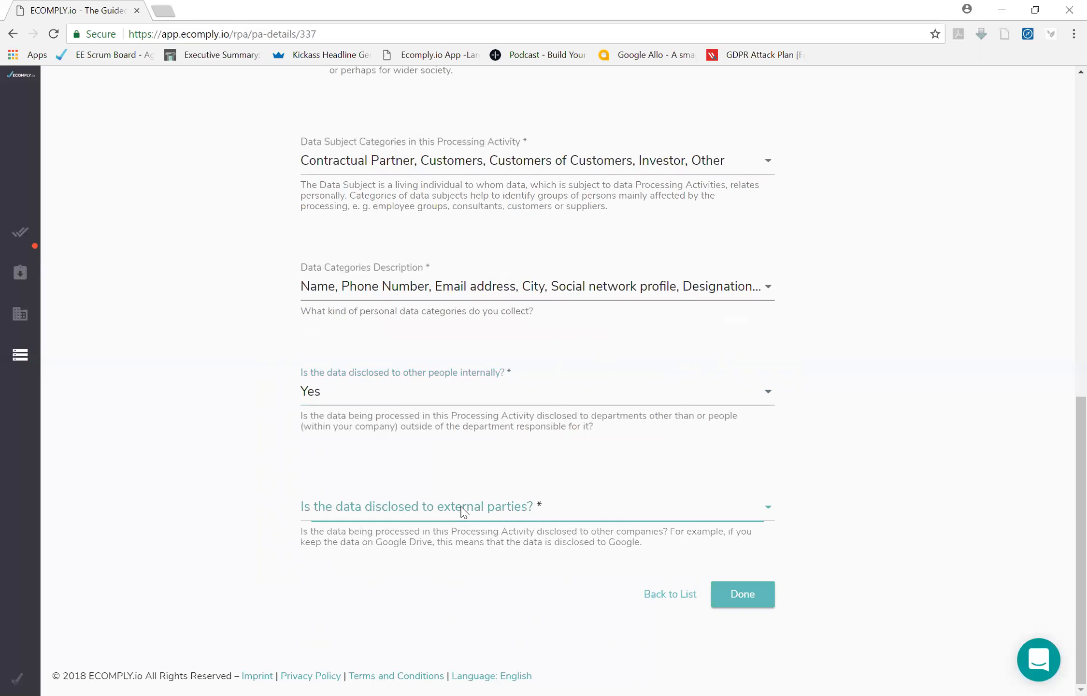
{"action": "left_click", "coordinate": [419, 551]}
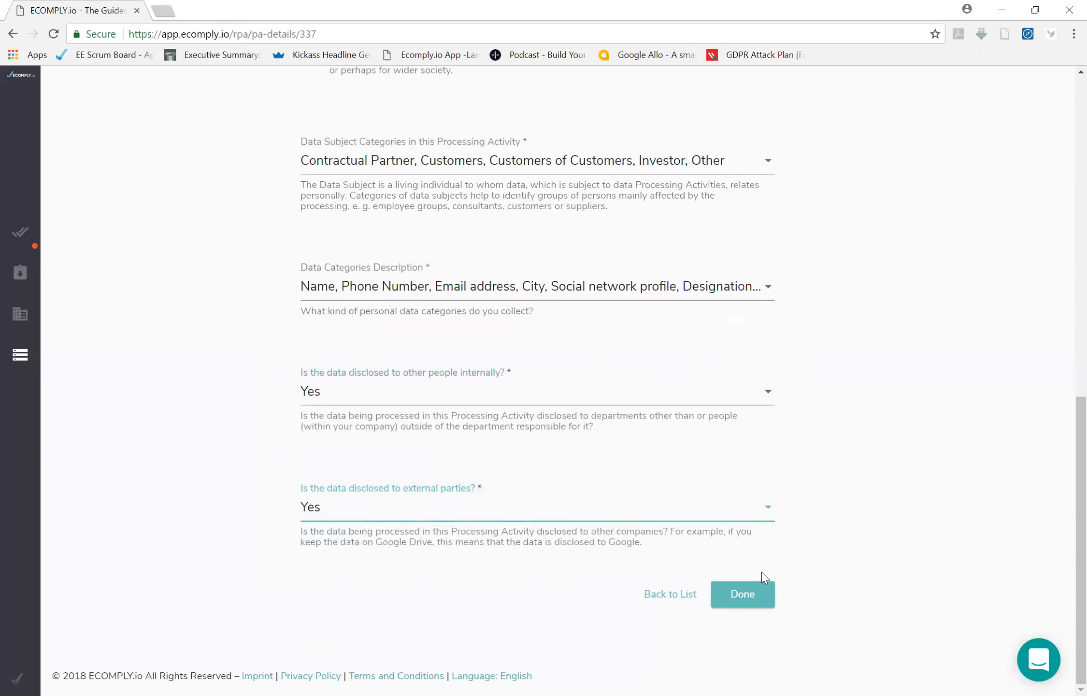
{"action": "left_click", "coordinate": [749, 599]}
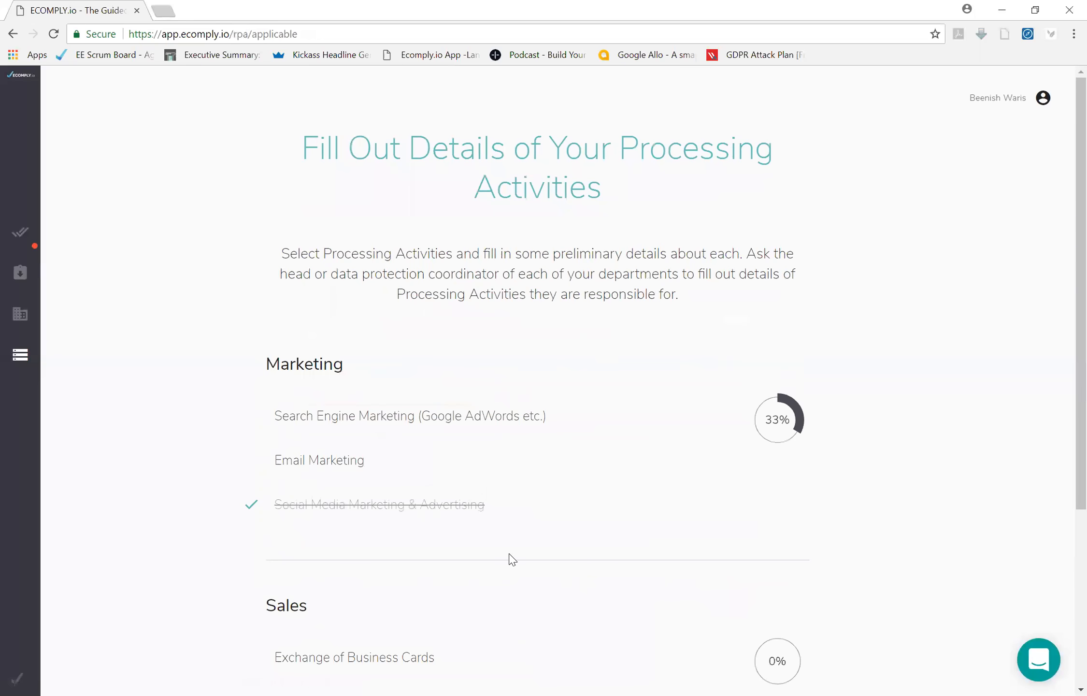
Step: Open Exchange of Business Cards under Sales and enter "To establish a network" as the reason for the processing activity
{"action": "scroll", "coordinate": [510, 561], "scroll_direction": "down", "scroll_amount": 4}
{"action": "scroll", "coordinate": [510, 560], "scroll_direction": "down", "scroll_amount": 1}
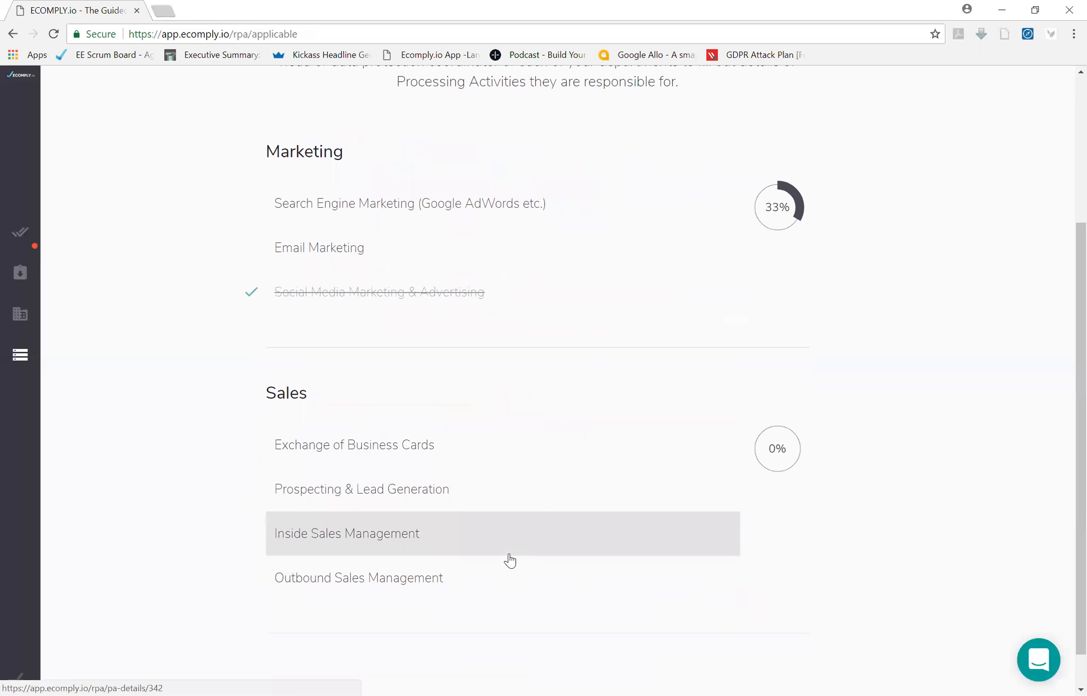
{"action": "left_click", "coordinate": [455, 450]}
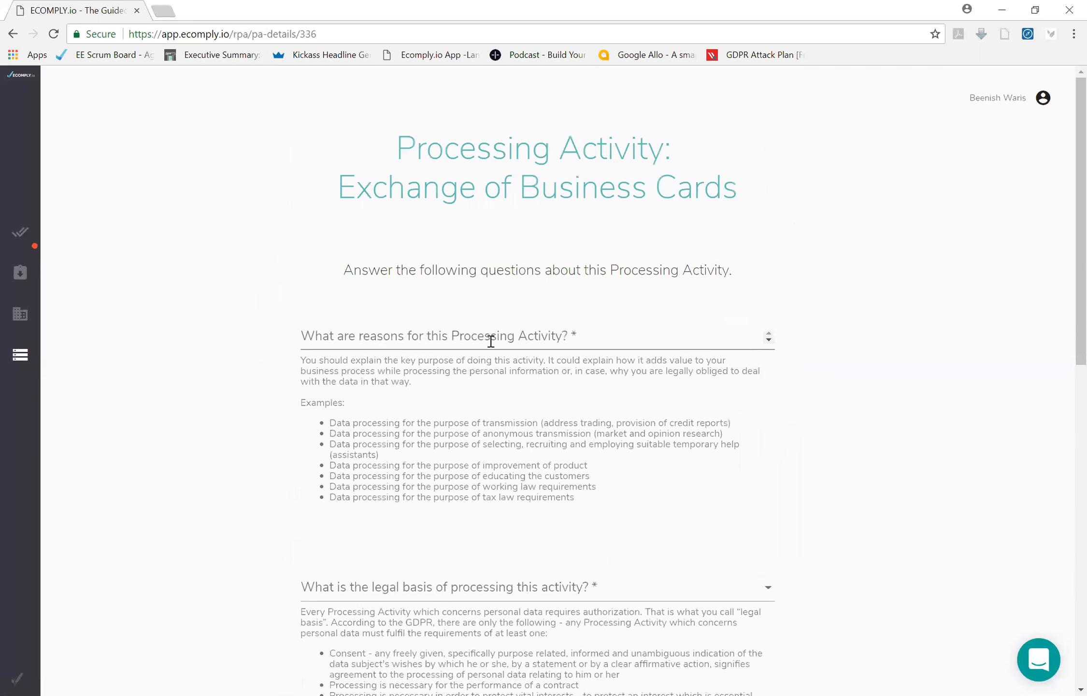
{"action": "left_click", "coordinate": [744, 331]}
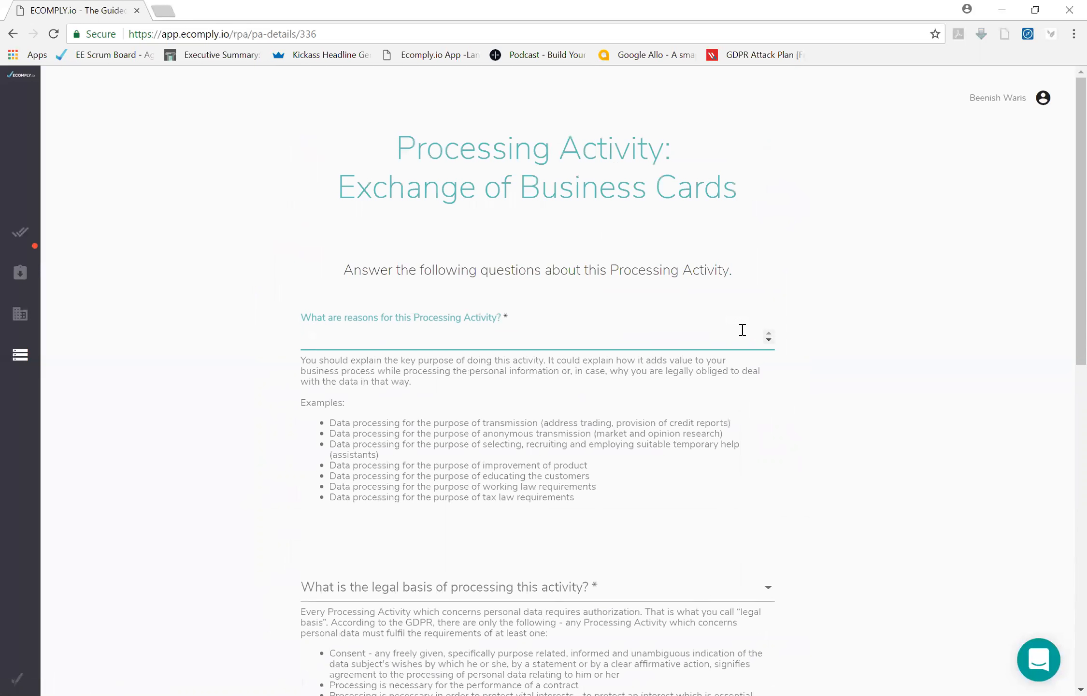
{"action": "type", "text": "To establish"}
{"action": "type", "text": " a netwrok"}
{"action": "key", "text": "BackSpace"}
{"action": "key", "text": "BackSpace"}
{"action": "key", "text": "BackSpace"}
{"action": "key", "text": "BackSpace"}
{"action": "type", "text": "ork"}
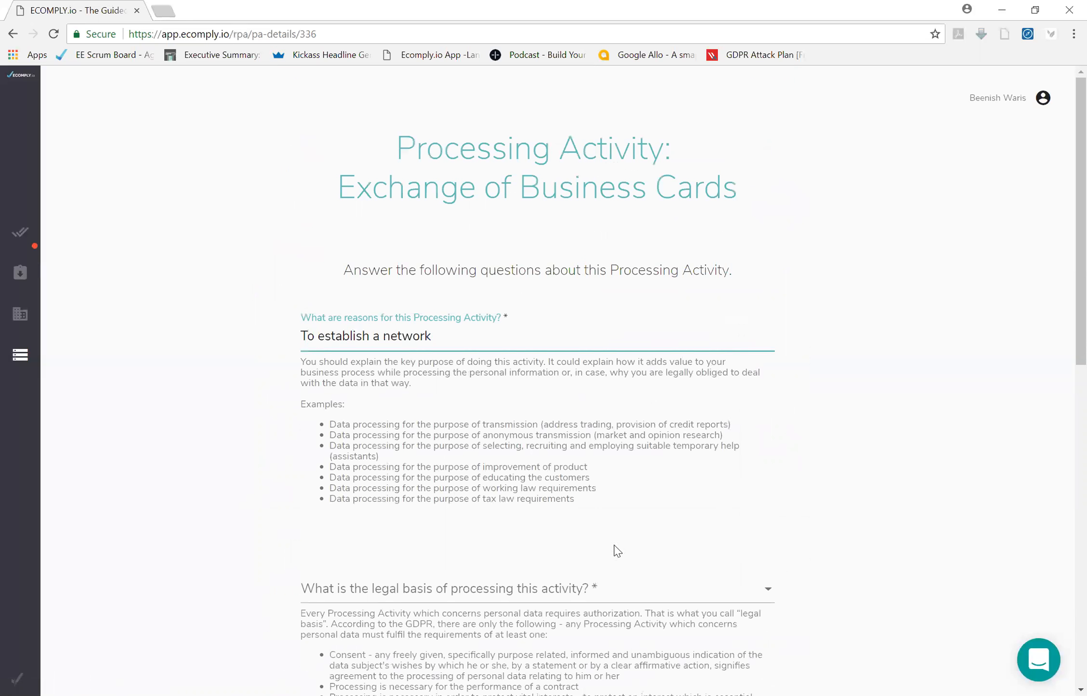
{"action": "left_click", "coordinate": [621, 512]}
Step: Set the legal basis of processing for Exchange of Business Cards to Consent
{"action": "scroll", "coordinate": [623, 513], "scroll_direction": "down", "scroll_amount": 3}
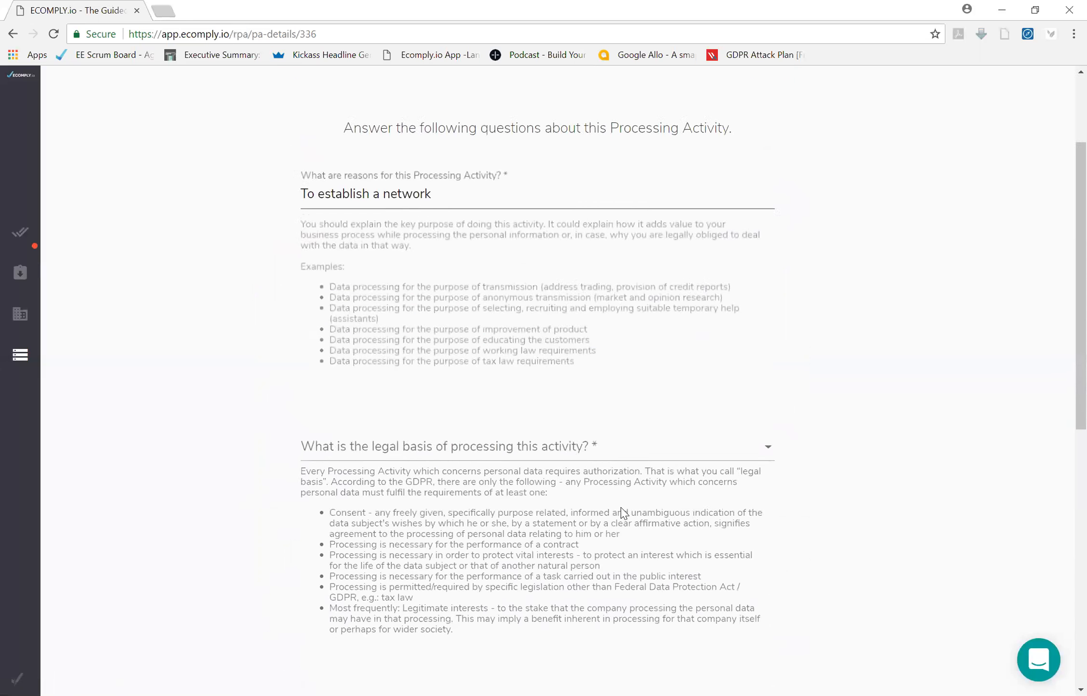
{"action": "scroll", "coordinate": [622, 512], "scroll_direction": "down", "scroll_amount": 4}
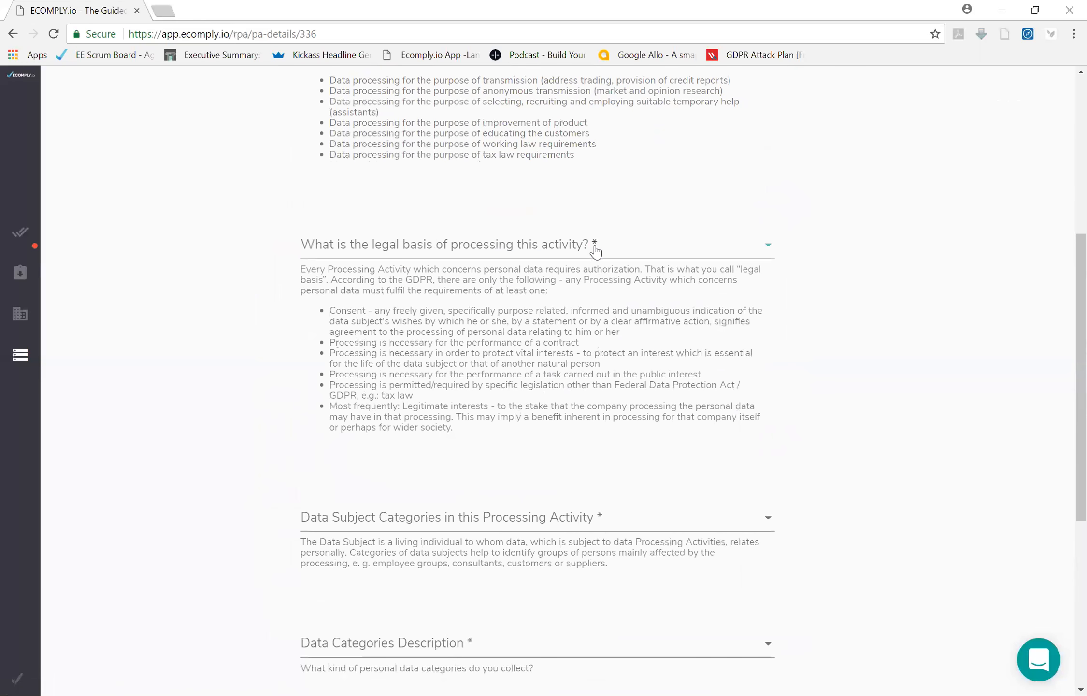
{"action": "left_click", "coordinate": [595, 250]}
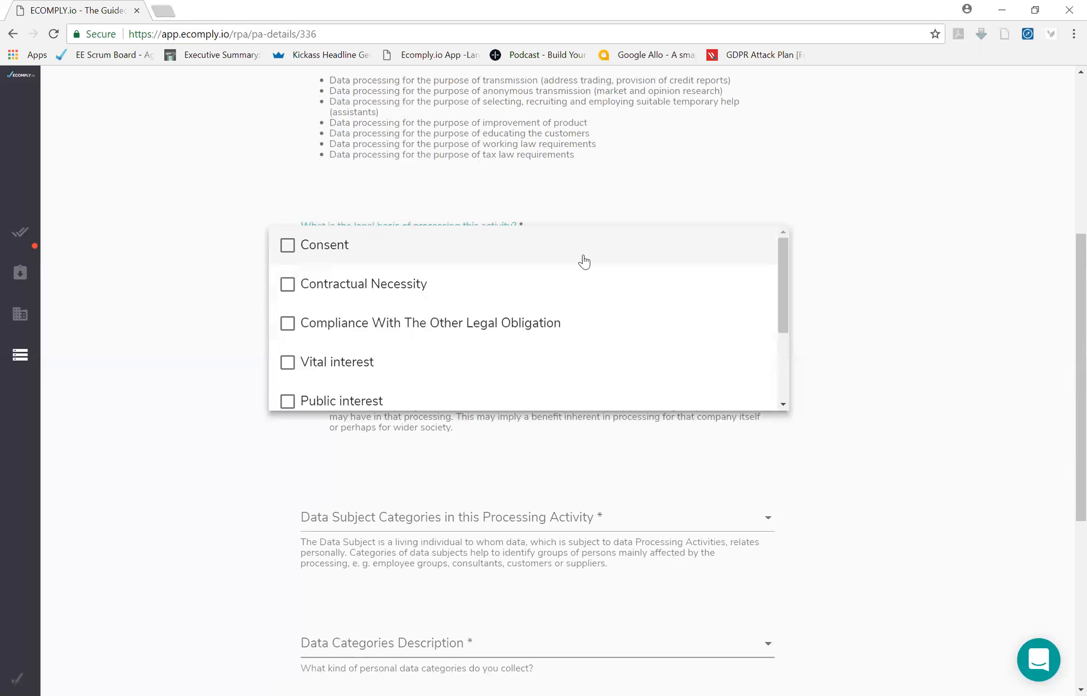
{"action": "left_click", "coordinate": [584, 261]}
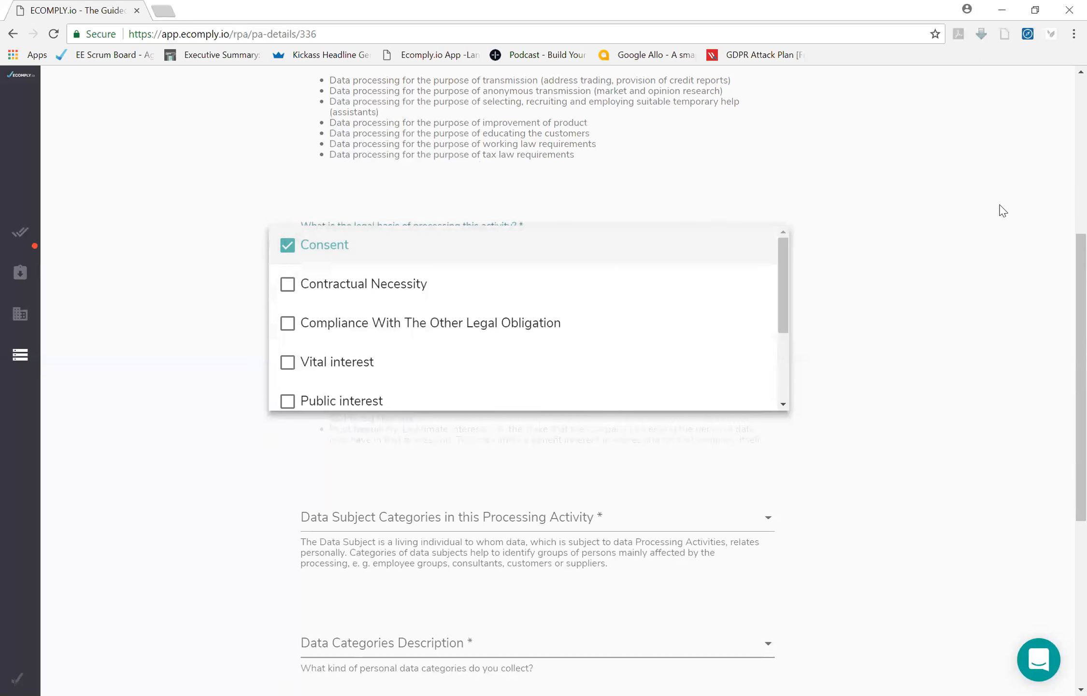
{"action": "left_click", "coordinate": [942, 275]}
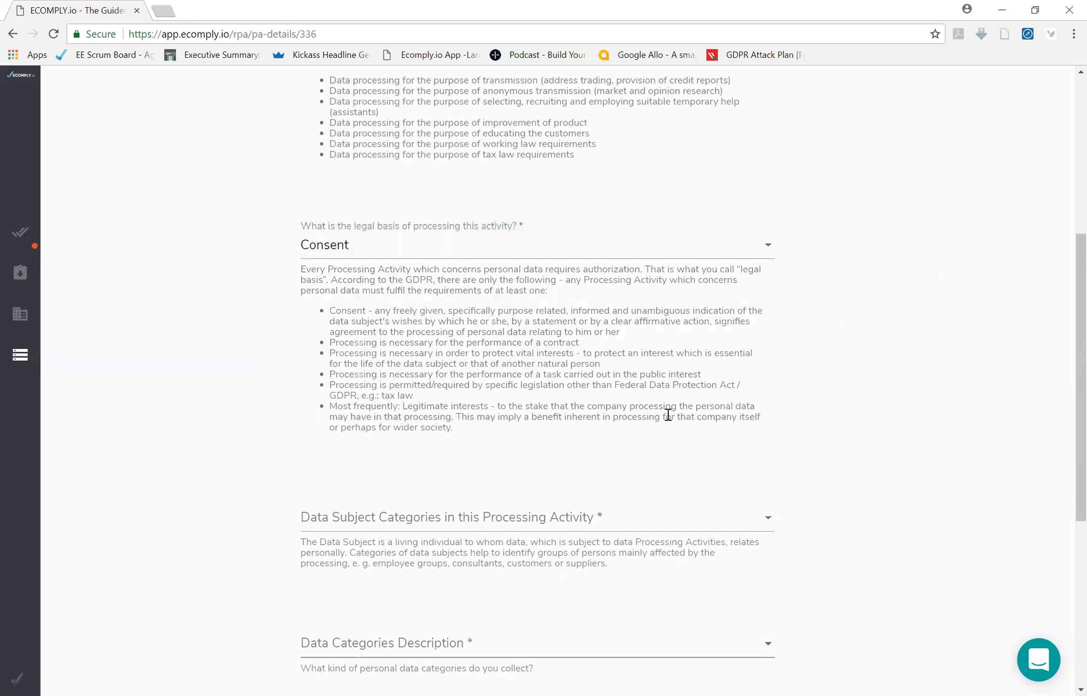
Step: Set the data subject categories for Exchange of Business Cards to Customers, Customers of Customers and Investor
{"action": "scroll", "coordinate": [668, 415], "scroll_direction": "down", "scroll_amount": 4}
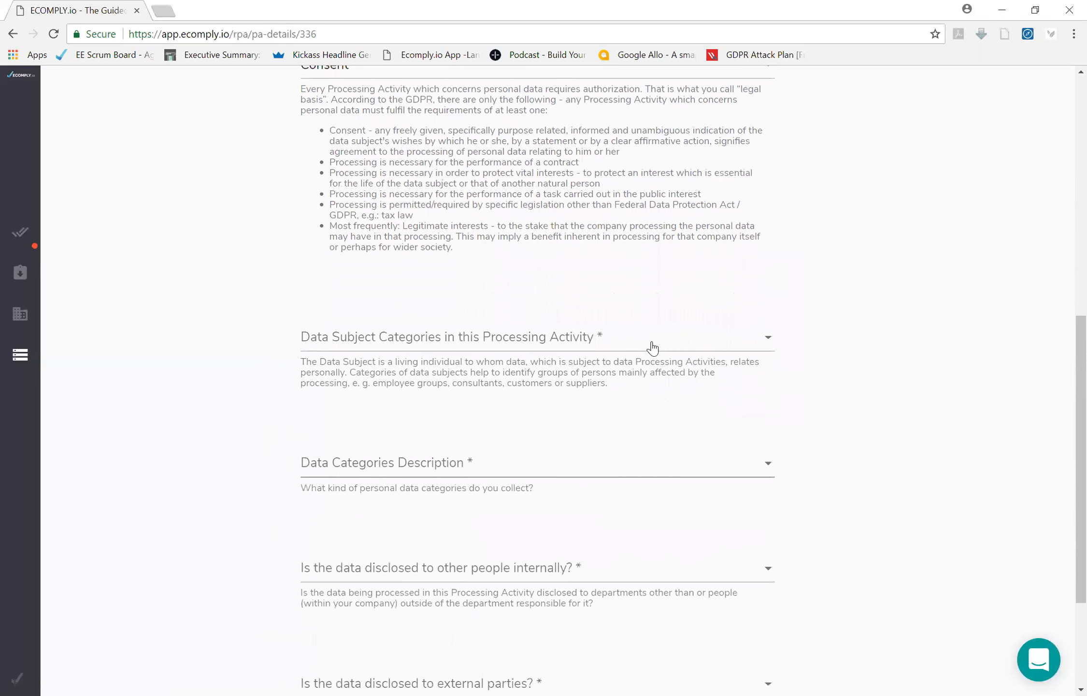
{"action": "left_click", "coordinate": [656, 338]}
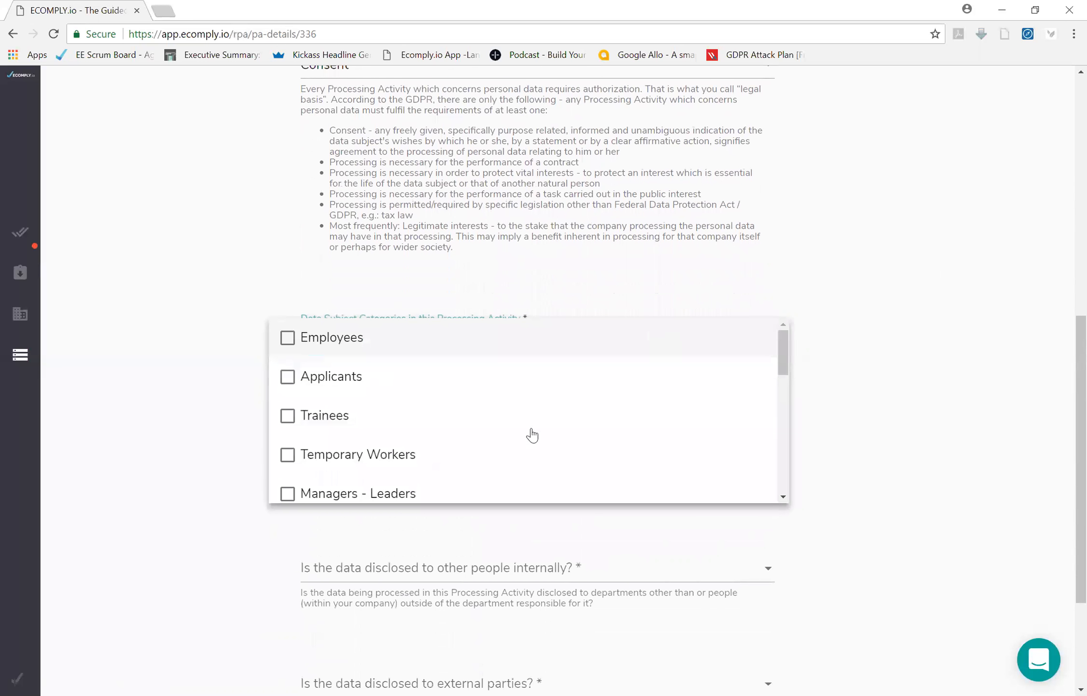
{"action": "scroll", "coordinate": [530, 438], "scroll_direction": "down", "scroll_amount": 5}
{"action": "scroll", "coordinate": [530, 441], "scroll_direction": "down", "scroll_amount": 3}
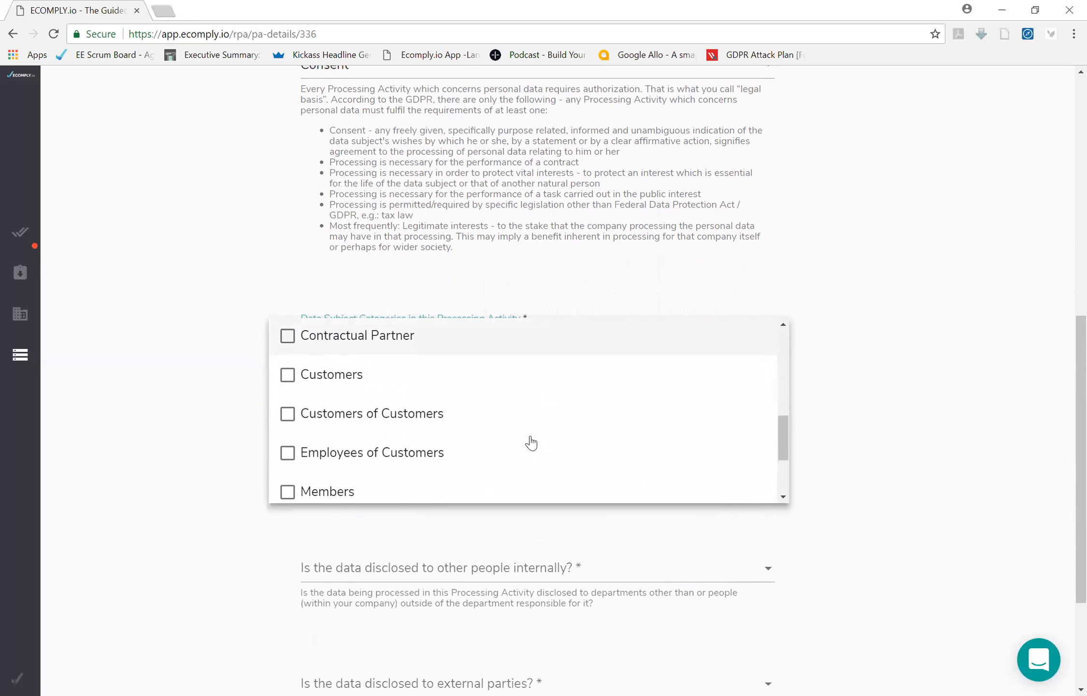
{"action": "left_click", "coordinate": [519, 376]}
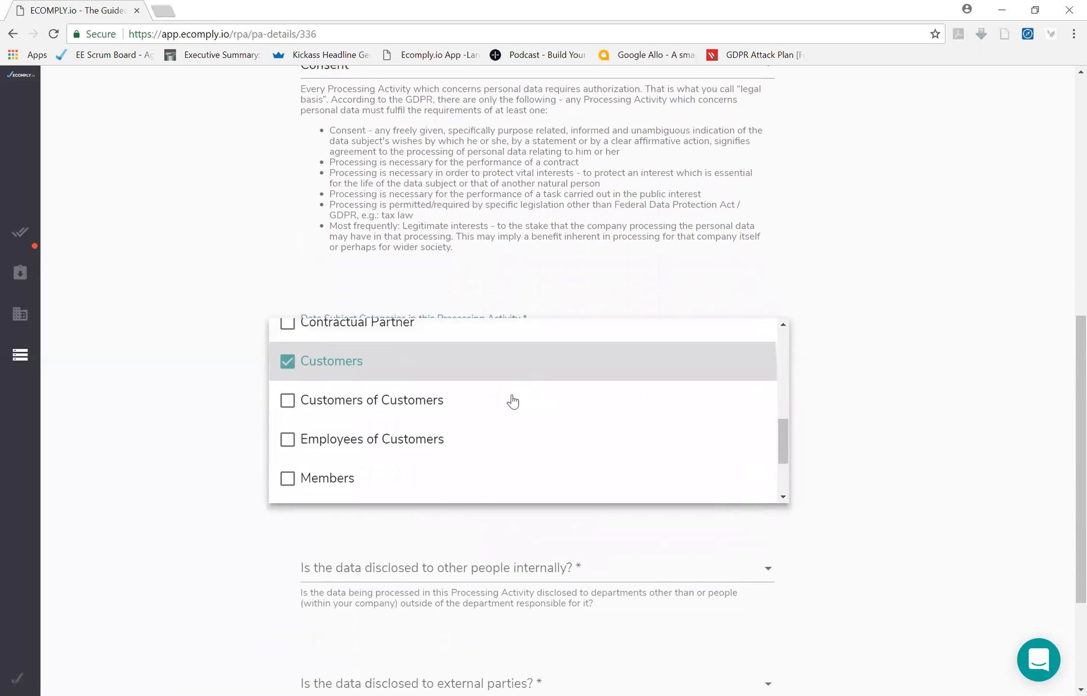
{"action": "left_click", "coordinate": [509, 418]}
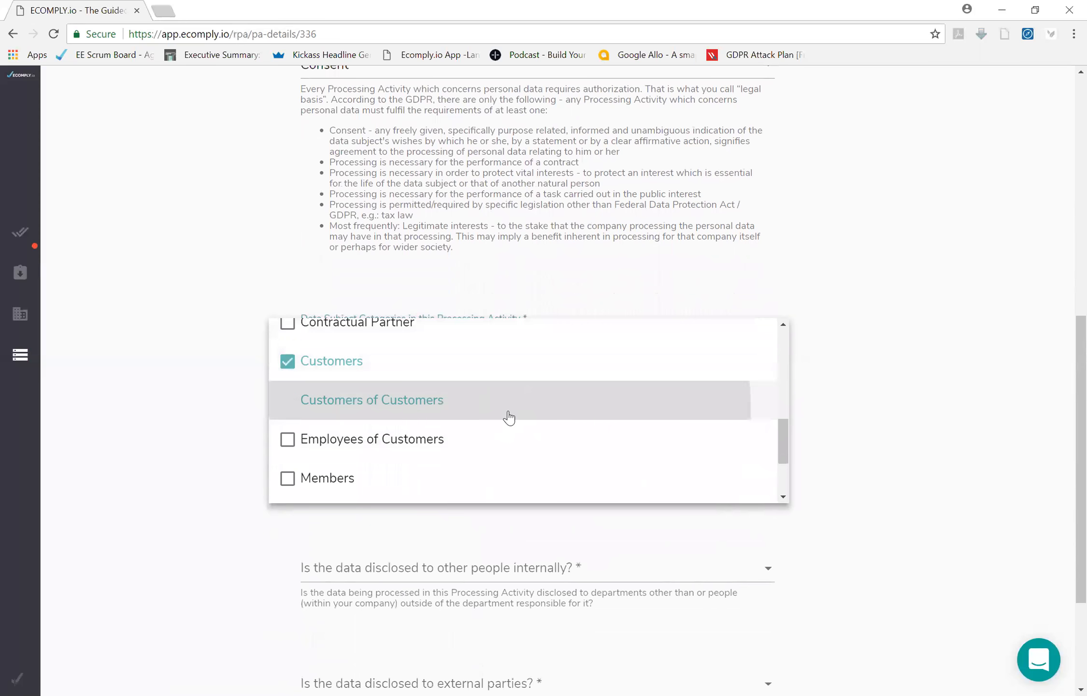
{"action": "scroll", "coordinate": [509, 418], "scroll_direction": "down", "scroll_amount": 3}
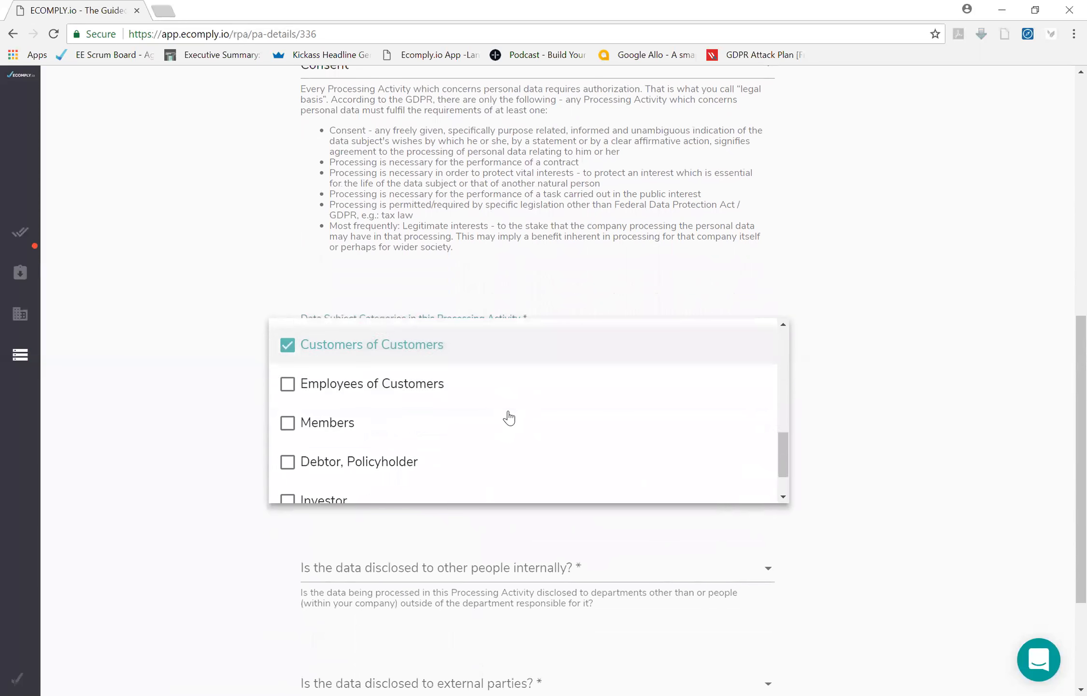
{"action": "left_click", "coordinate": [504, 443]}
{"action": "left_click", "coordinate": [122, 382]}
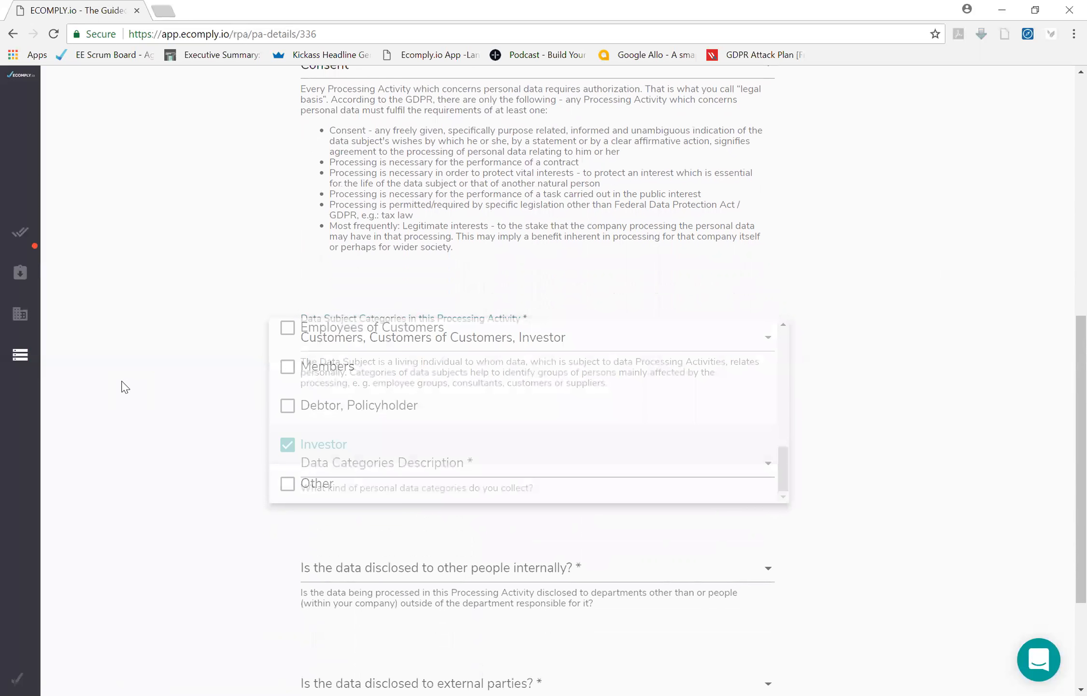
Step: Select Name and Phone Number as collected data categories for Exchange of Business Cards
{"action": "left_click", "coordinate": [530, 479]}
{"action": "left_click", "coordinate": [530, 479]}
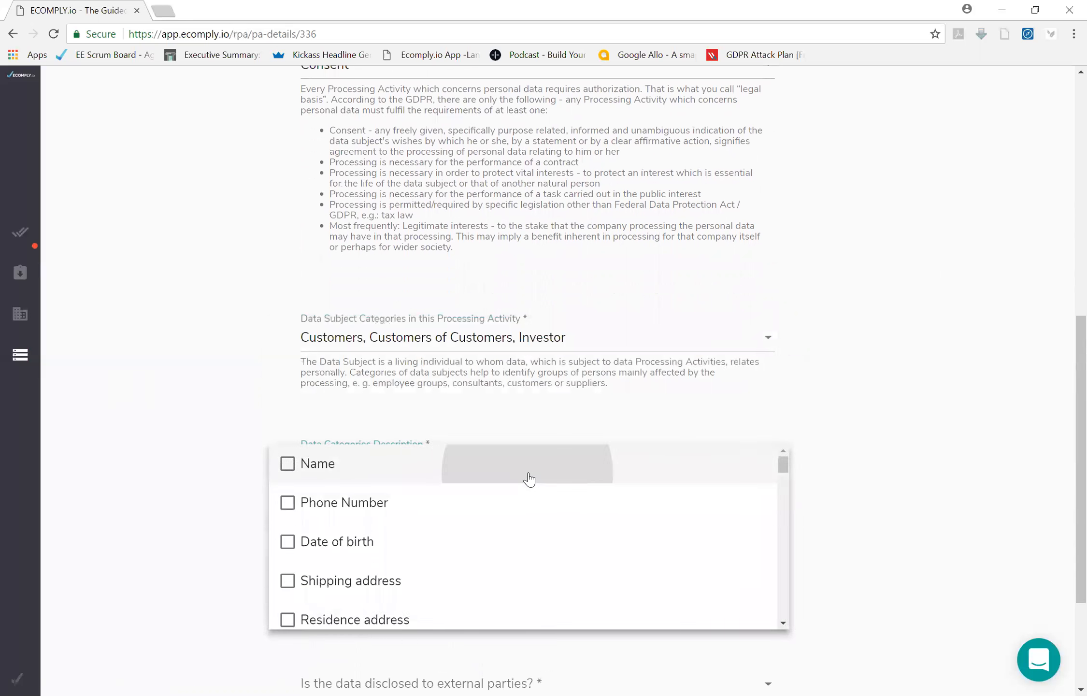
{"action": "left_click", "coordinate": [522, 507]}
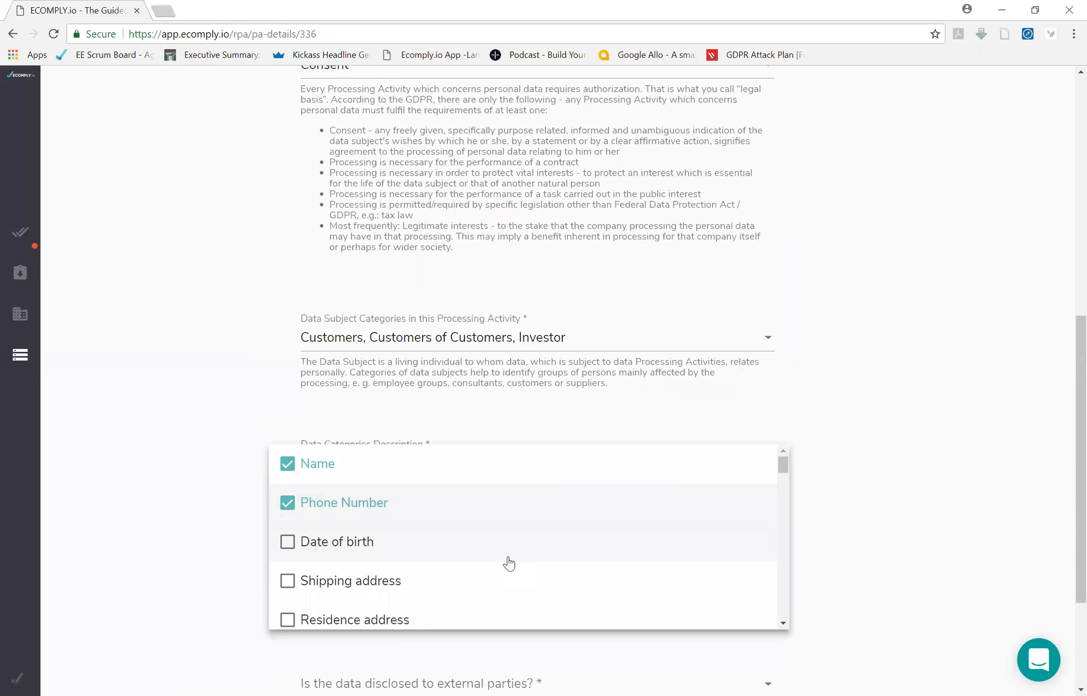
{"action": "scroll", "coordinate": [509, 563], "scroll_direction": "down", "scroll_amount": 2}
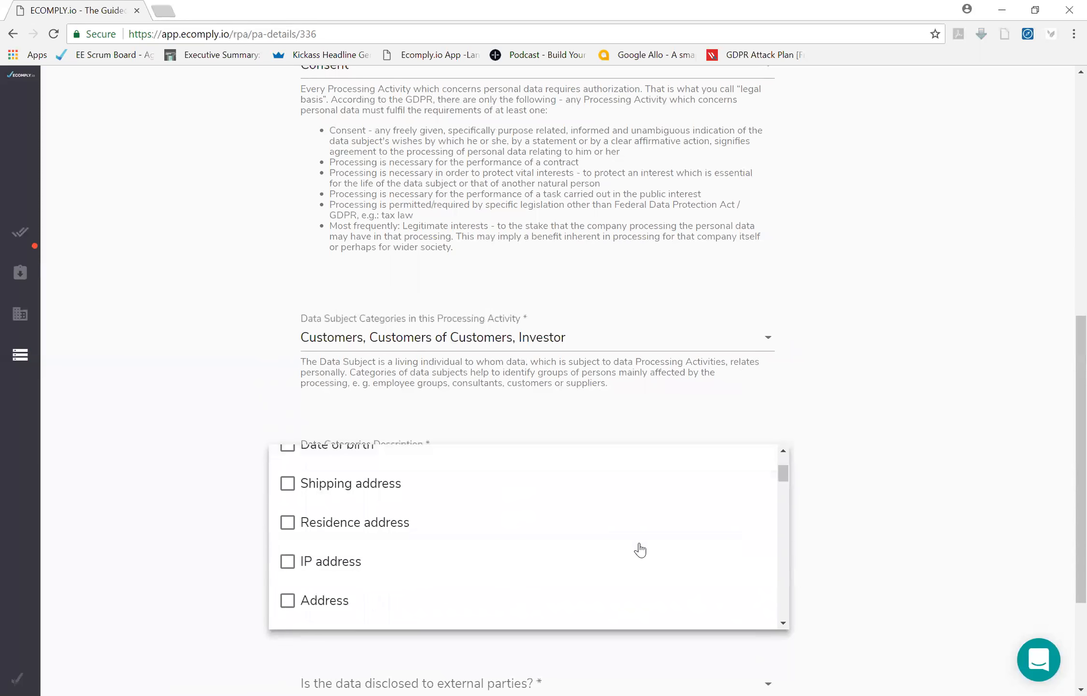
{"action": "left_click", "coordinate": [499, 524]}
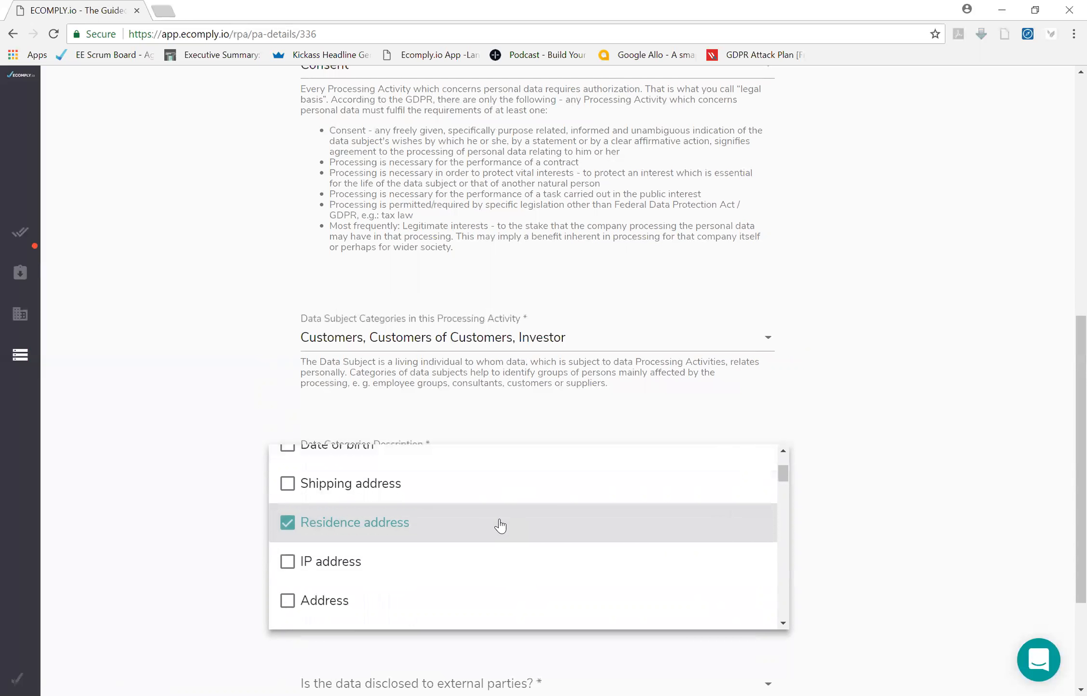
{"action": "scroll", "coordinate": [500, 526], "scroll_direction": "down", "scroll_amount": 1}
{"action": "scroll", "coordinate": [500, 526], "scroll_direction": "down", "scroll_amount": 1}
{"action": "scroll", "coordinate": [501, 526], "scroll_direction": "up", "scroll_amount": 2}
{"action": "scroll", "coordinate": [501, 525], "scroll_direction": "down", "scroll_amount": 1}
{"action": "left_click", "coordinate": [392, 462]}
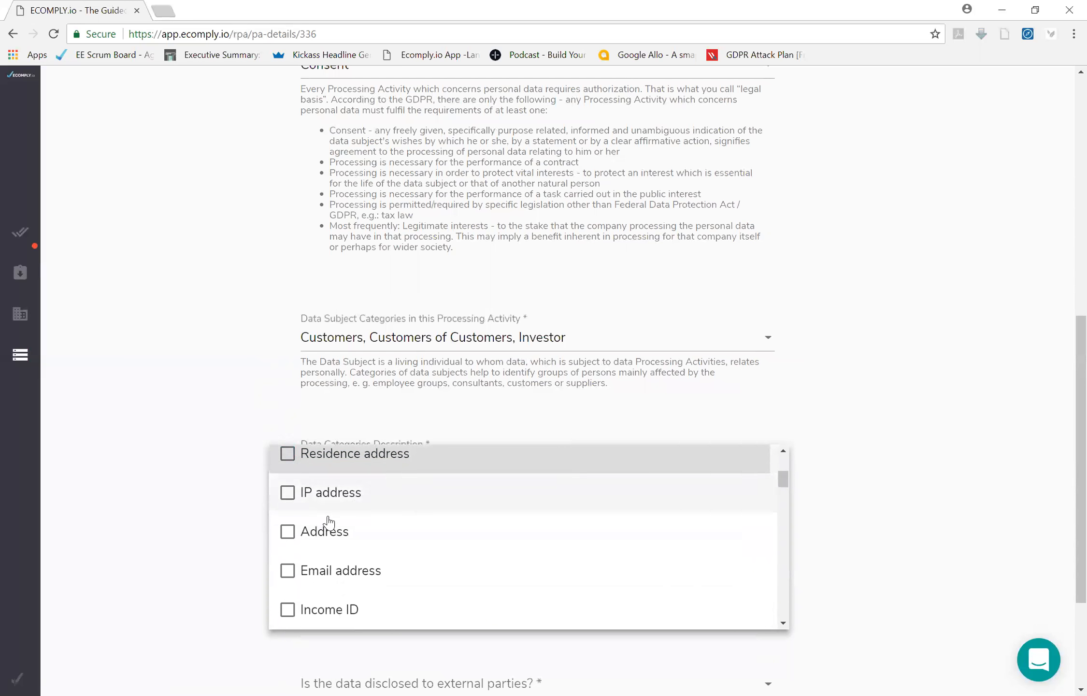
Step: Add Address, Email address and Location to the collected data categories
{"action": "left_click", "coordinate": [329, 537]}
{"action": "left_click", "coordinate": [324, 582]}
{"action": "scroll", "coordinate": [324, 583], "scroll_direction": "down", "scroll_amount": 3}
{"action": "scroll", "coordinate": [325, 584], "scroll_direction": "down", "scroll_amount": 6}
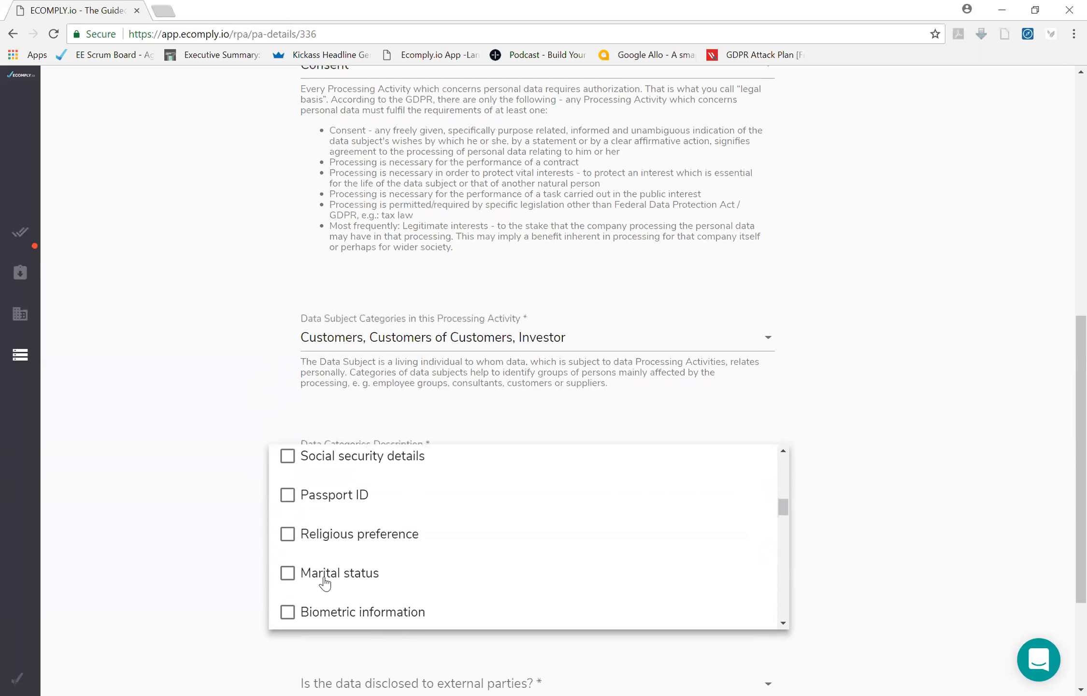
{"action": "scroll", "coordinate": [325, 584], "scroll_direction": "down", "scroll_amount": 6}
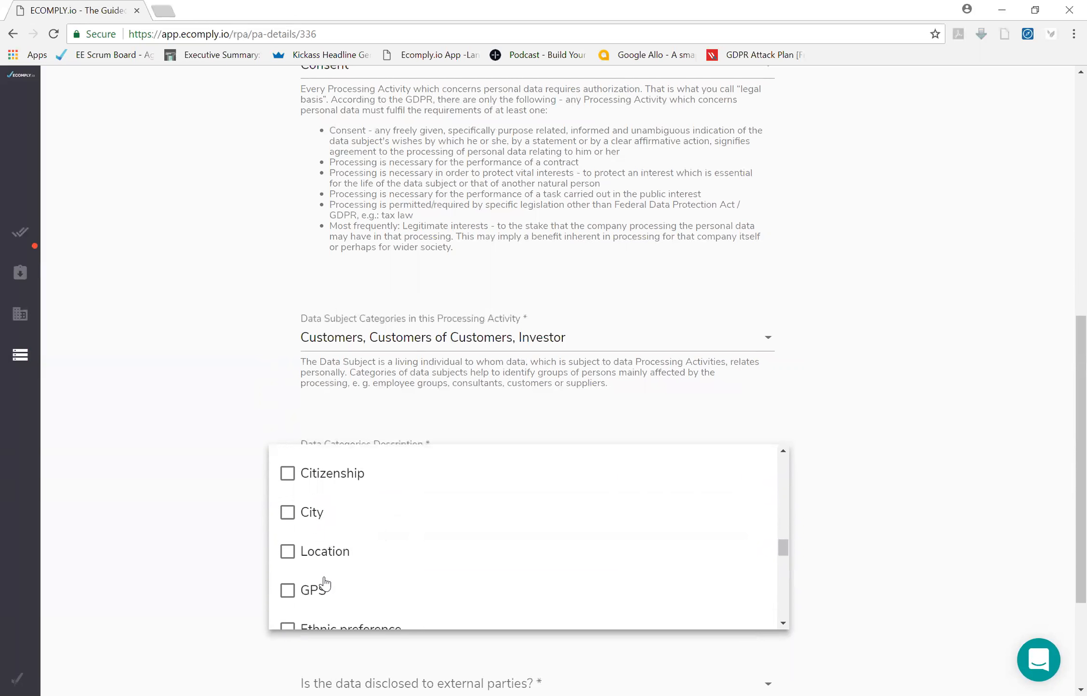
{"action": "scroll", "coordinate": [324, 582], "scroll_direction": "down", "scroll_amount": 2}
{"action": "scroll", "coordinate": [323, 582], "scroll_direction": "up", "scroll_amount": 2}
{"action": "left_click", "coordinate": [287, 526]}
{"action": "scroll", "coordinate": [425, 565], "scroll_direction": "down", "scroll_amount": 4}
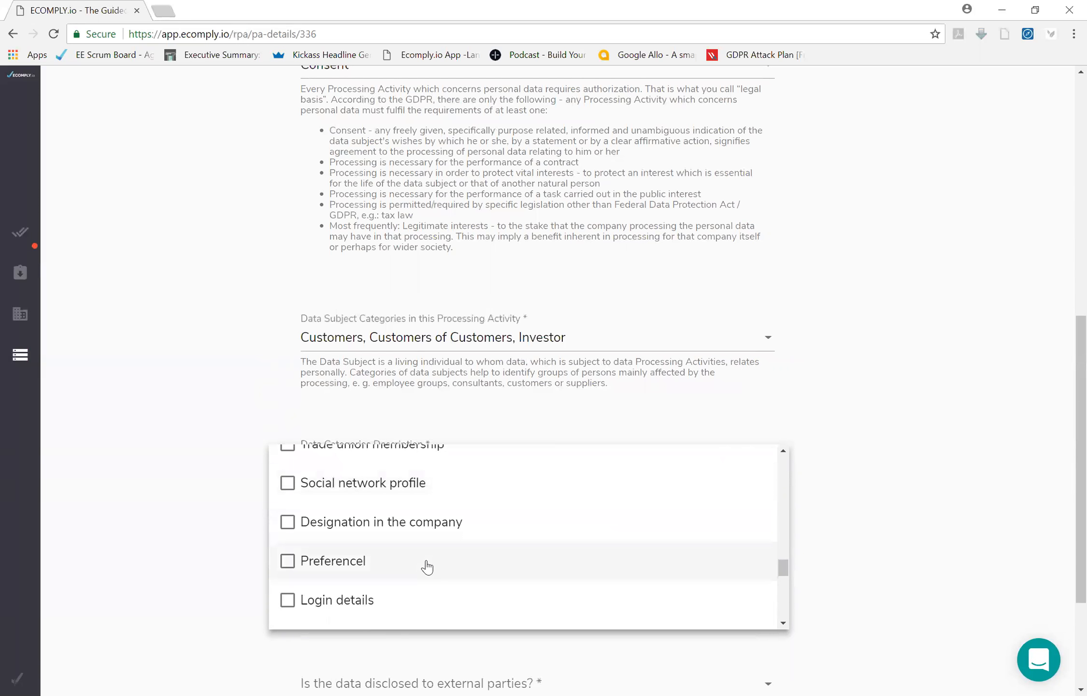
{"action": "scroll", "coordinate": [427, 566], "scroll_direction": "down", "scroll_amount": 2}
{"action": "scroll", "coordinate": [424, 565], "scroll_direction": "up", "scroll_amount": 2}
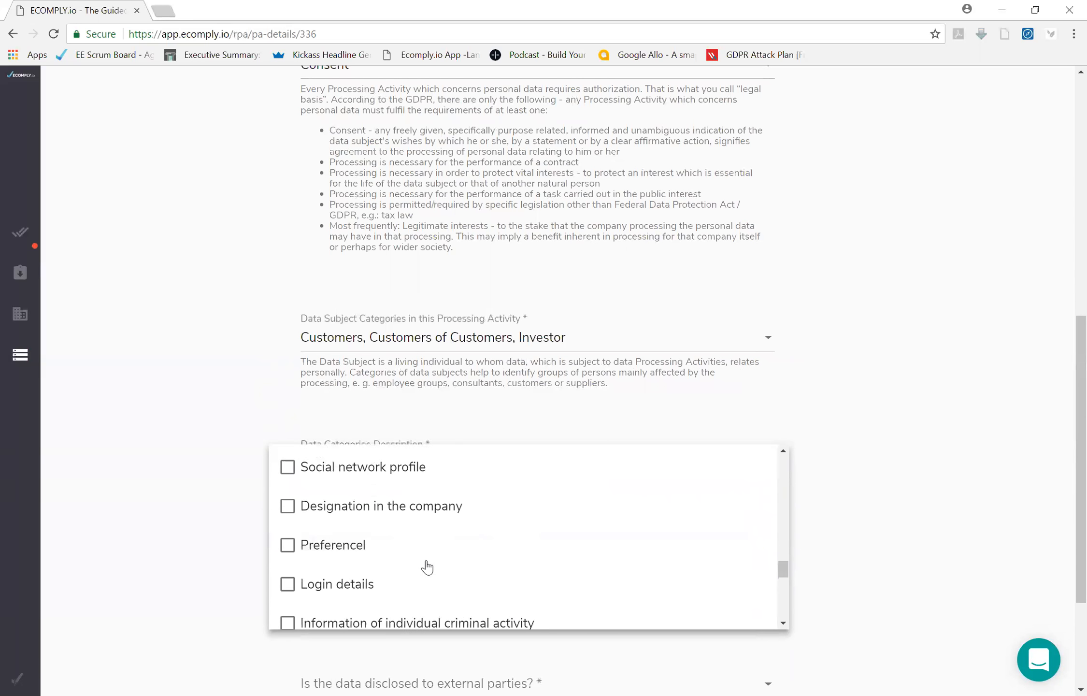
{"action": "scroll", "coordinate": [456, 606], "scroll_direction": "down", "scroll_amount": 2}
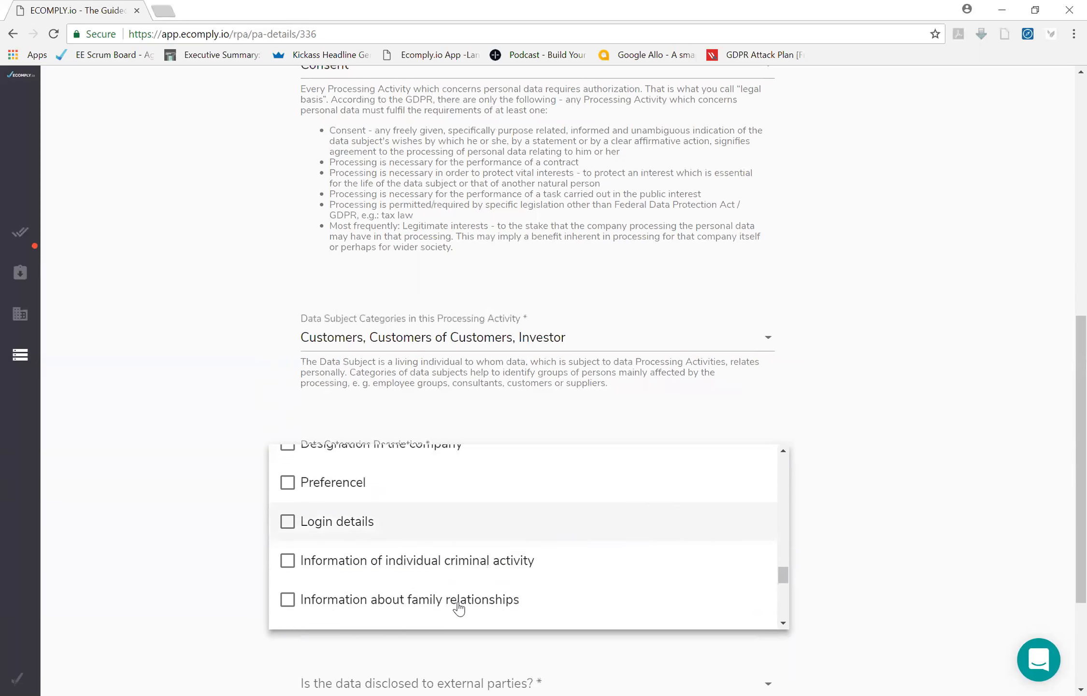
{"action": "scroll", "coordinate": [458, 608], "scroll_direction": "down", "scroll_amount": 6}
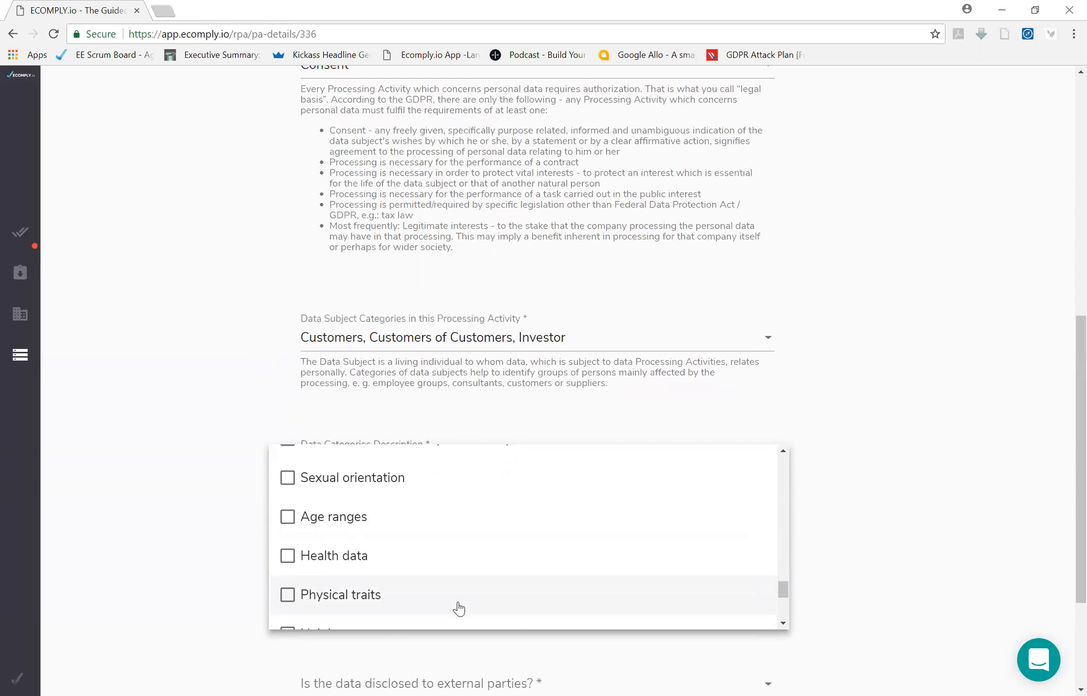
{"action": "scroll", "coordinate": [459, 609], "scroll_direction": "down", "scroll_amount": 3}
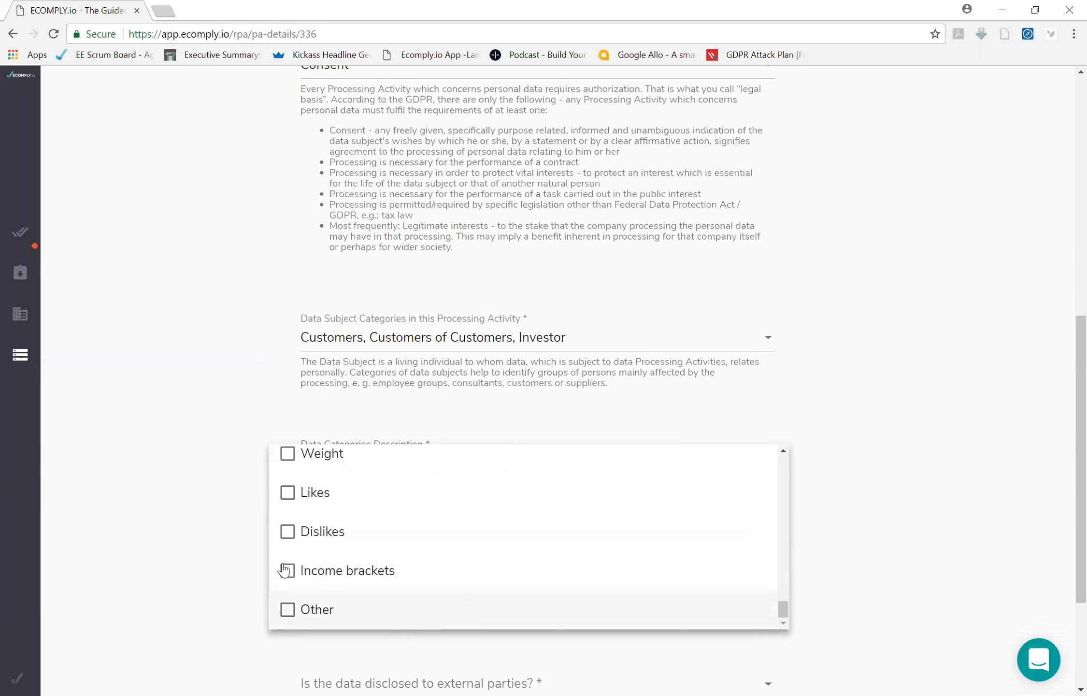
{"action": "left_click", "coordinate": [229, 565]}
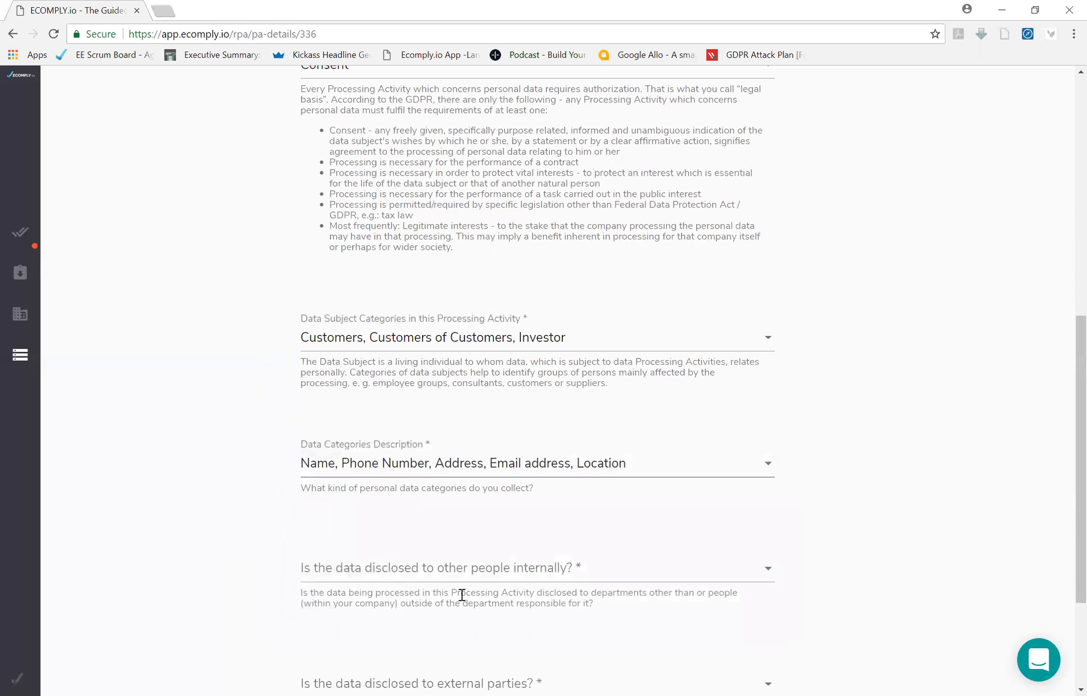
Step: Answer Yes to internal disclosure and No to disclosure to external parties, and submit the Exchange of Business Cards details
{"action": "scroll", "coordinate": [461, 594], "scroll_direction": "down", "scroll_amount": 3}
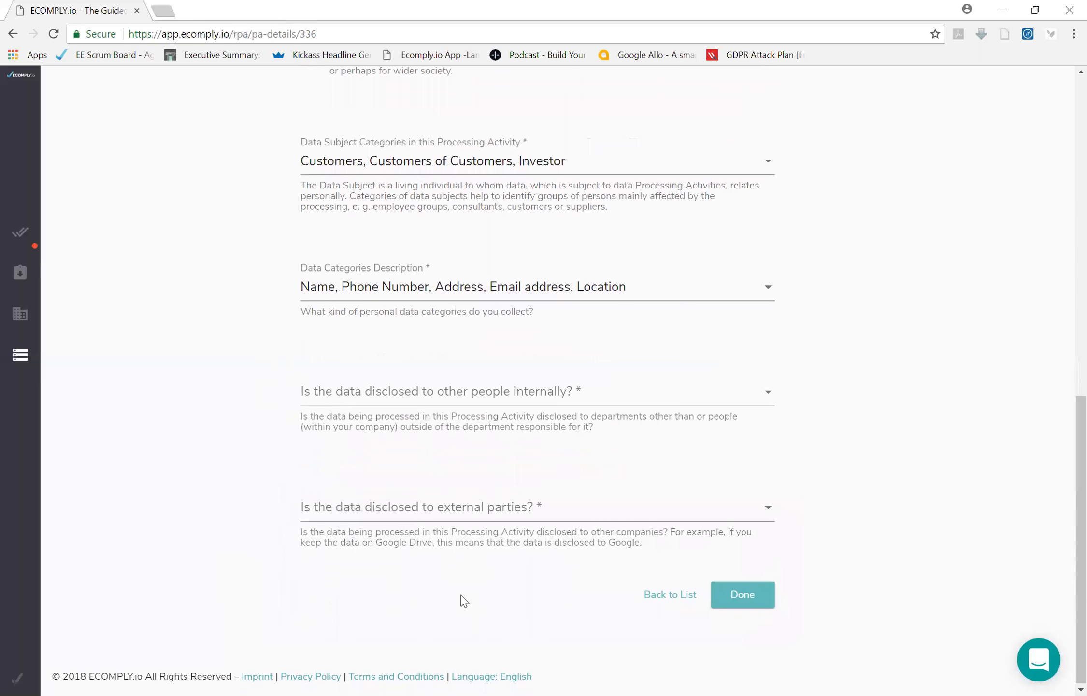
{"action": "left_click", "coordinate": [483, 408]}
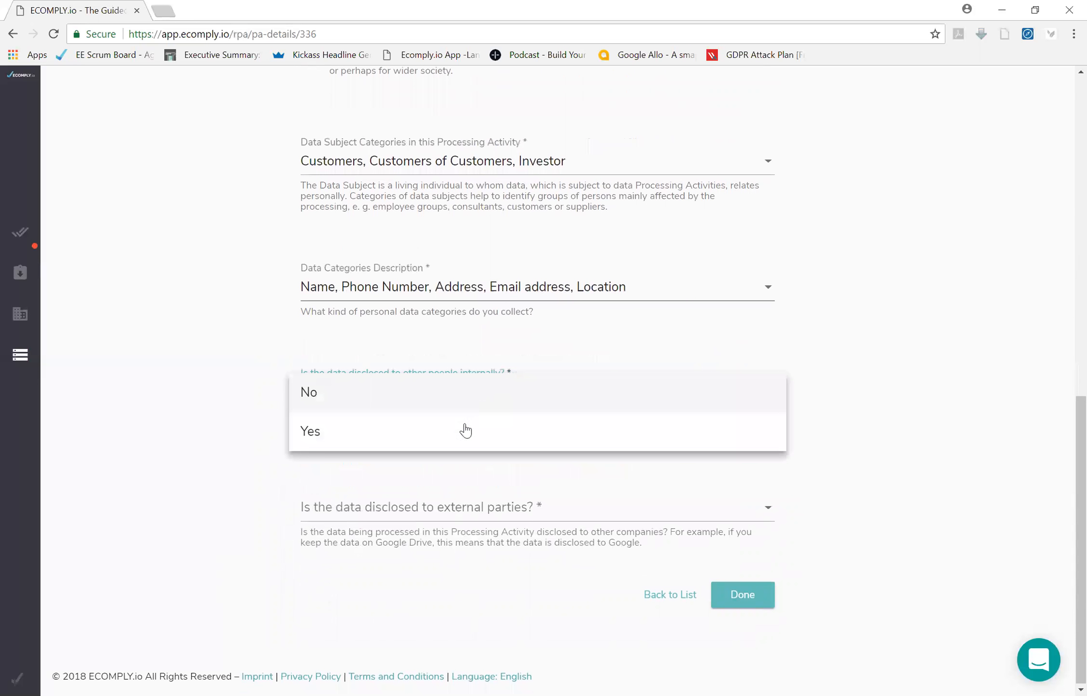
{"action": "left_click", "coordinate": [465, 443]}
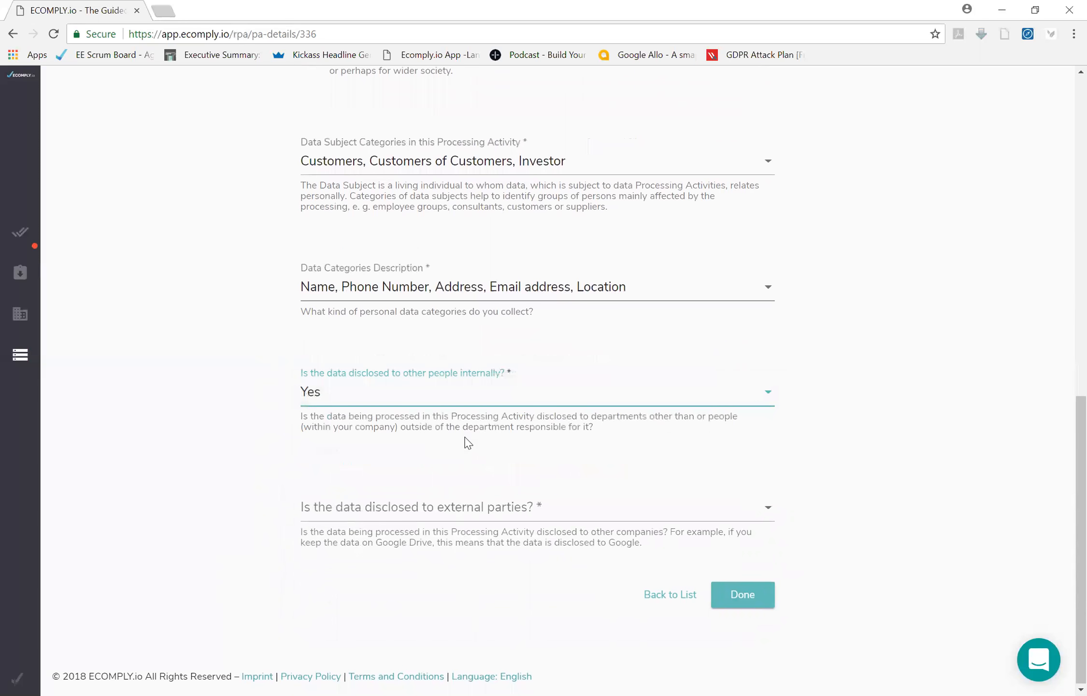
{"action": "left_click", "coordinate": [475, 519]}
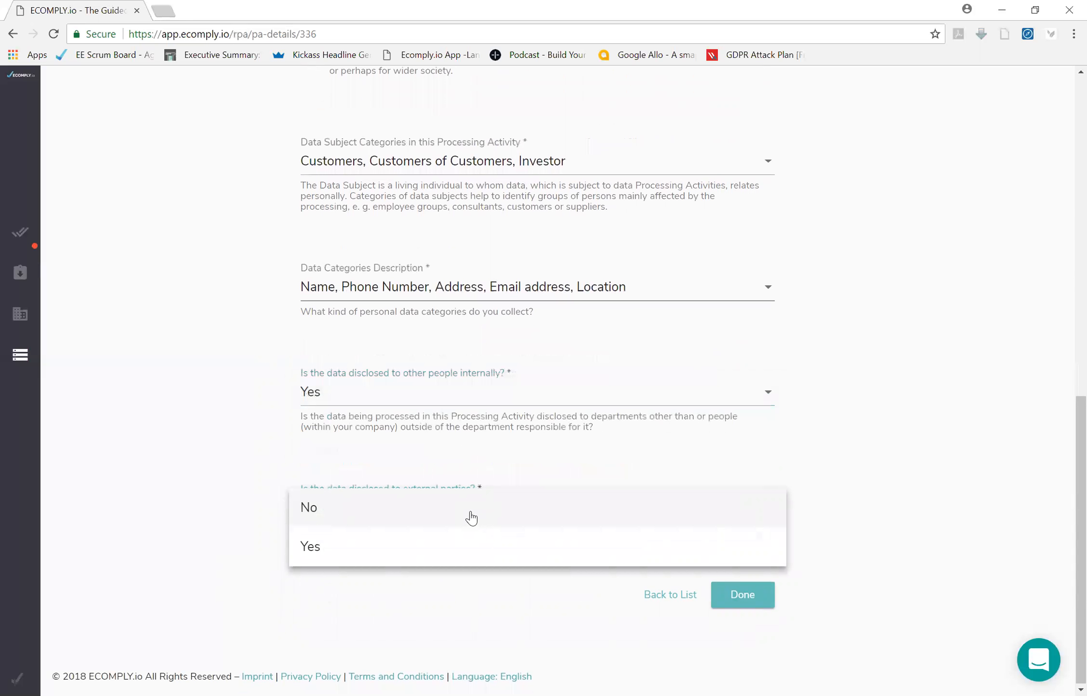
{"action": "left_click", "coordinate": [472, 518]}
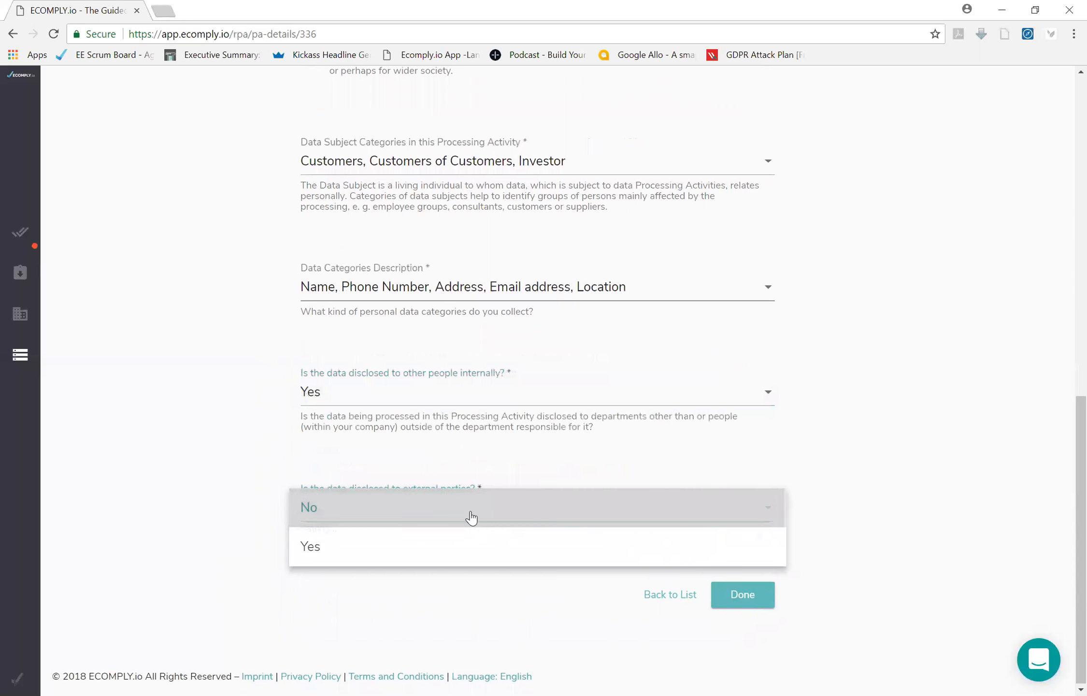
{"action": "left_click", "coordinate": [742, 596]}
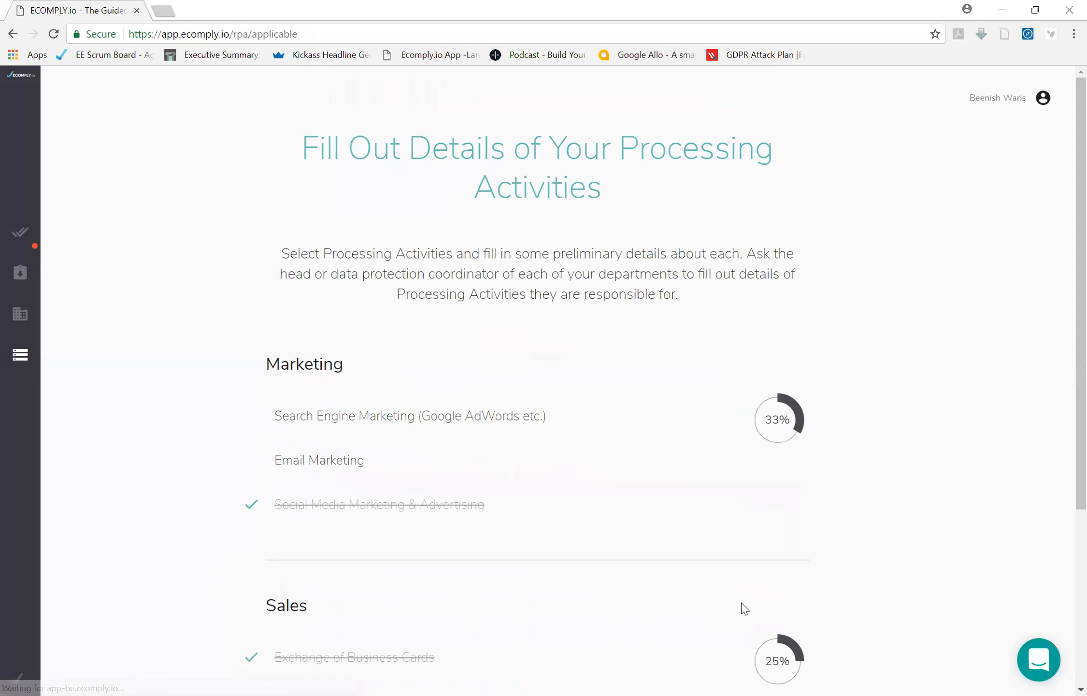
Step: Open the to-do task for marking other departments involved and mark Marketing as receiving data from Exchange of Business Cards
{"action": "mouse_move", "coordinate": [8, 243]}
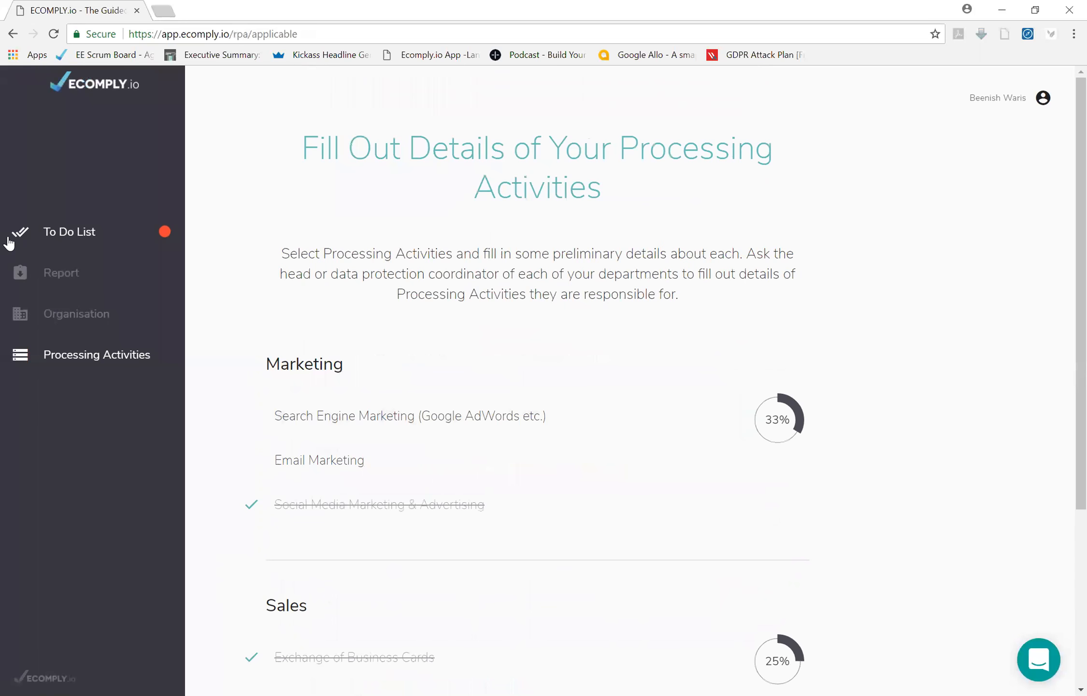
{"action": "left_click", "coordinate": [94, 237]}
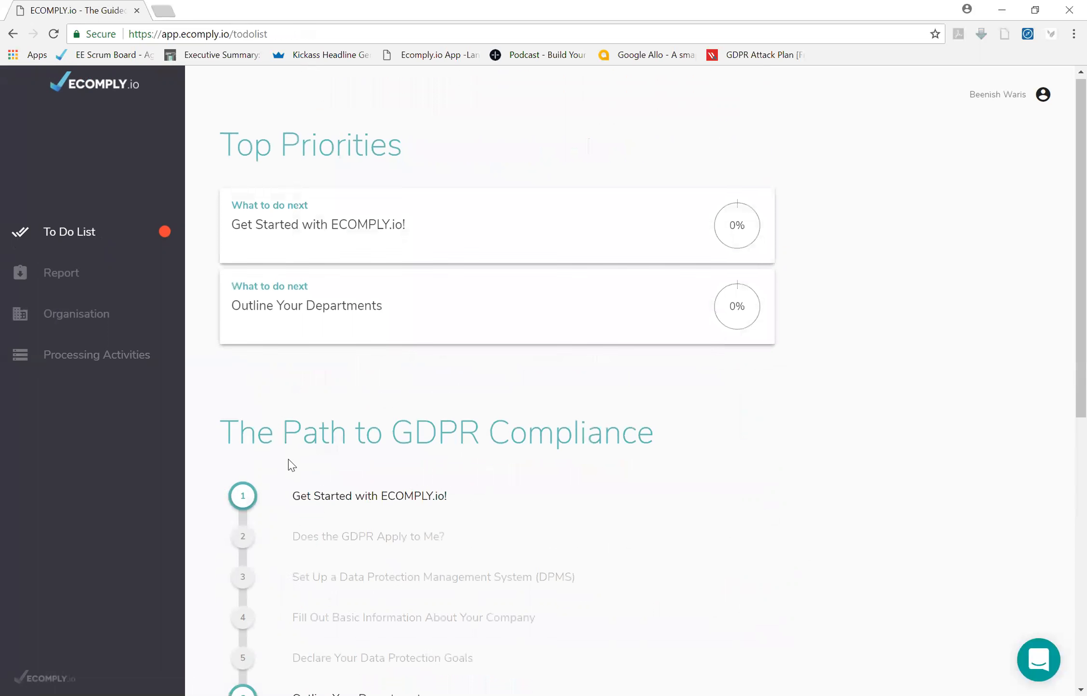
{"action": "scroll", "coordinate": [289, 461], "scroll_direction": "down", "scroll_amount": 10}
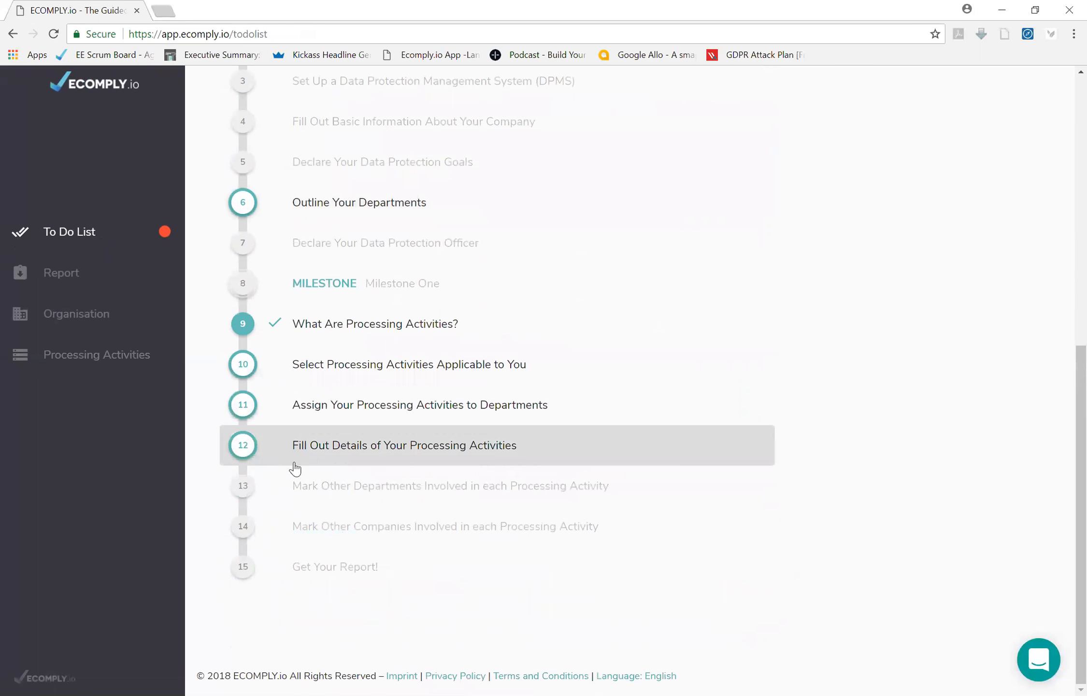
{"action": "left_click", "coordinate": [332, 498]}
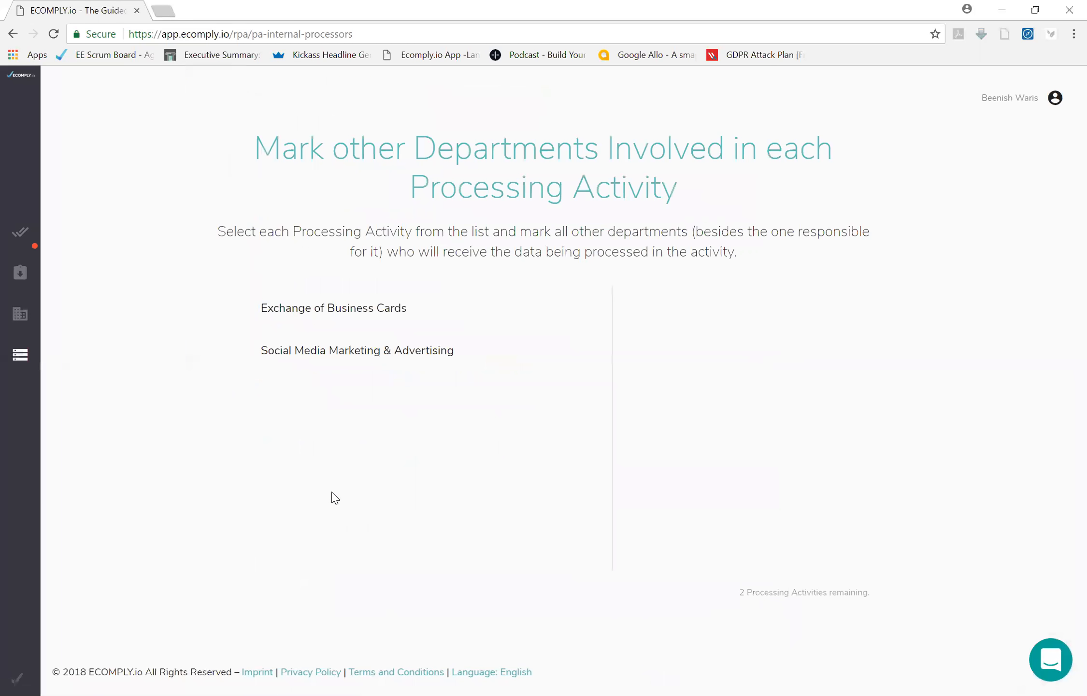
{"action": "left_click", "coordinate": [329, 317]}
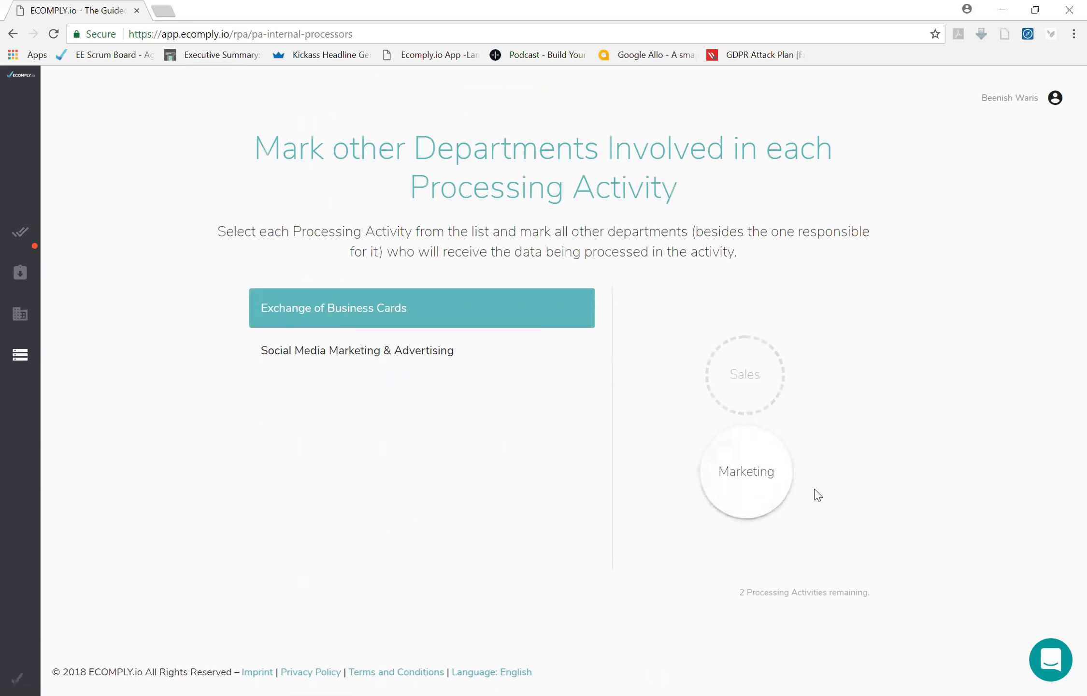
{"action": "left_click", "coordinate": [762, 506]}
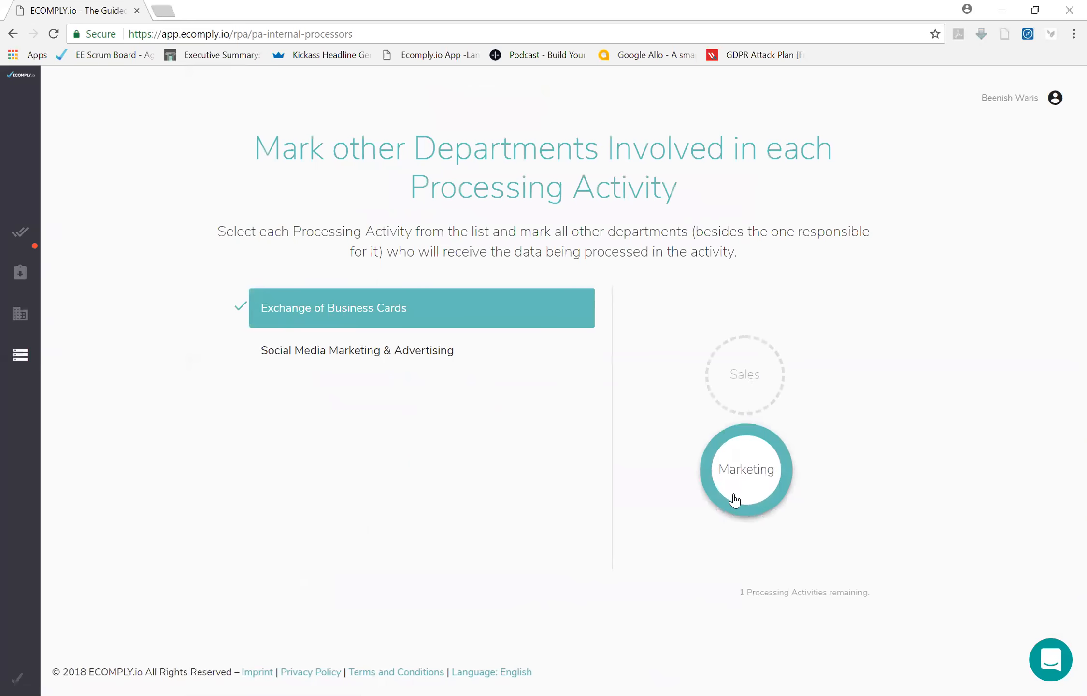
Step: Mark Sales as the other department involved in Social Media Marketing & Advertising and submit the department assignments
{"action": "left_click", "coordinate": [457, 357]}
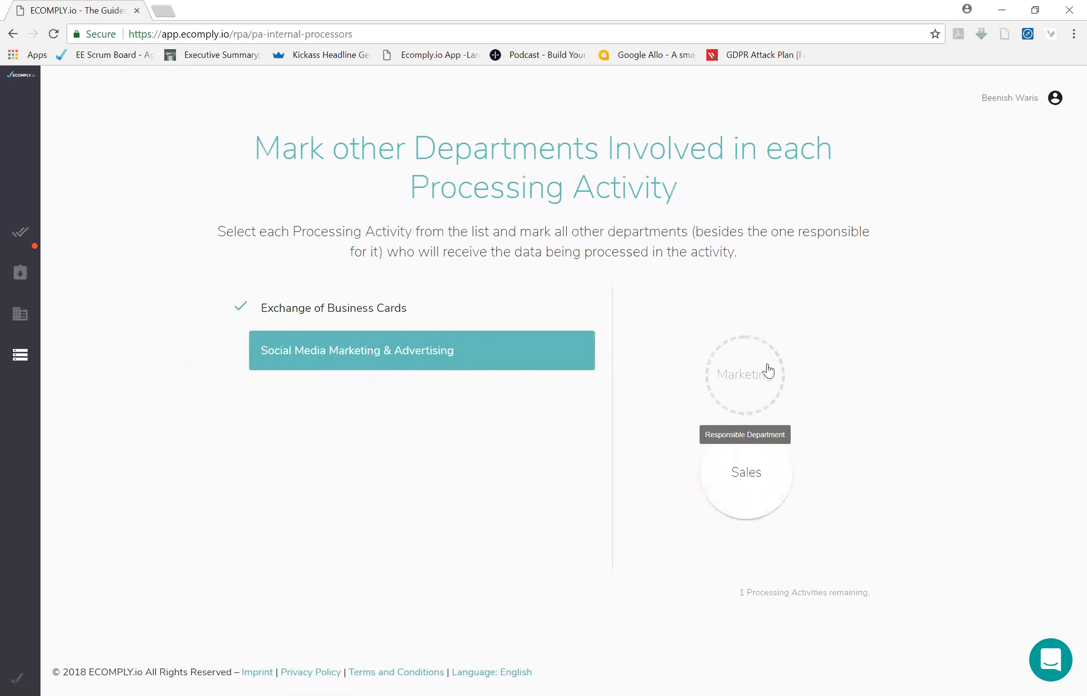
{"action": "left_click", "coordinate": [754, 508]}
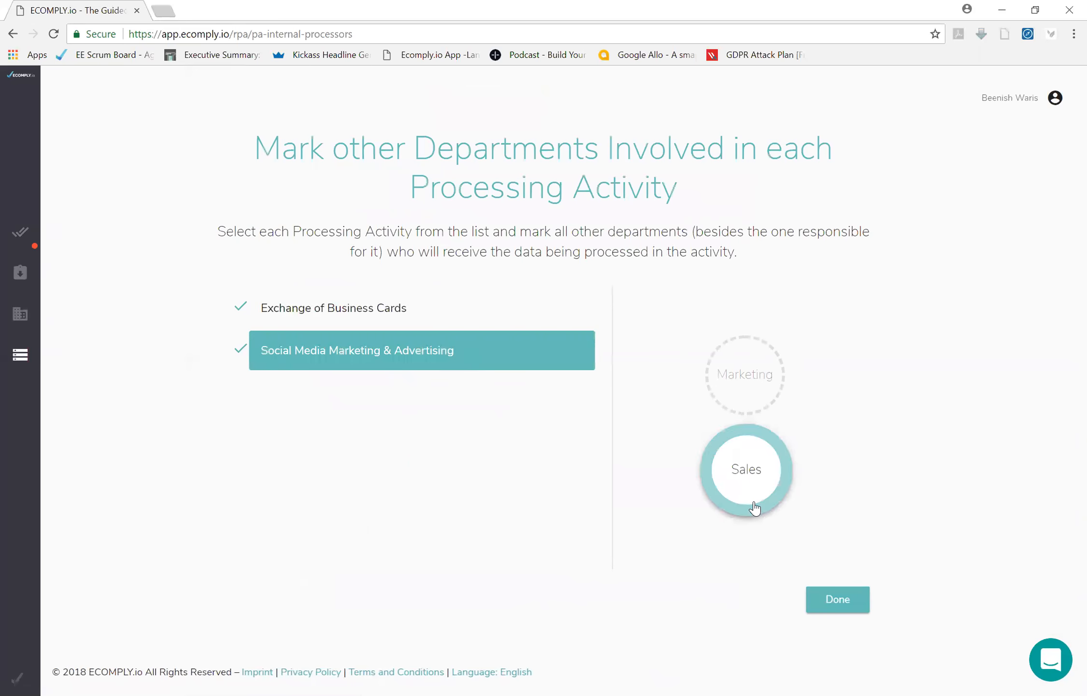
{"action": "left_click", "coordinate": [838, 600]}
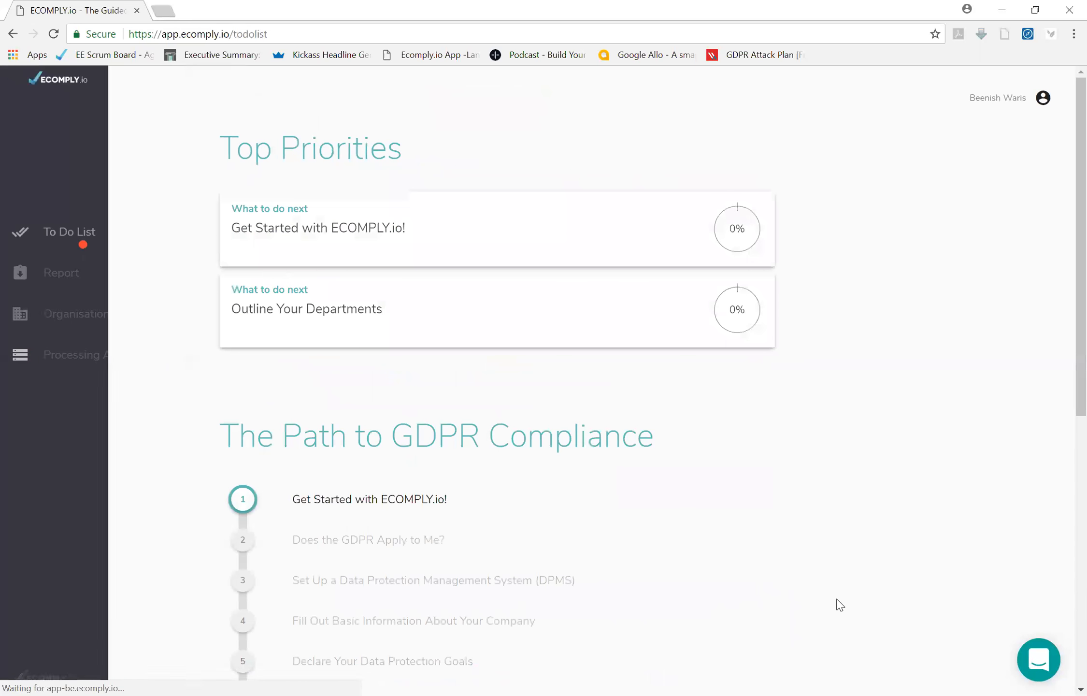
Step: Open the to-do task for marking other companies involved and add Google LLC to Social Media Marketing & Advertising
{"action": "scroll", "coordinate": [486, 614], "scroll_direction": "down", "scroll_amount": 8}
{"action": "scroll", "coordinate": [382, 608], "scroll_direction": "down", "scroll_amount": 2}
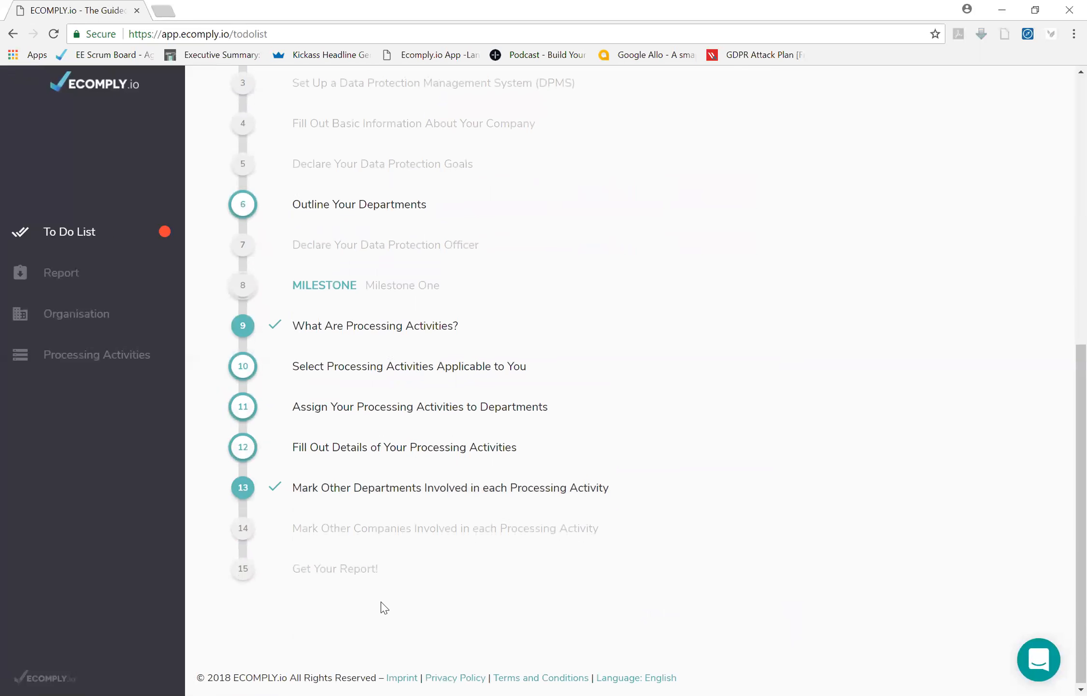
{"action": "left_click", "coordinate": [368, 531]}
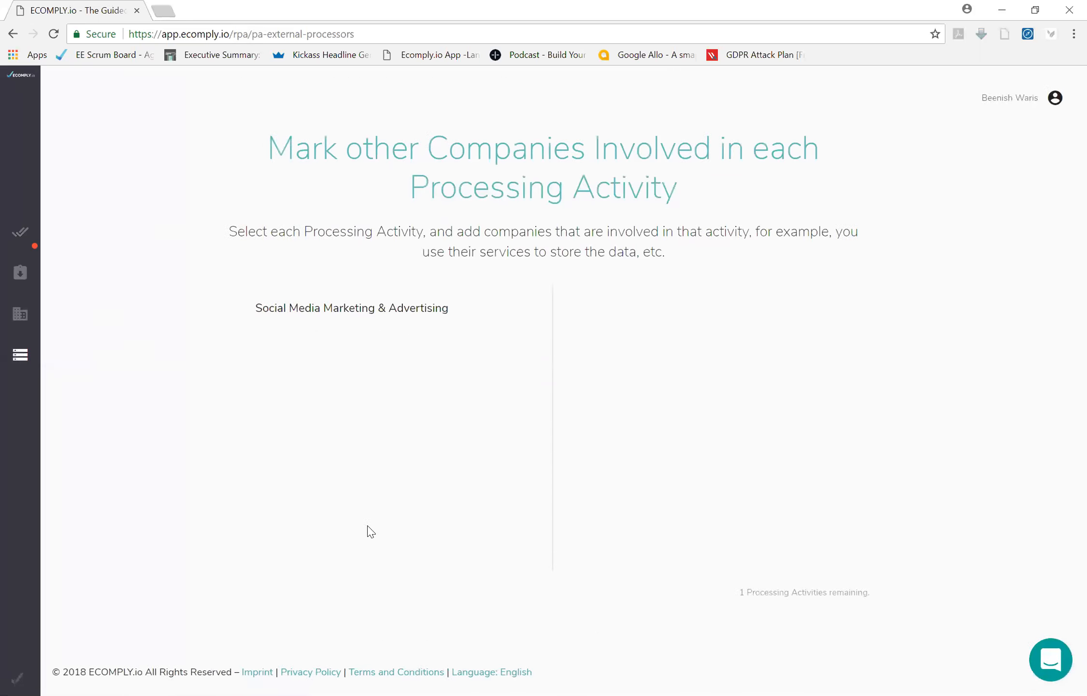
{"action": "left_click", "coordinate": [355, 333]}
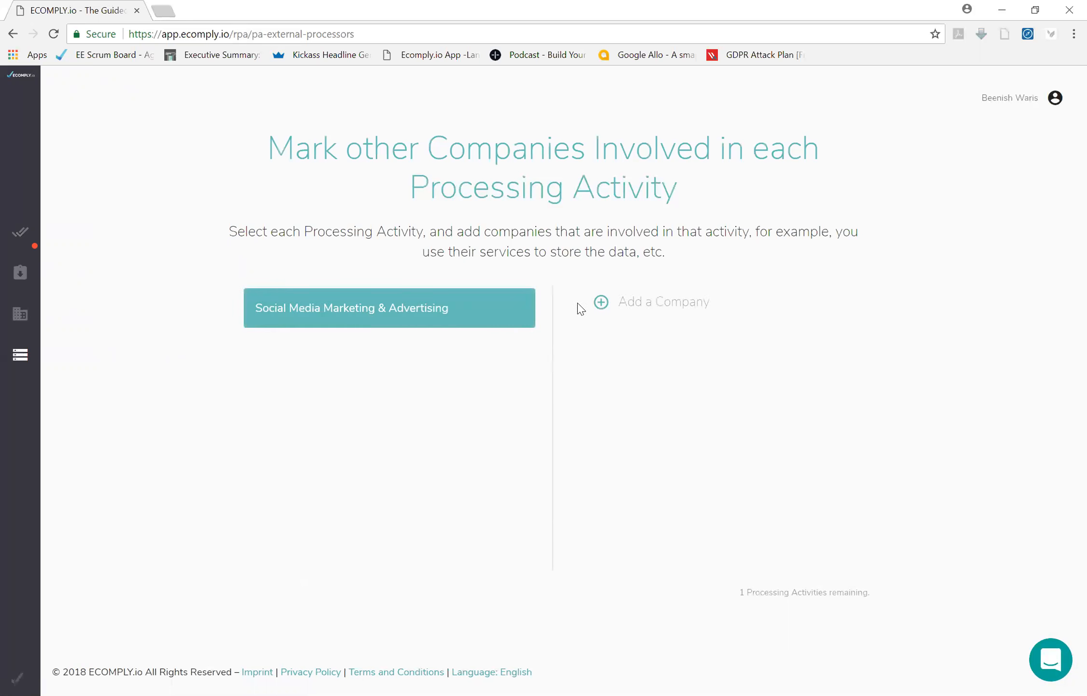
{"action": "left_click", "coordinate": [674, 318]}
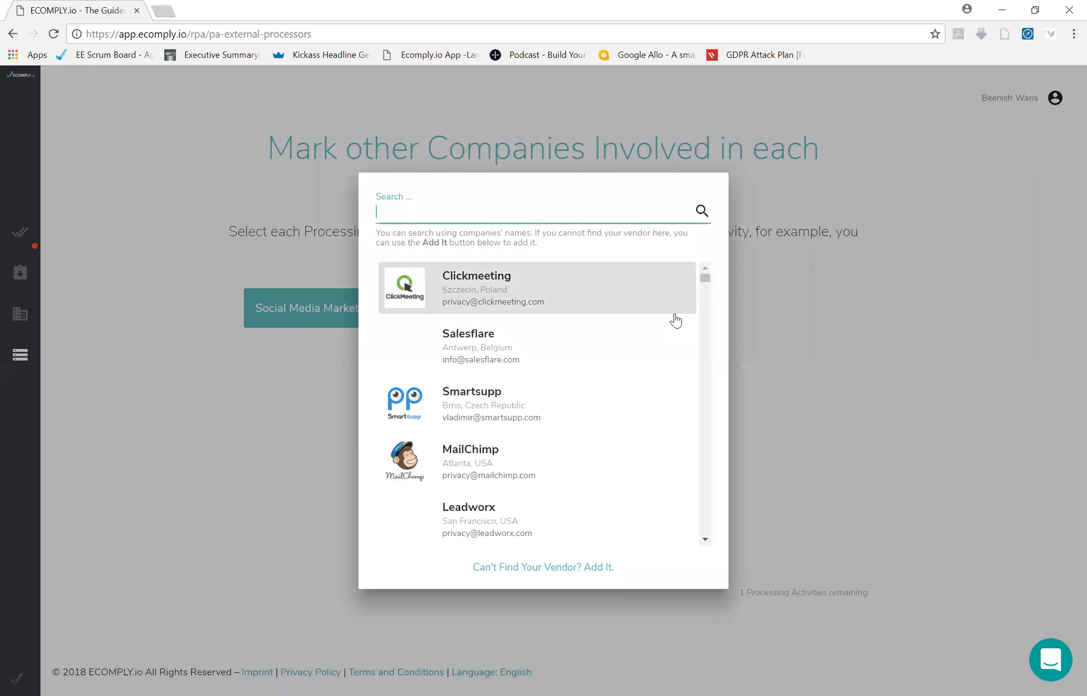
{"action": "scroll", "coordinate": [613, 509], "scroll_direction": "down", "scroll_amount": 3}
{"action": "scroll", "coordinate": [614, 509], "scroll_direction": "down", "scroll_amount": 3}
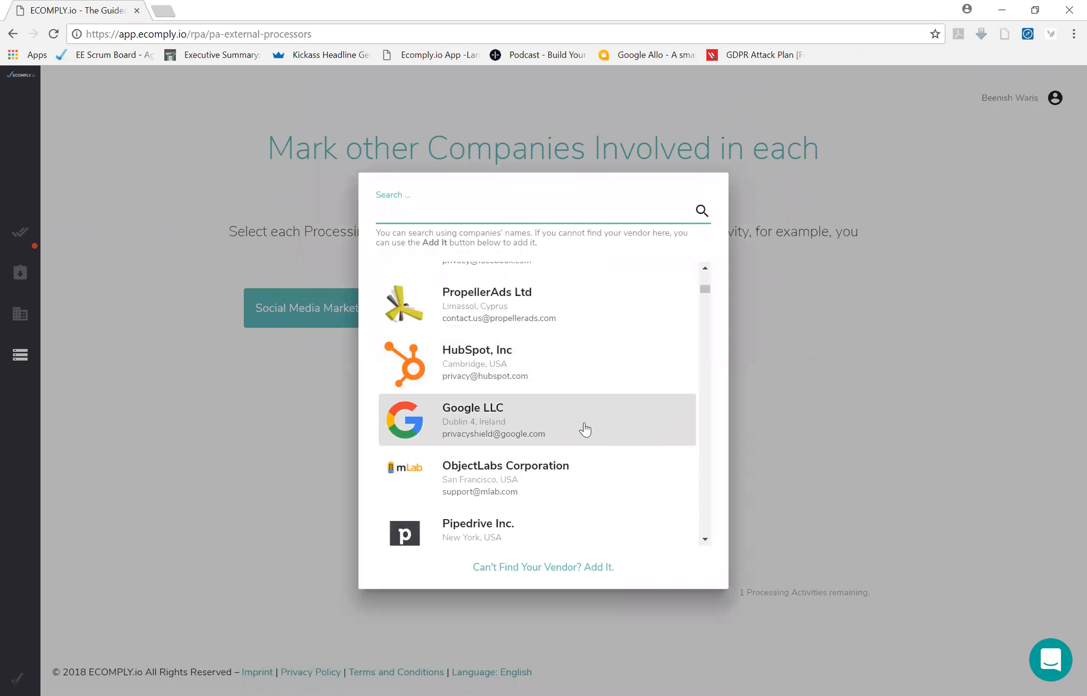
{"action": "left_click", "coordinate": [585, 429]}
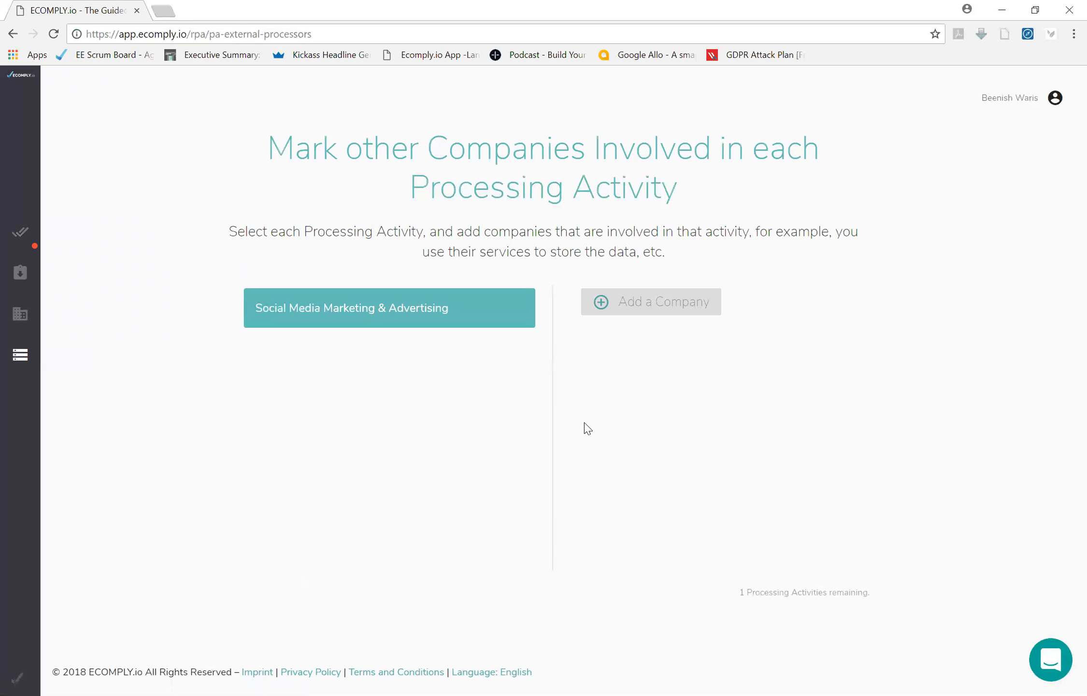
Step: Try to add Google LLC to Social Media Marketing & Advertising a second time from the vendor list
{"action": "left_click", "coordinate": [625, 307]}
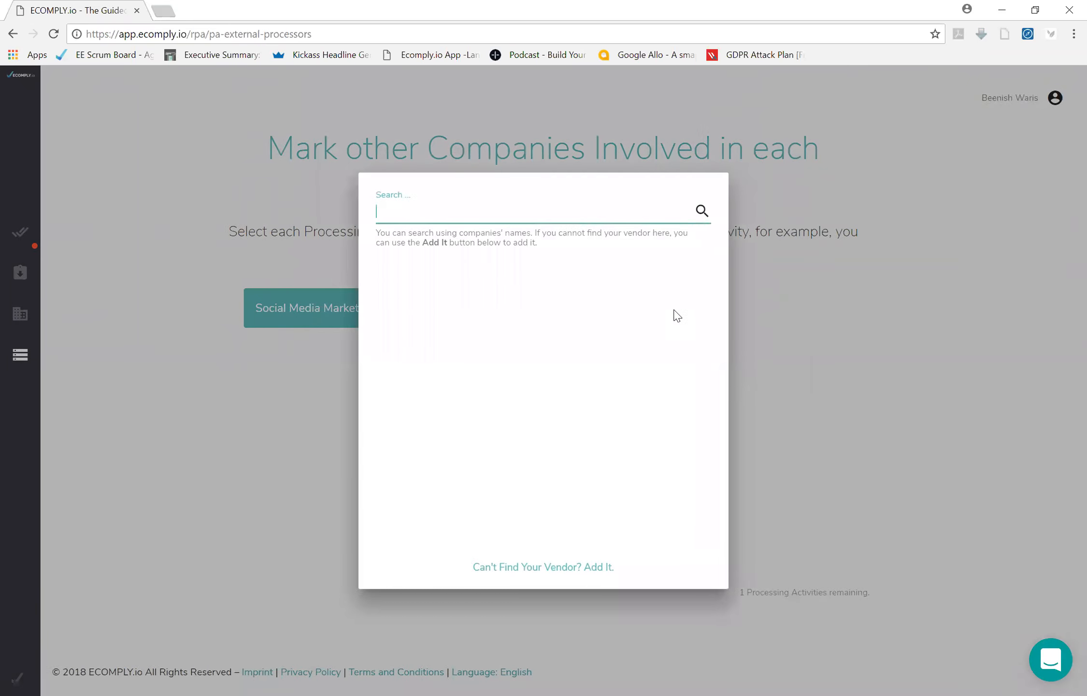
{"action": "scroll", "coordinate": [449, 477], "scroll_direction": "down", "scroll_amount": 6}
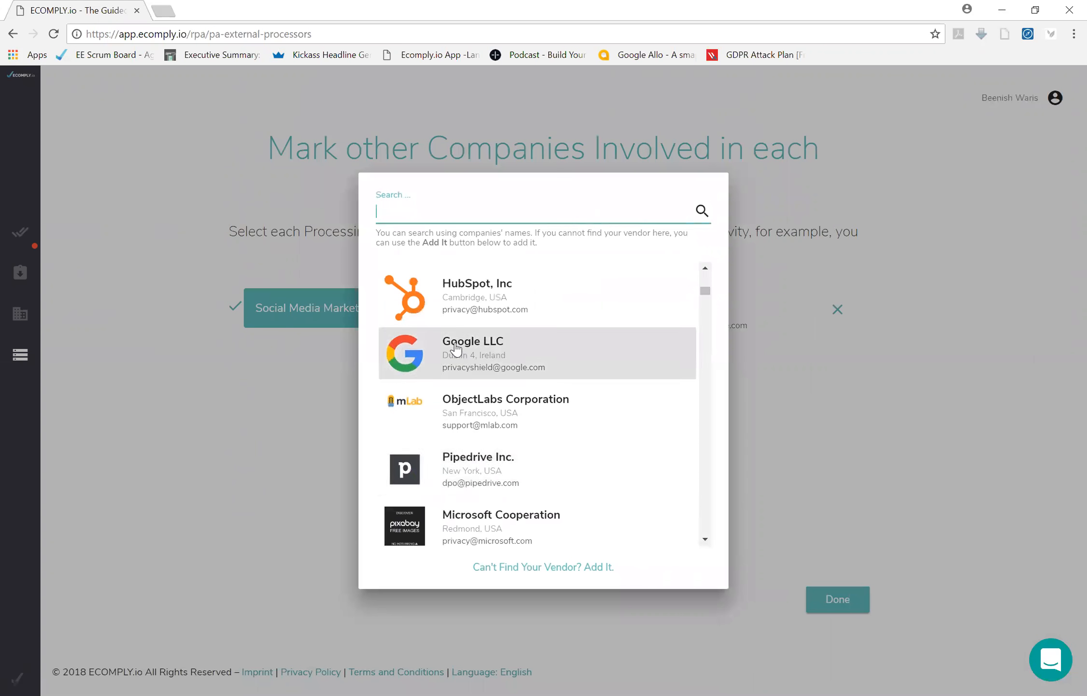
{"action": "left_click", "coordinate": [456, 350]}
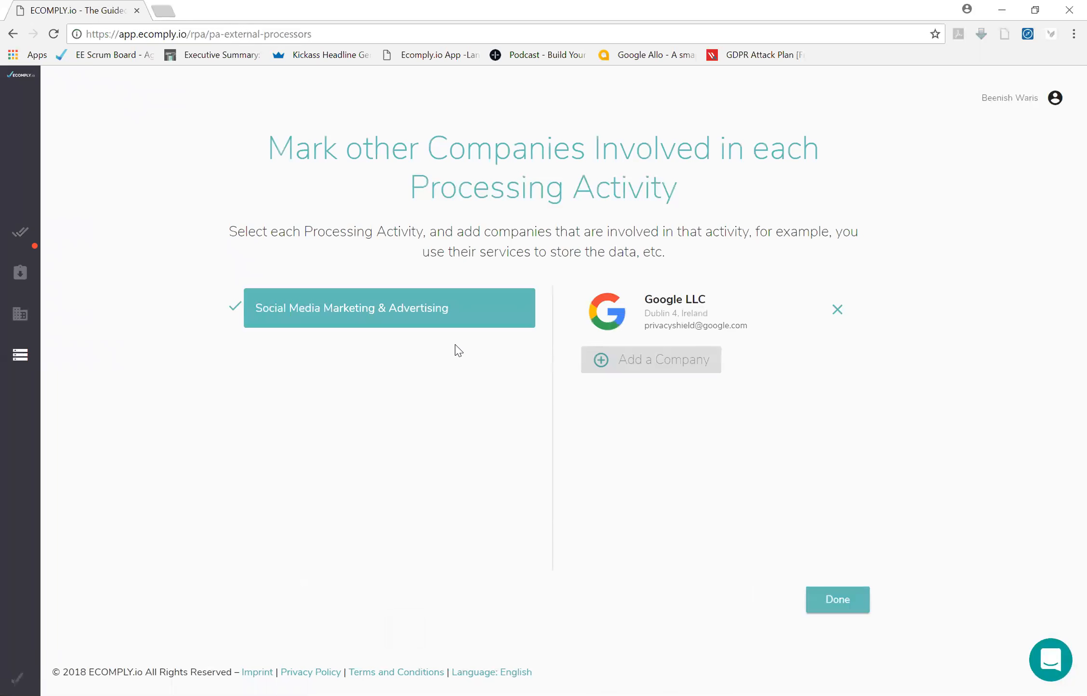
Step: Examine the contact and address fields of the form for adding an unlisted vendor, and close it without adding one
{"action": "left_click", "coordinate": [606, 371]}
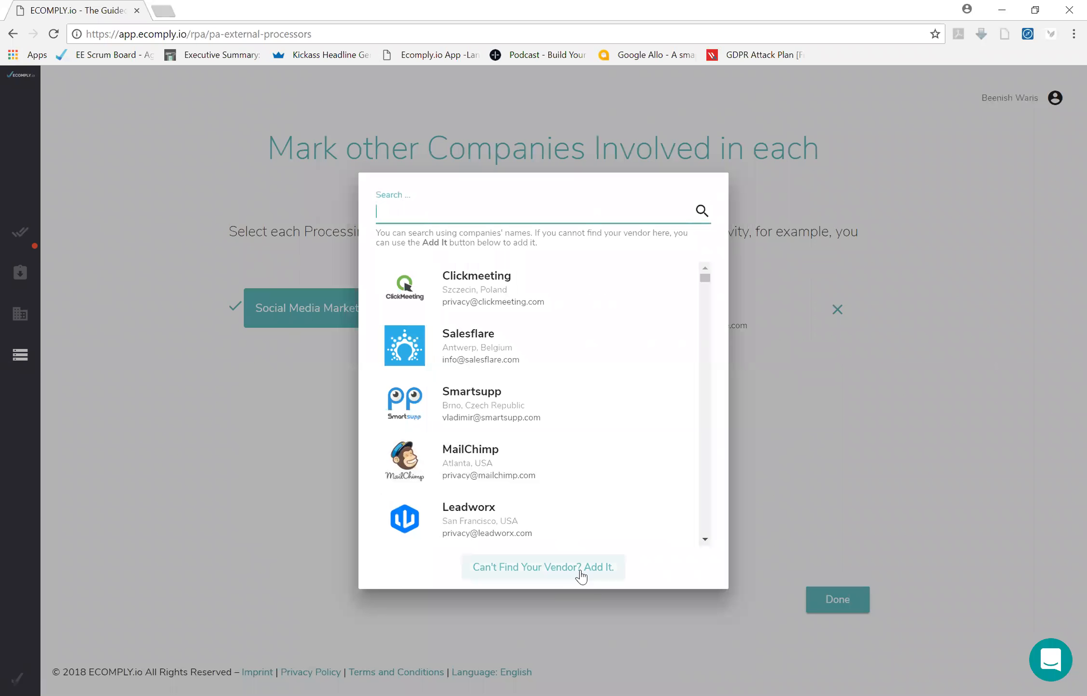
{"action": "left_click", "coordinate": [604, 570]}
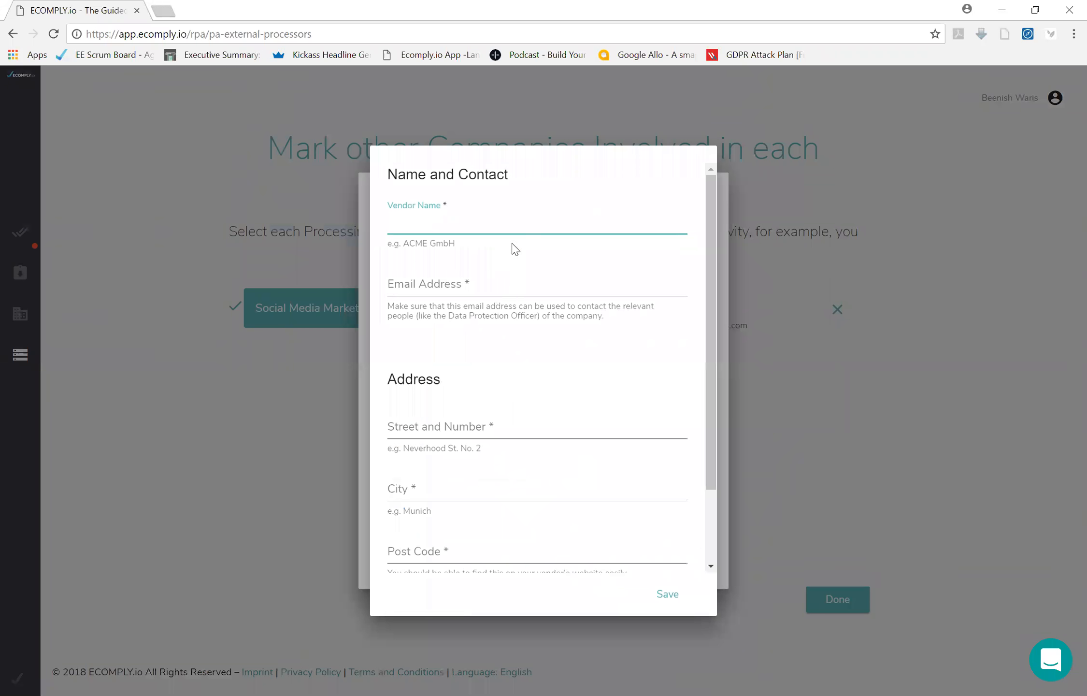
{"action": "scroll", "coordinate": [540, 392], "scroll_direction": "down", "scroll_amount": 2}
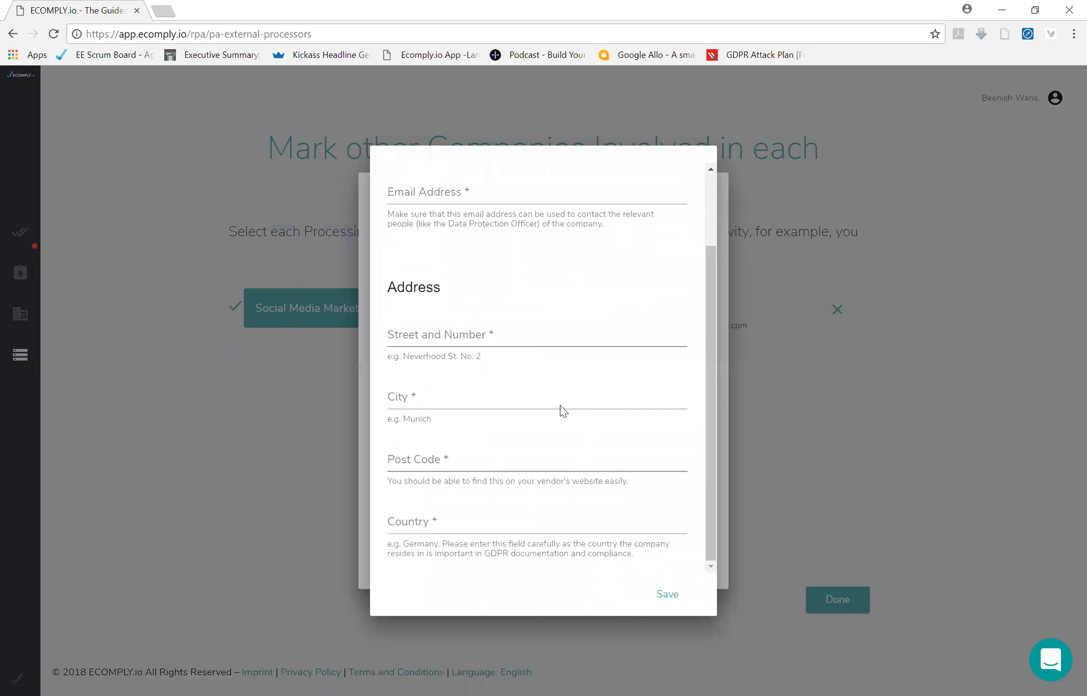
{"action": "left_click", "coordinate": [668, 598]}
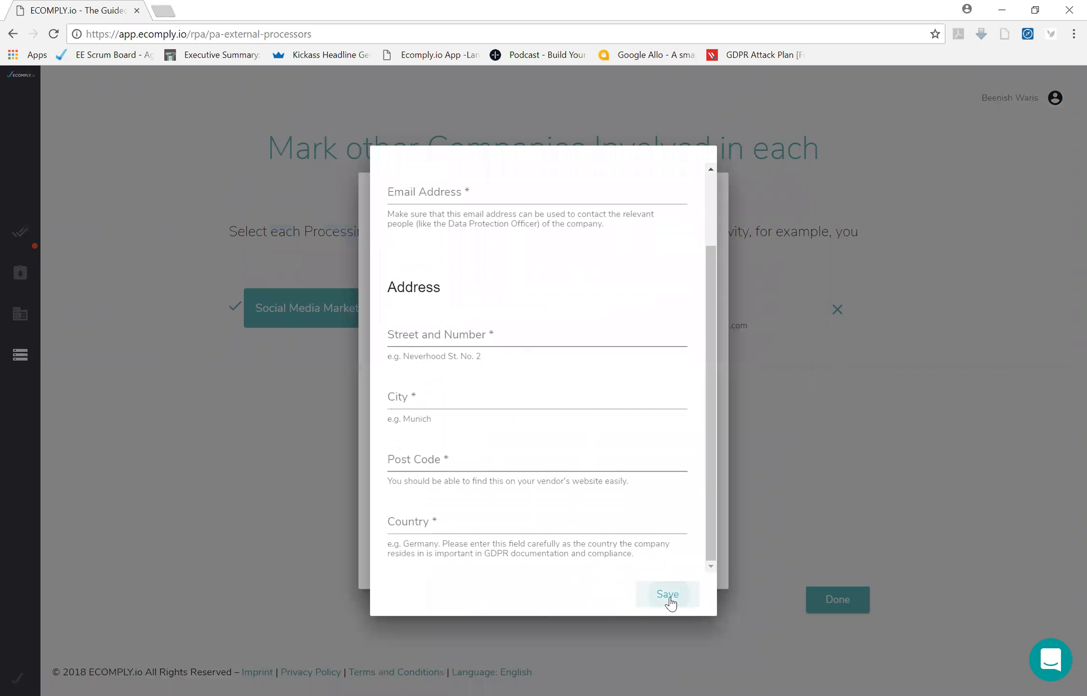
{"action": "left_click", "coordinate": [789, 493]}
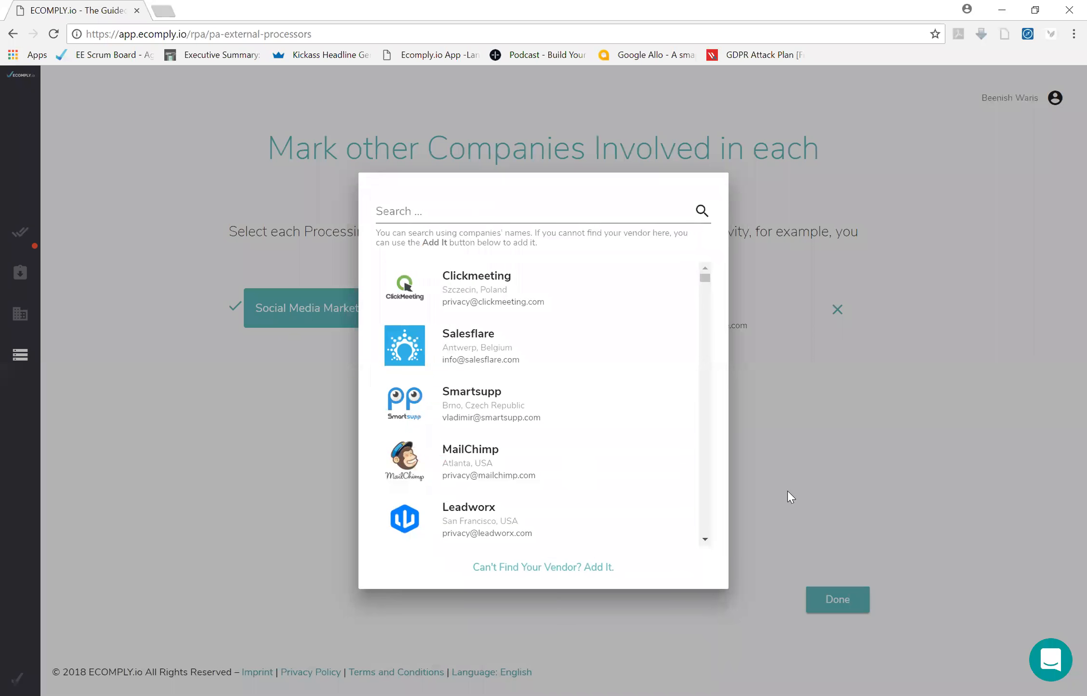
{"action": "left_click", "coordinate": [849, 478]}
Step: Submit the company assignments and check the remaining tasks on the path to GDPR compliance
{"action": "left_click", "coordinate": [839, 602]}
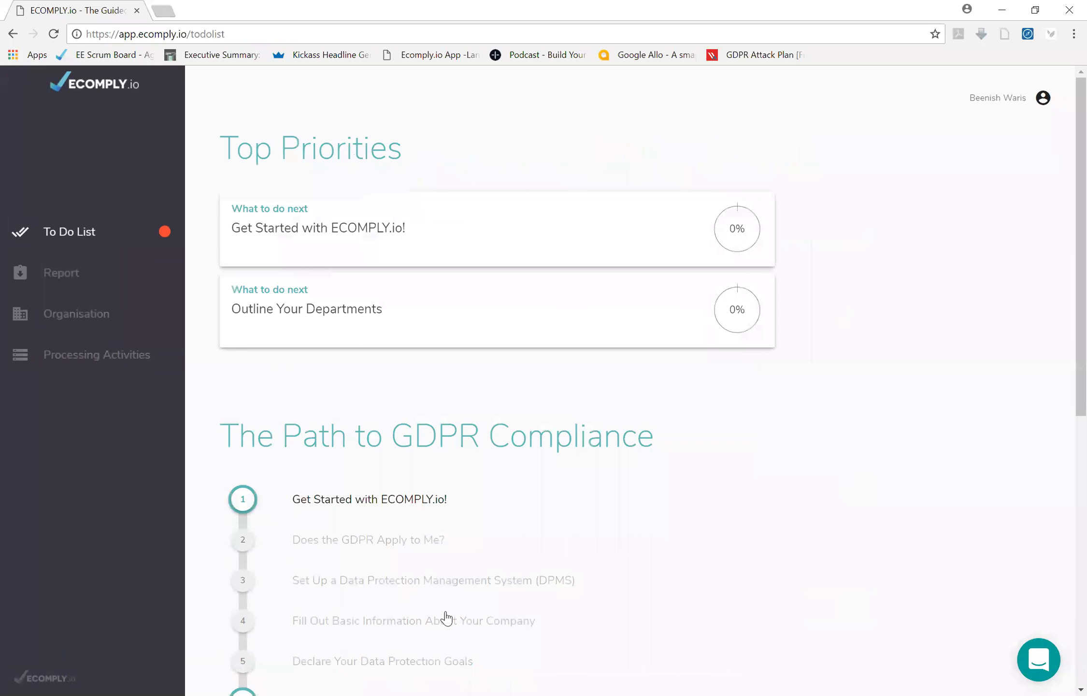
{"action": "scroll", "coordinate": [445, 616], "scroll_direction": "down", "scroll_amount": 9}
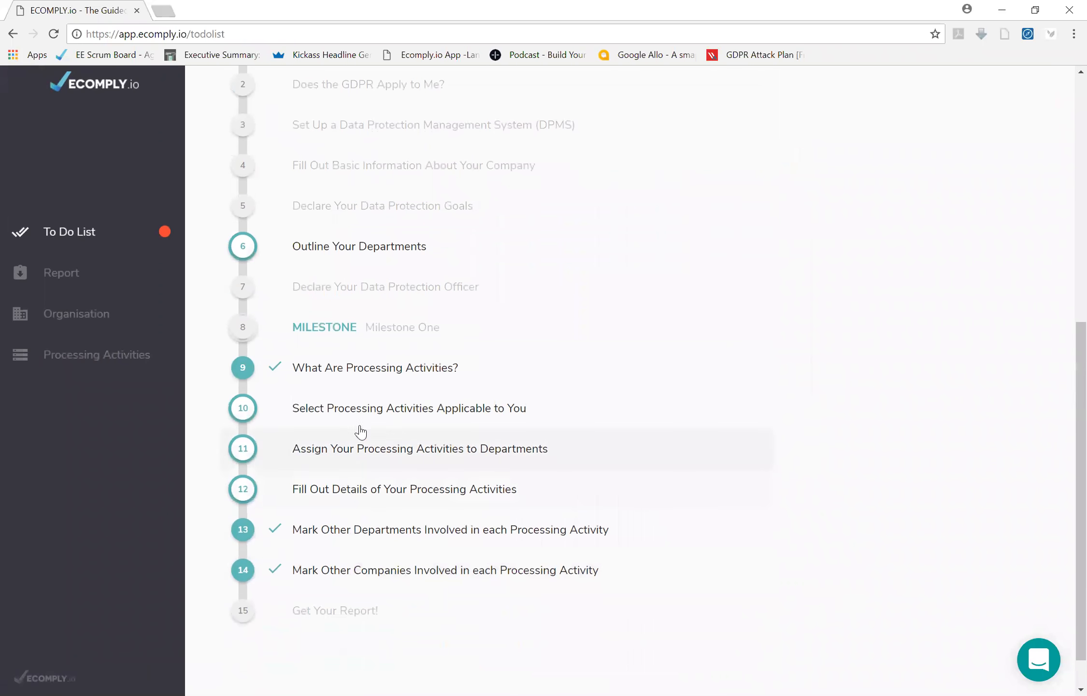